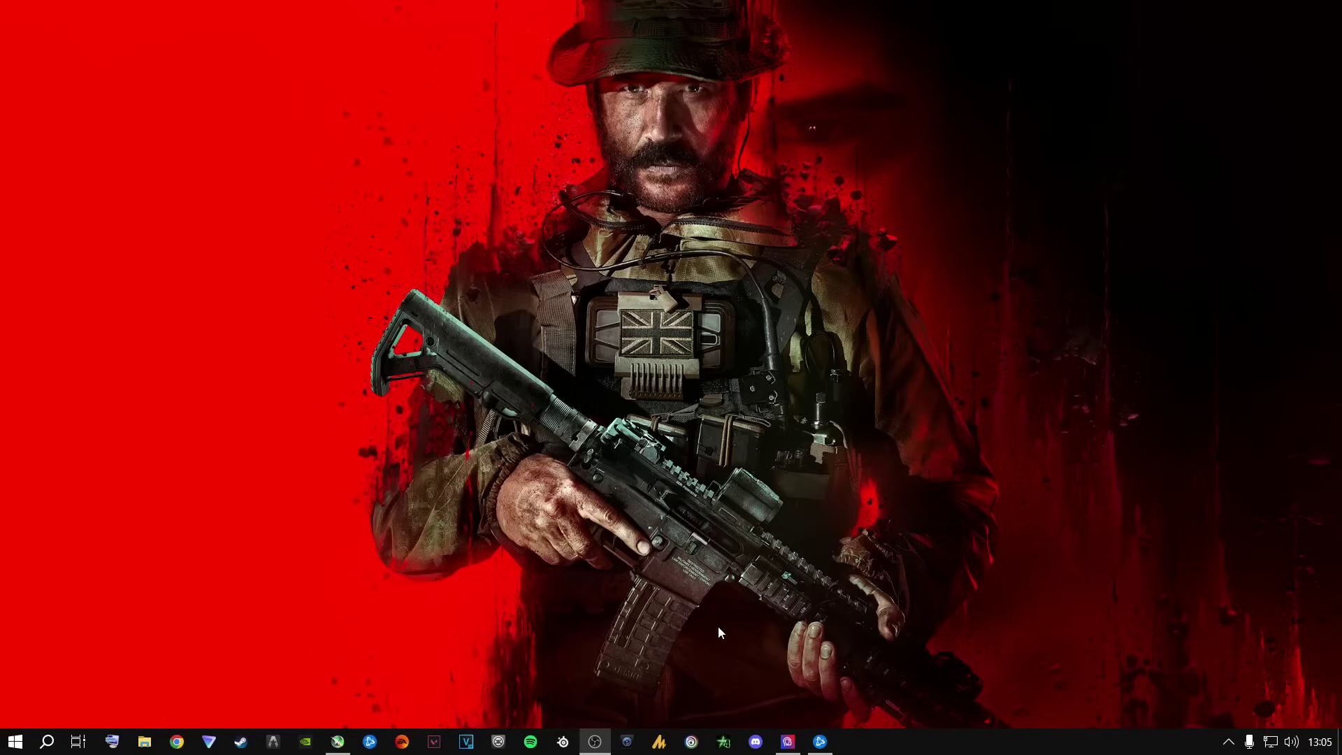
- Pause the live wallpaper from its background app and resume it
{"action": "left_click", "coordinate": [1228, 740]}
{"action": "right_click", "coordinate": [1178, 712]}
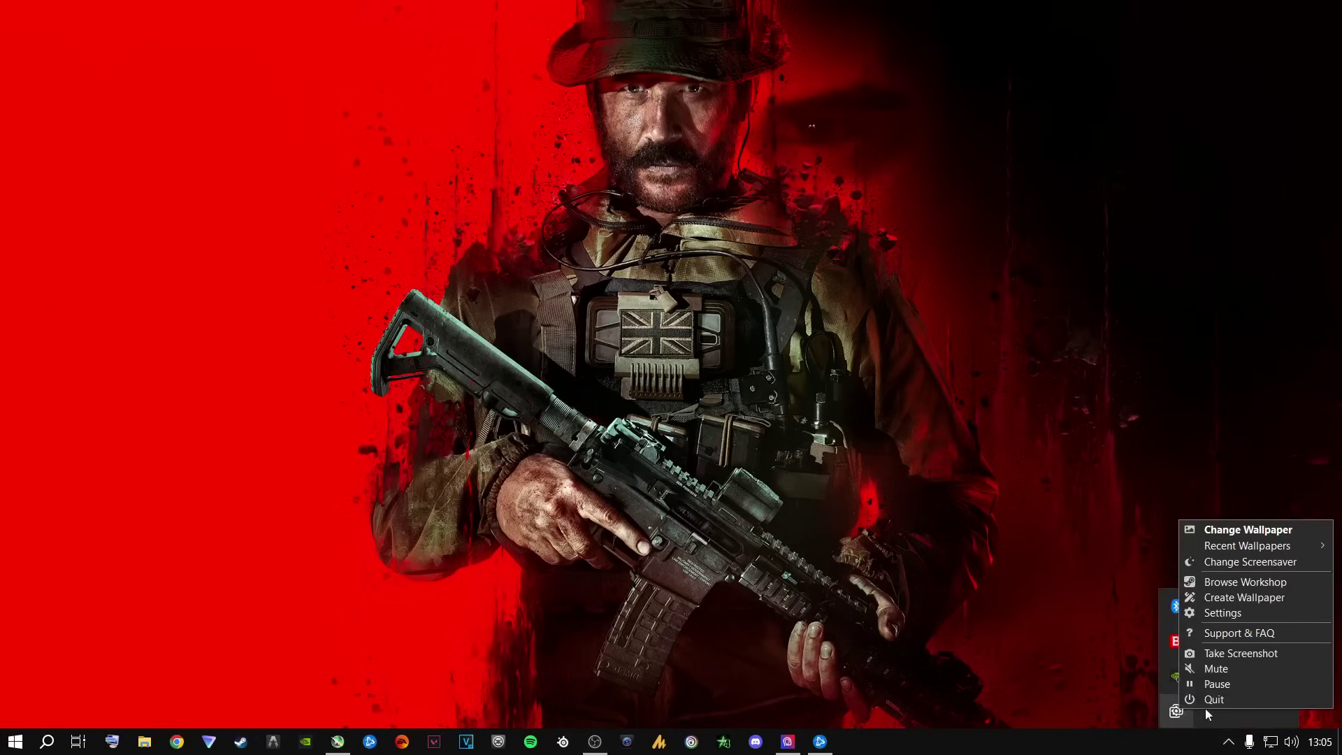
{"action": "left_click", "coordinate": [1223, 685]}
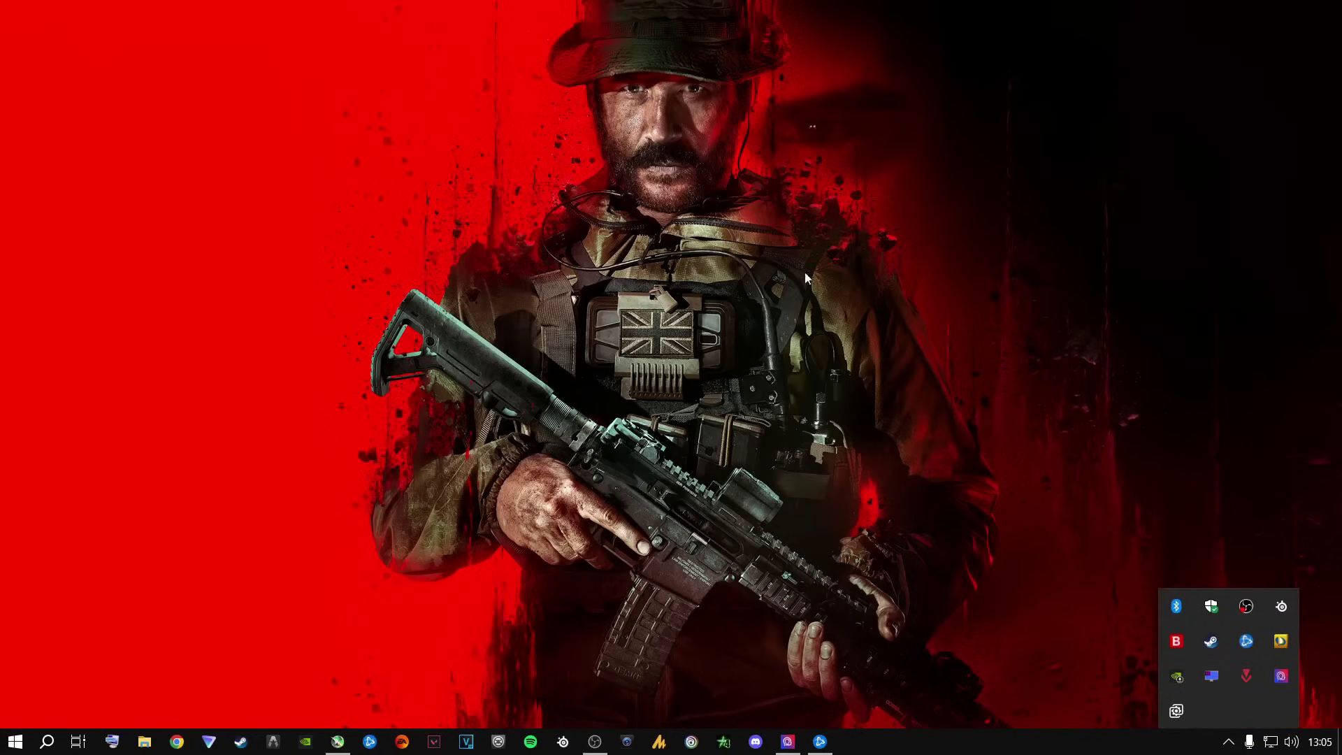
{"action": "right_click", "coordinate": [1176, 711]}
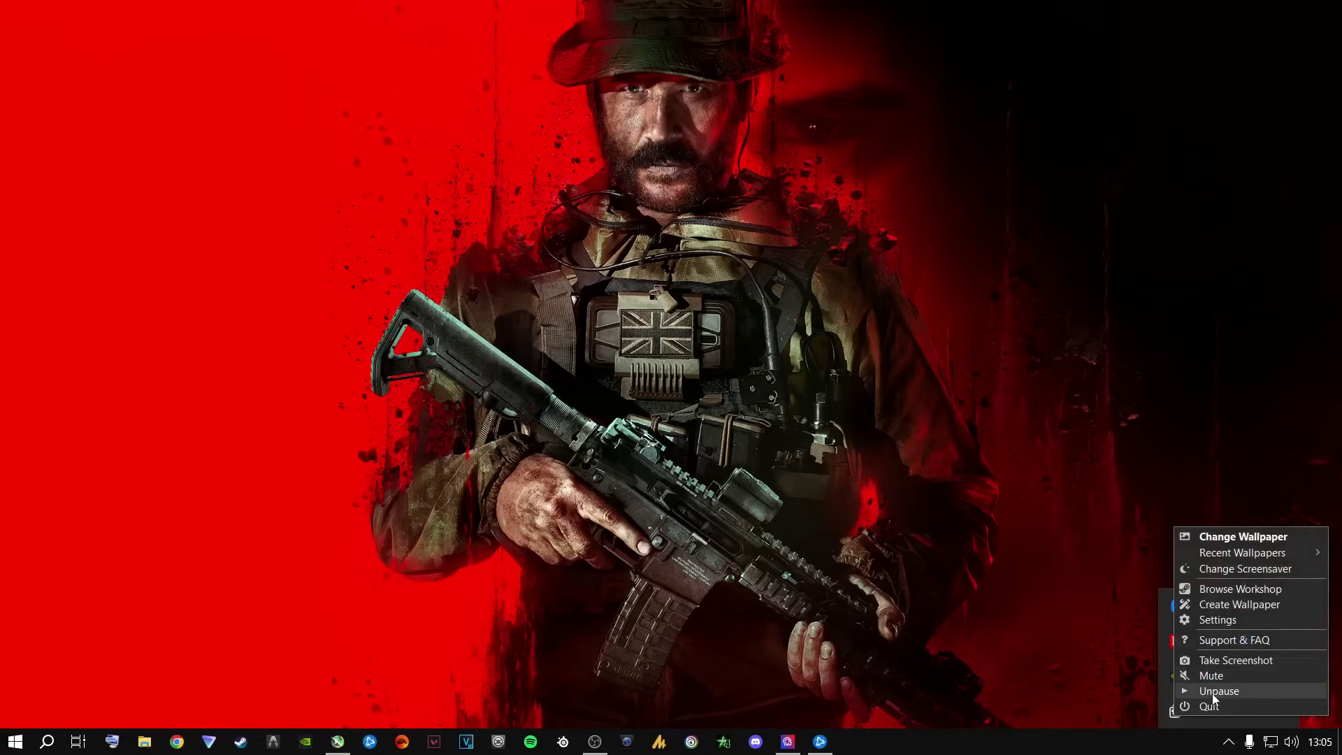
{"action": "left_click", "coordinate": [1216, 691]}
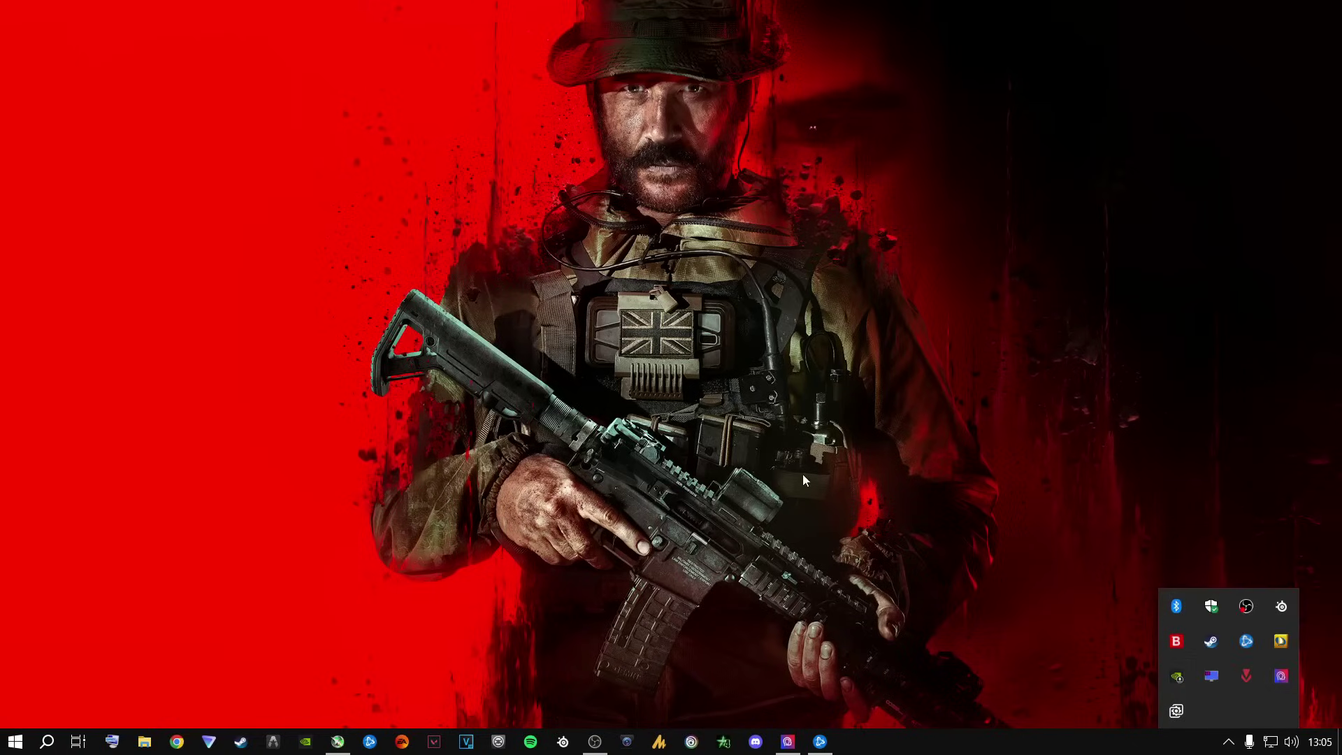
{"action": "left_click", "coordinate": [1155, 710]}
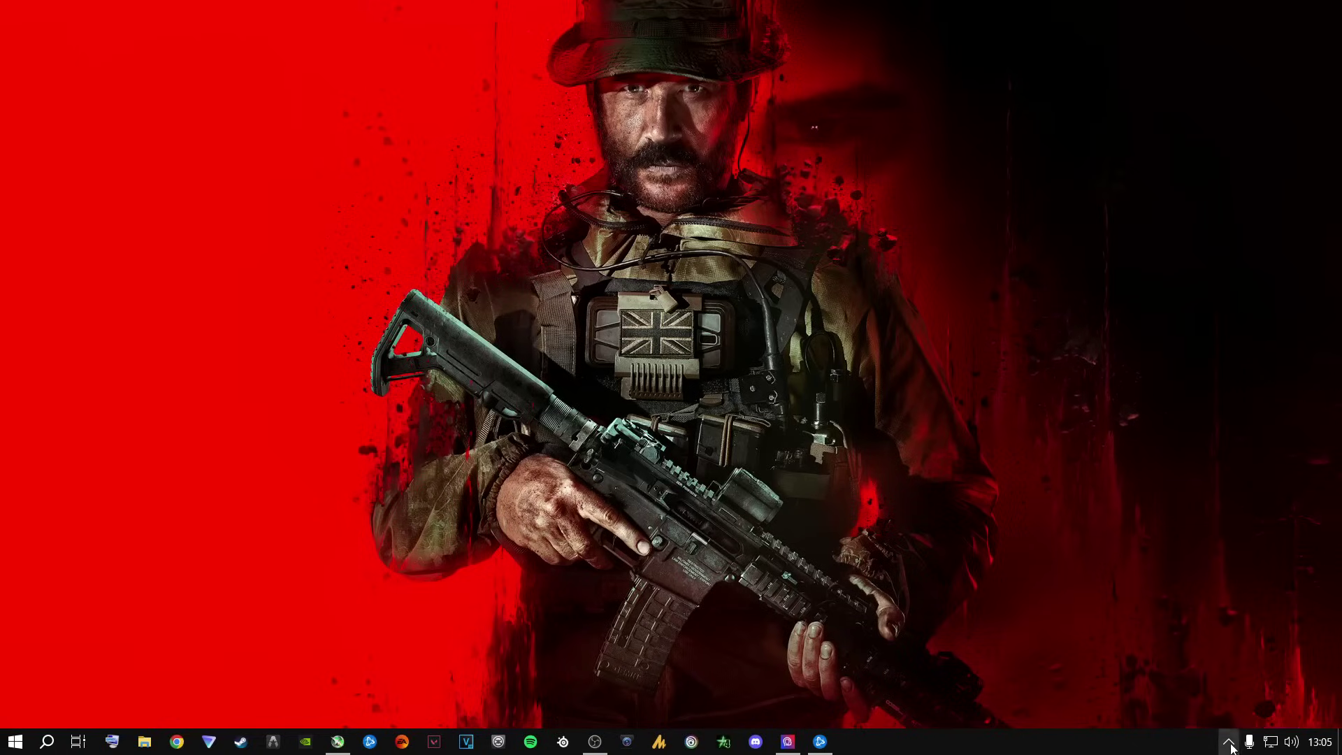
- Quit the live wallpaper app running in the background
{"action": "left_click", "coordinate": [1228, 742]}
{"action": "right_click", "coordinate": [1177, 710]}
{"action": "left_click", "coordinate": [1216, 709]}
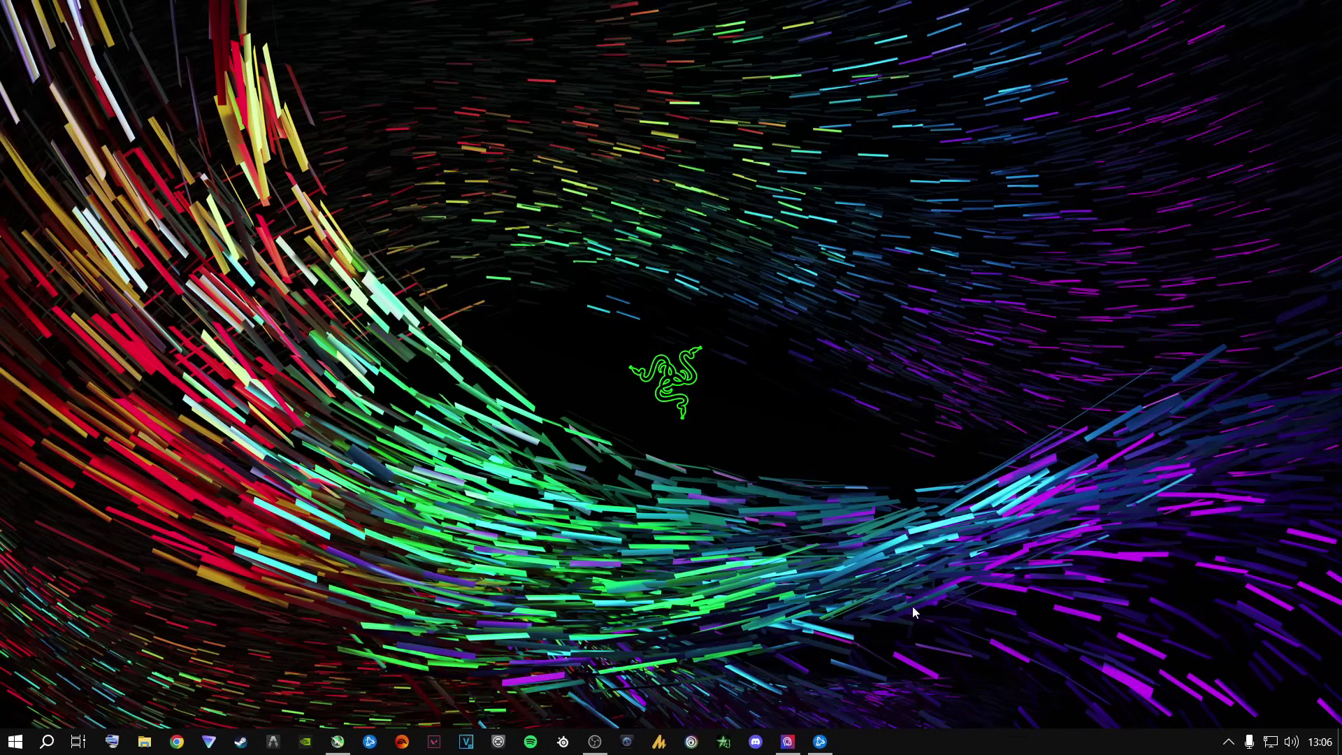
- Check Game Mode in the Windows Gaming settings and hardware-accelerated GPU scheduling in the related Graphics settings
{"action": "left_click", "coordinate": [17, 740]}
{"action": "left_click", "coordinate": [28, 668]}
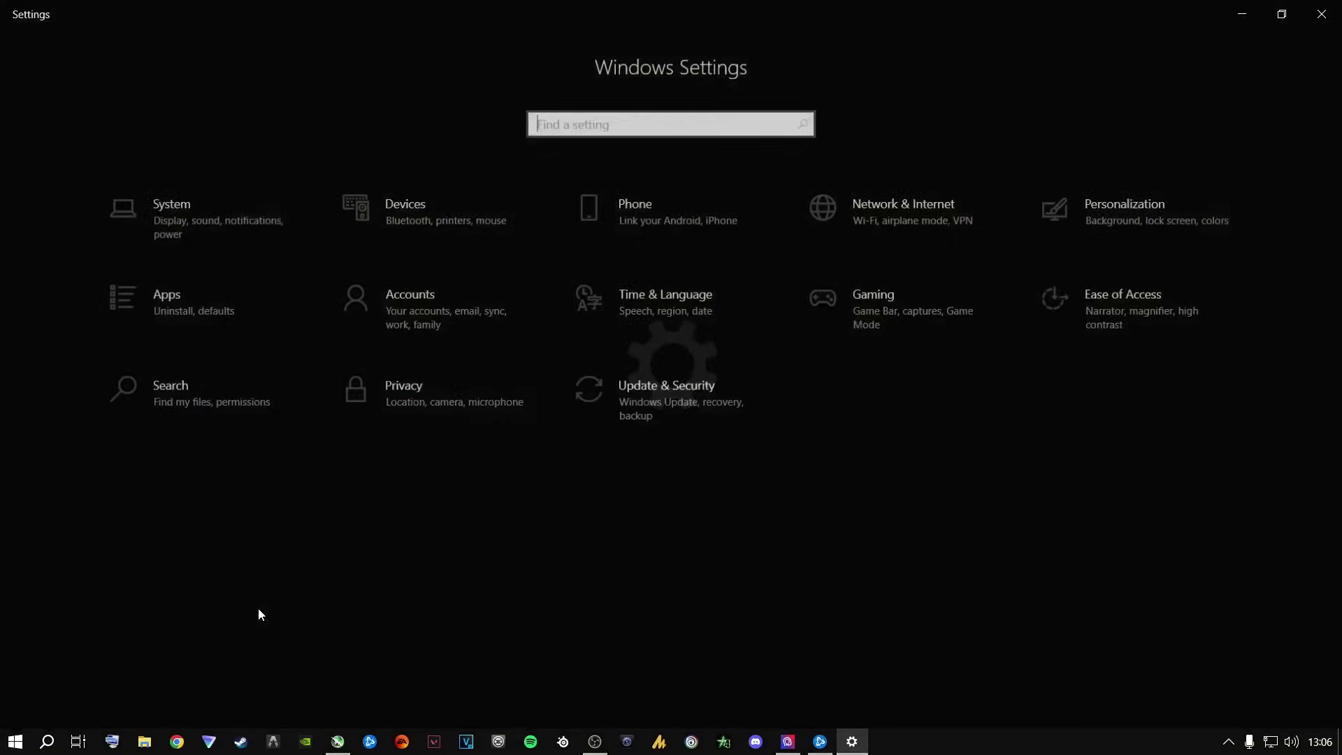
{"action": "left_click", "coordinate": [860, 324]}
{"action": "left_click", "coordinate": [124, 287]}
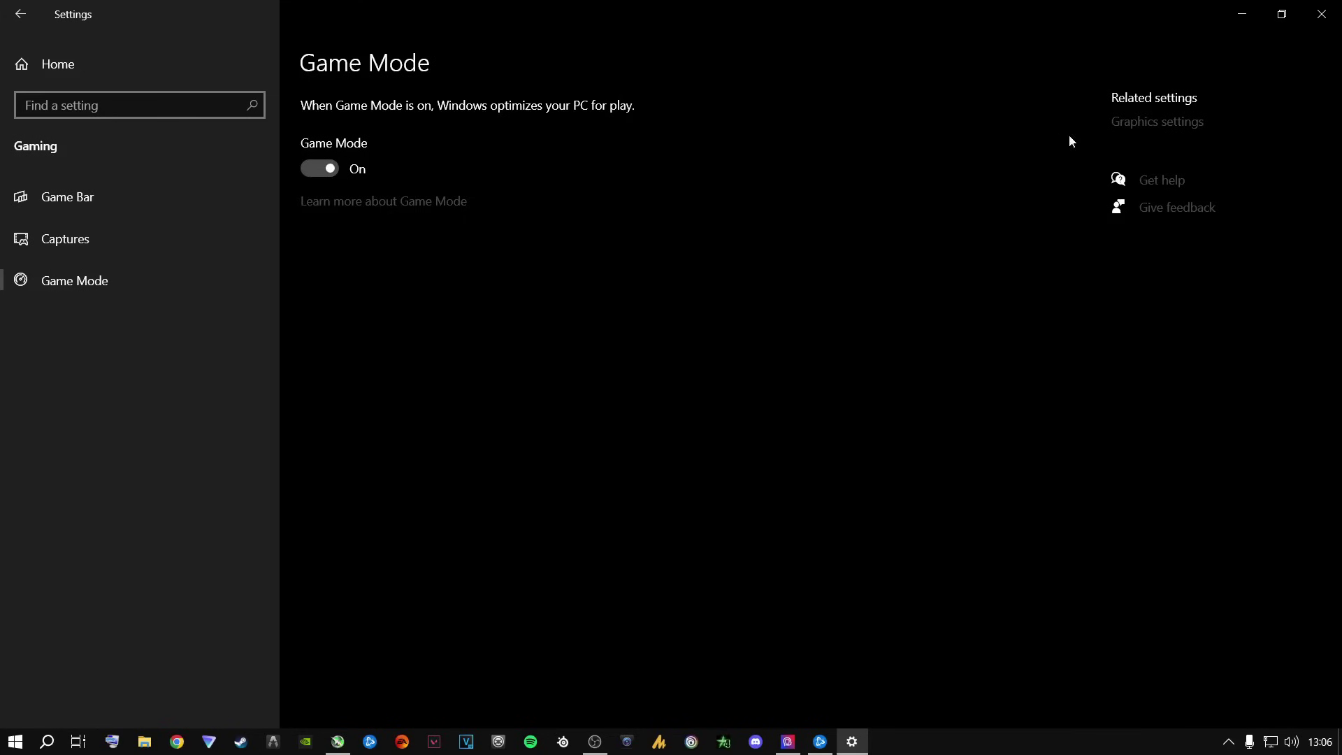
{"action": "left_click", "coordinate": [1165, 125]}
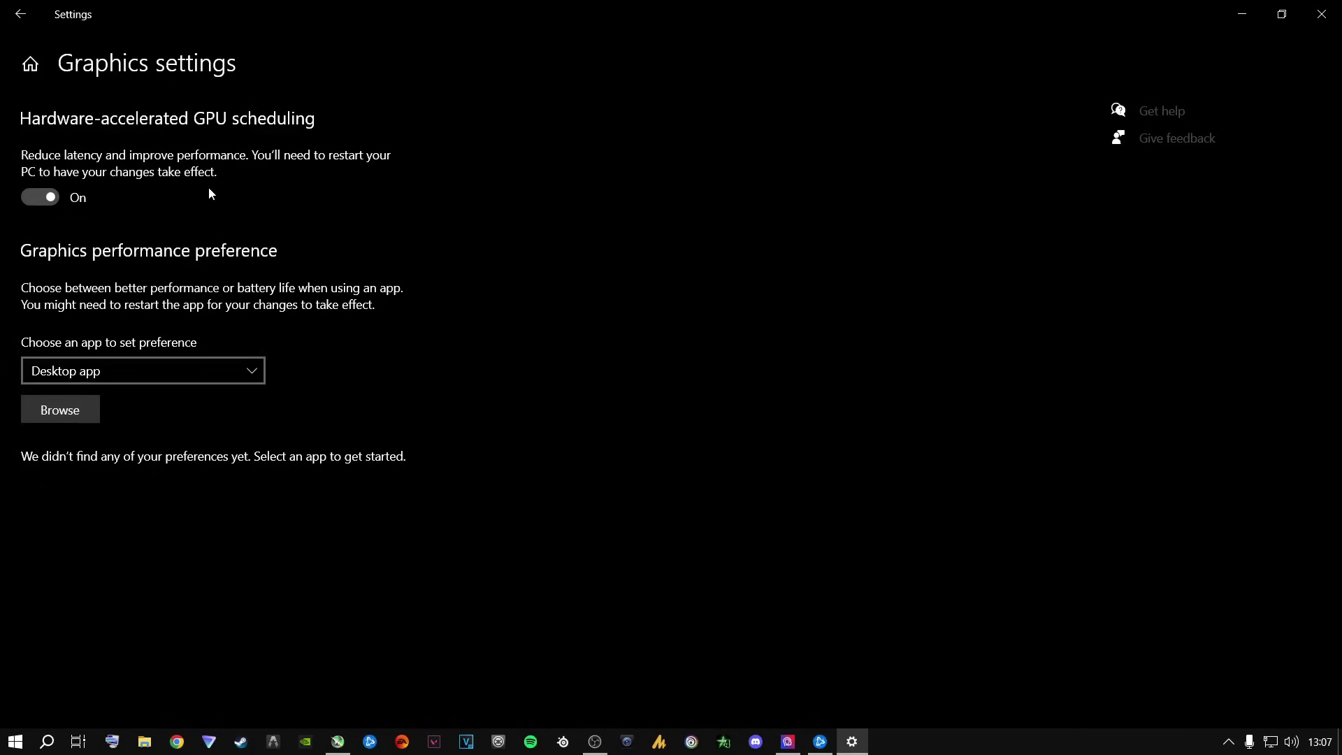
- Open the Background apps page in the Windows privacy settings
{"action": "left_click", "coordinate": [38, 69]}
{"action": "left_click", "coordinate": [415, 402]}
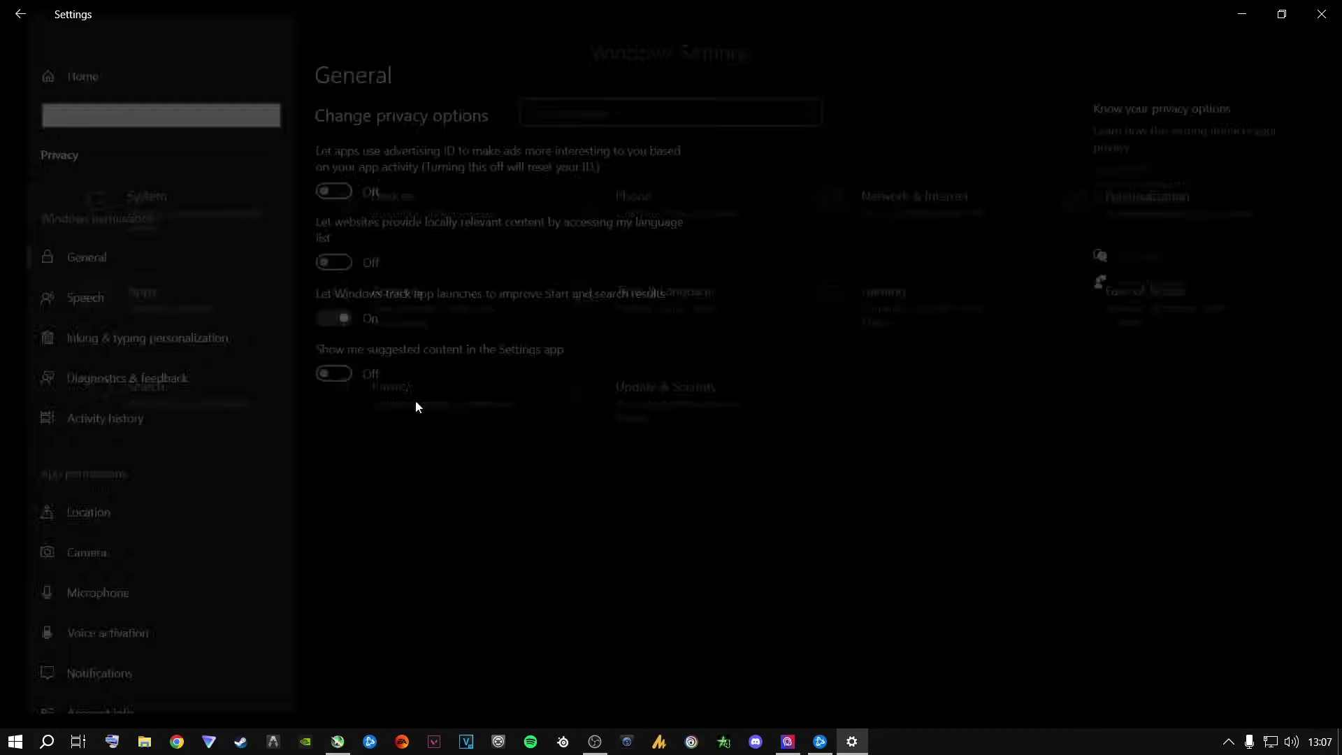
{"action": "scroll", "coordinate": [122, 433], "scroll_direction": "down", "scroll_amount": 9}
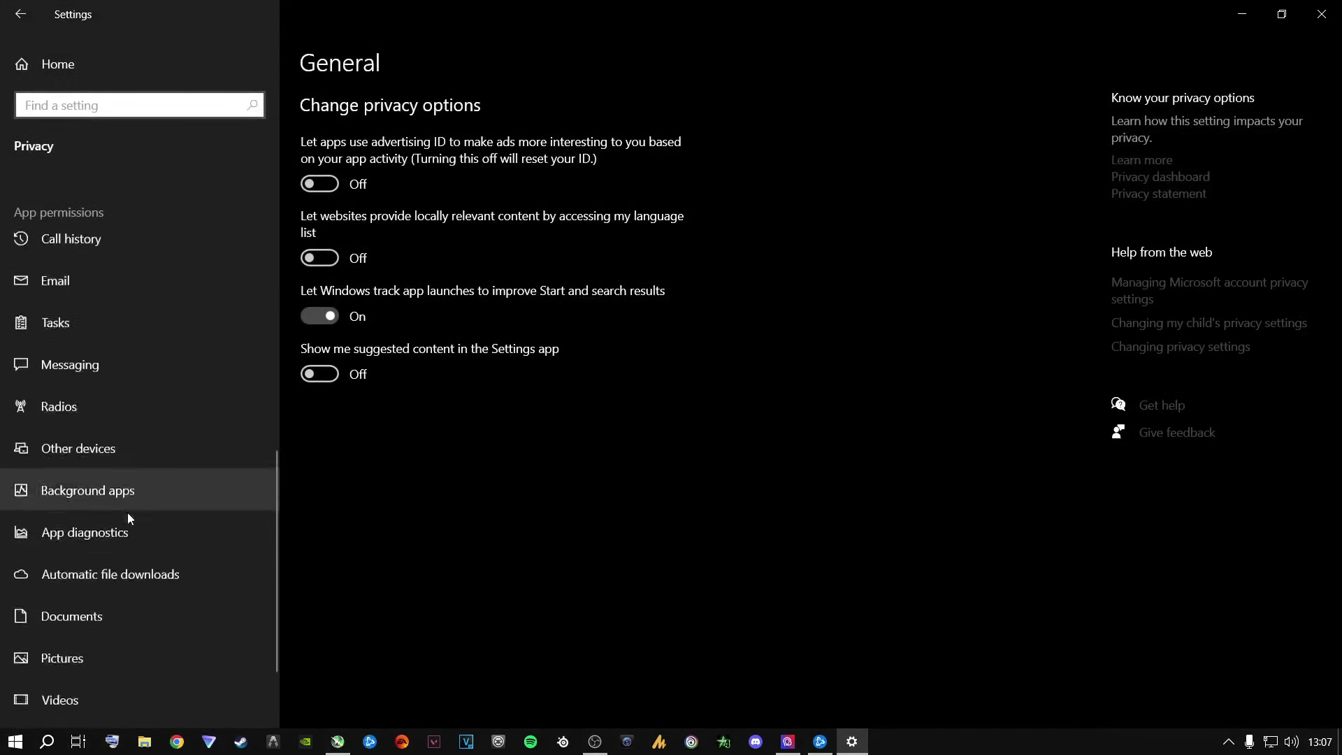
{"action": "scroll", "coordinate": [127, 521], "scroll_direction": "down", "scroll_amount": 2}
{"action": "left_click", "coordinate": [130, 383]}
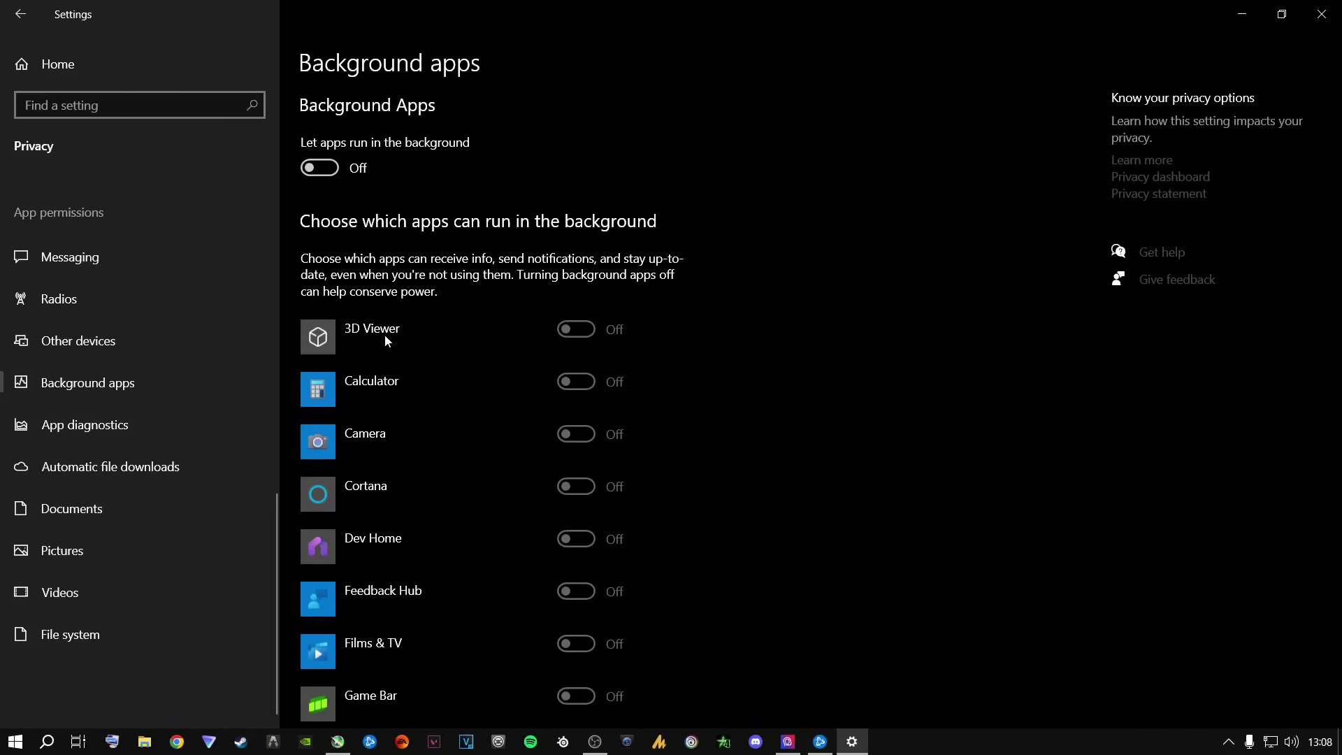
- Allow apps to run in the background, switch the permission off again, and look through the app list
{"action": "left_click", "coordinate": [320, 168]}
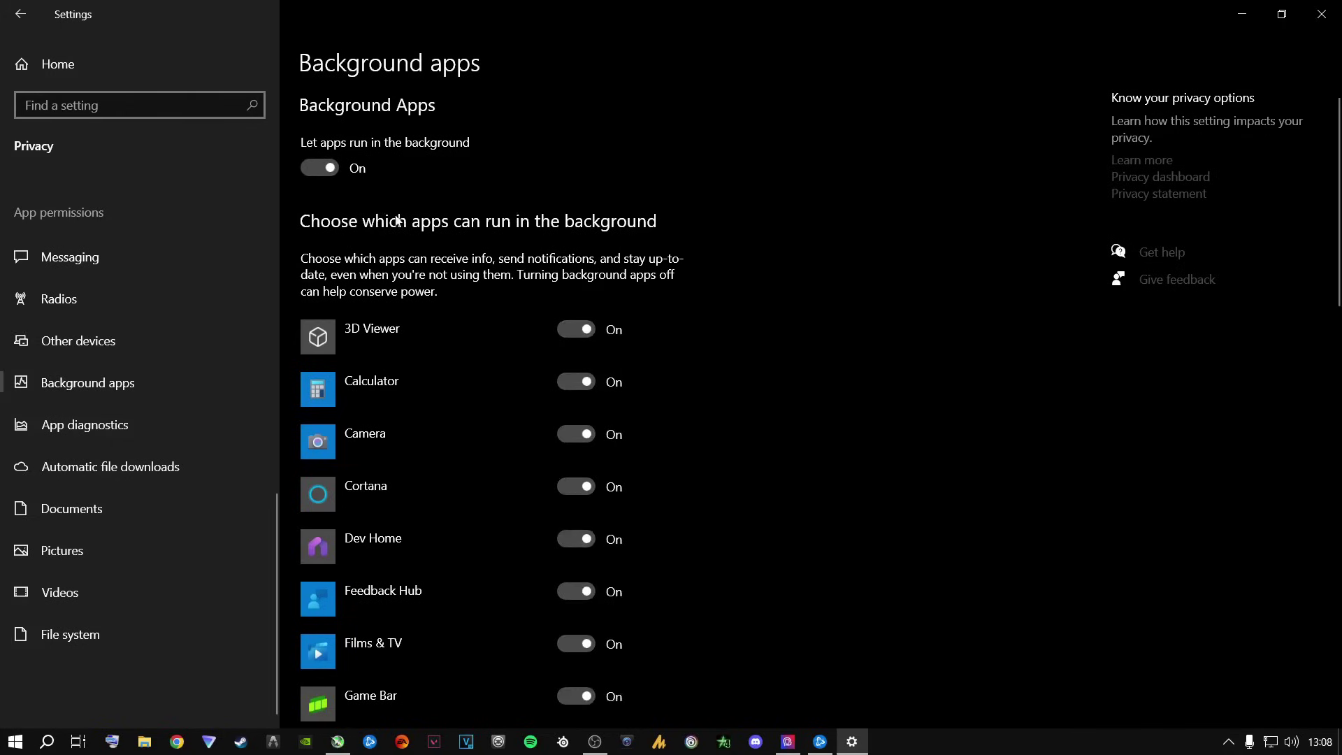
{"action": "left_click", "coordinate": [318, 167]}
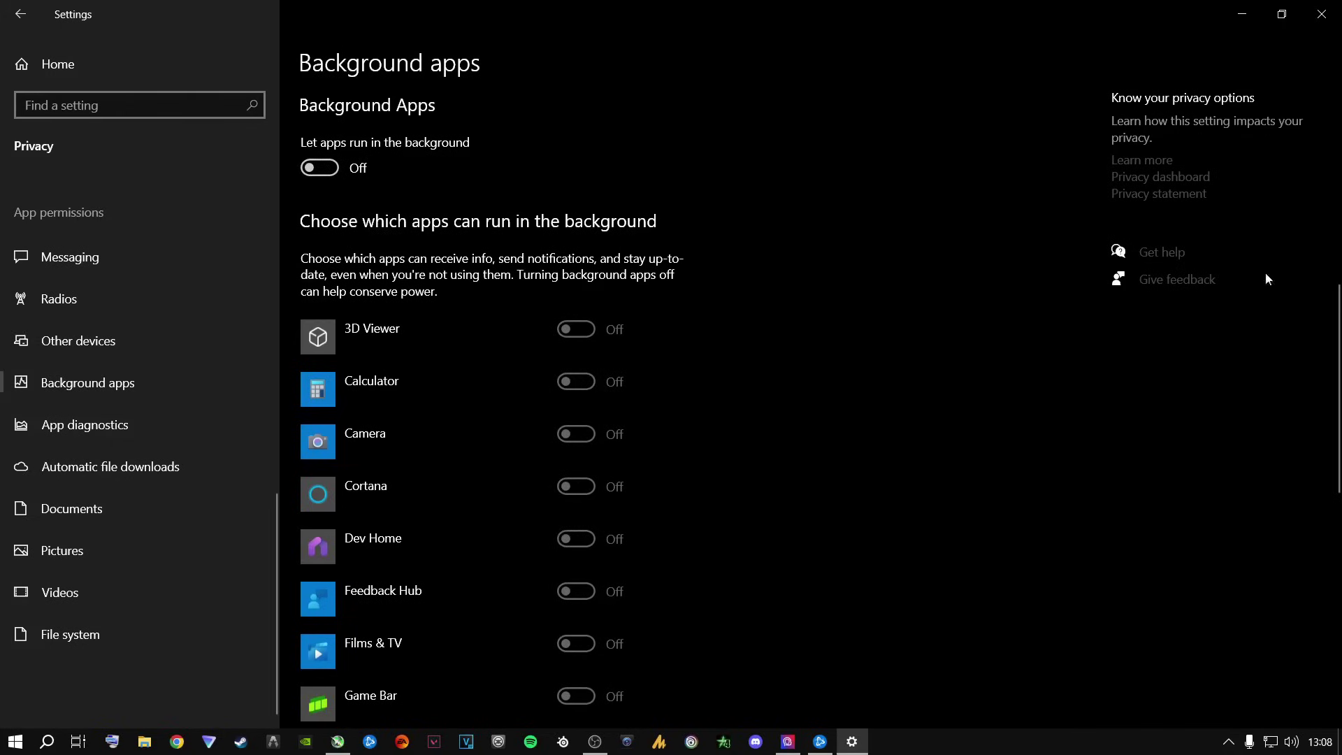
{"action": "left_click_drag", "start_coordinate": [1334, 313], "coordinate": [1309, 429]}
- Check for Windows updates in the Update & Security settings, and close Settings
{"action": "left_click", "coordinate": [100, 70]}
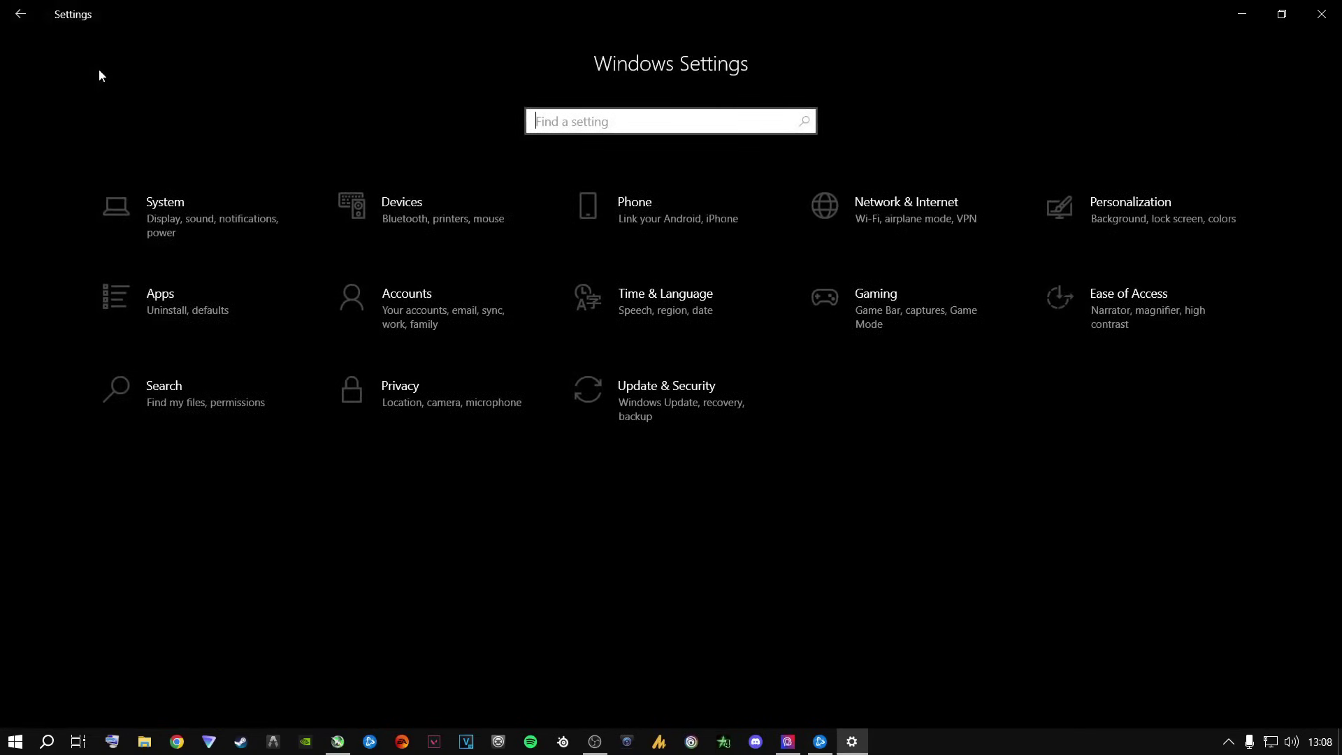
{"action": "left_click", "coordinate": [632, 385]}
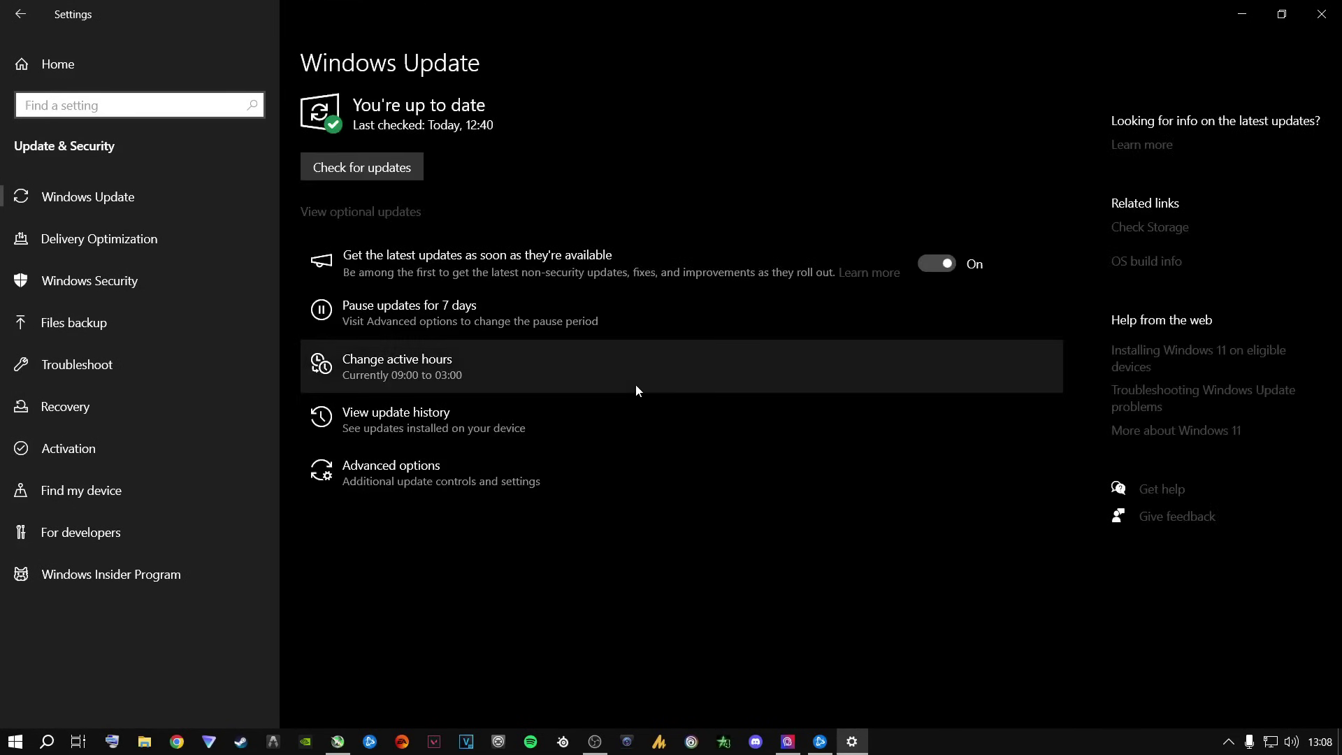
{"action": "left_click", "coordinate": [414, 165]}
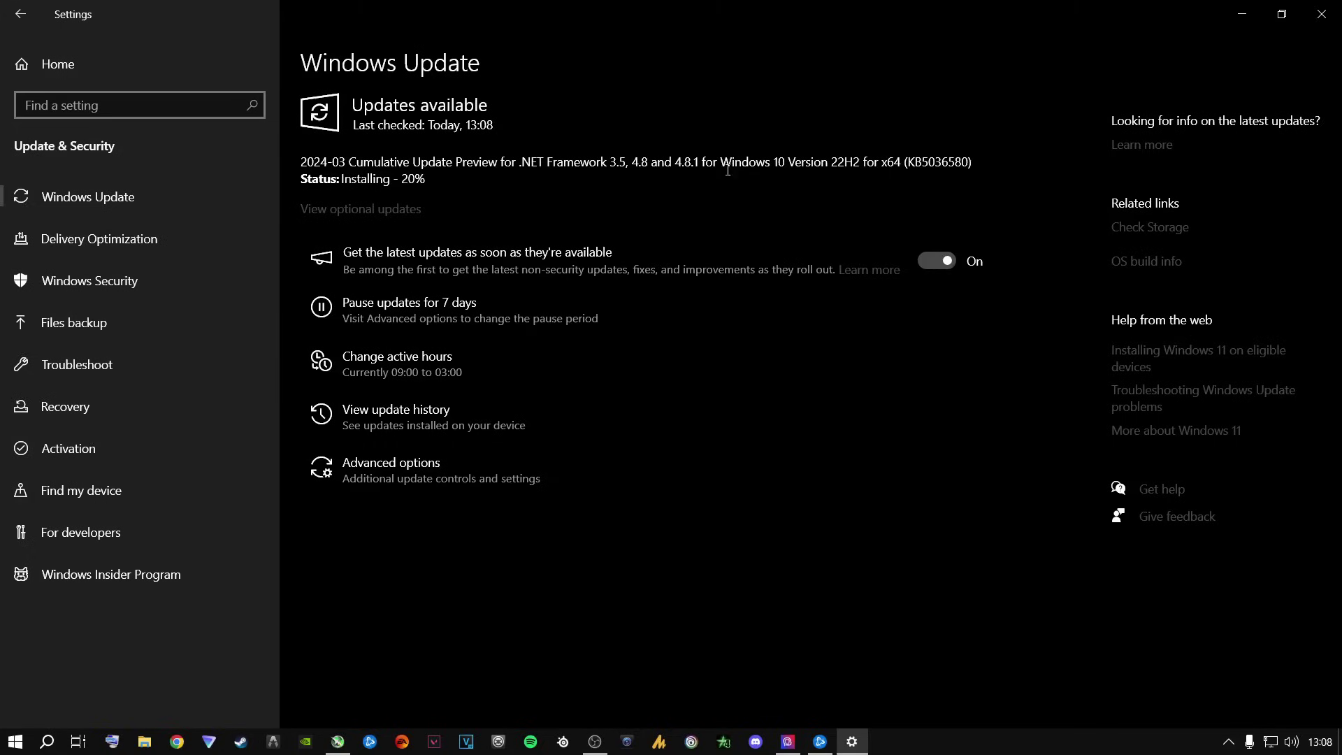
{"action": "left_click", "coordinate": [1321, 9]}
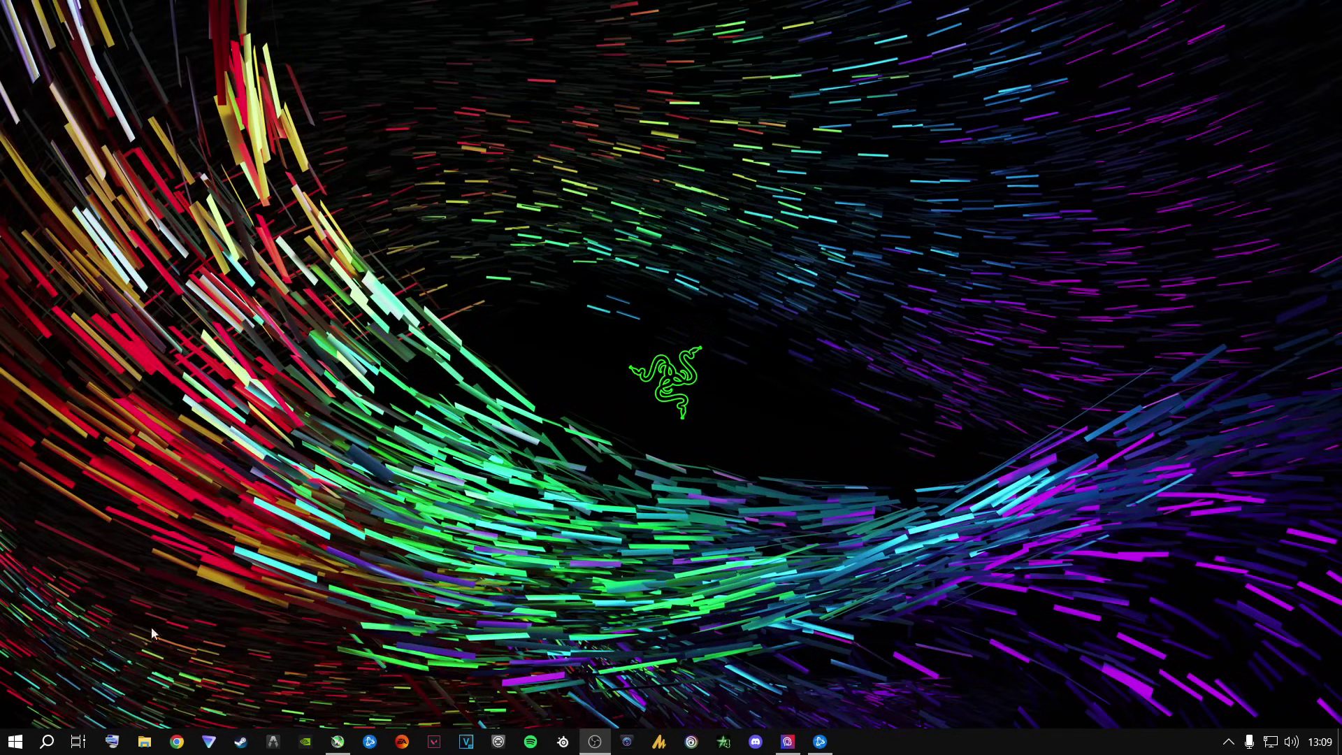
- Switch to File Explorer and open options.4.cod23 from Documents > Call of Duty > players in a maximized Notepad window
{"action": "left_click", "coordinate": [144, 741]}
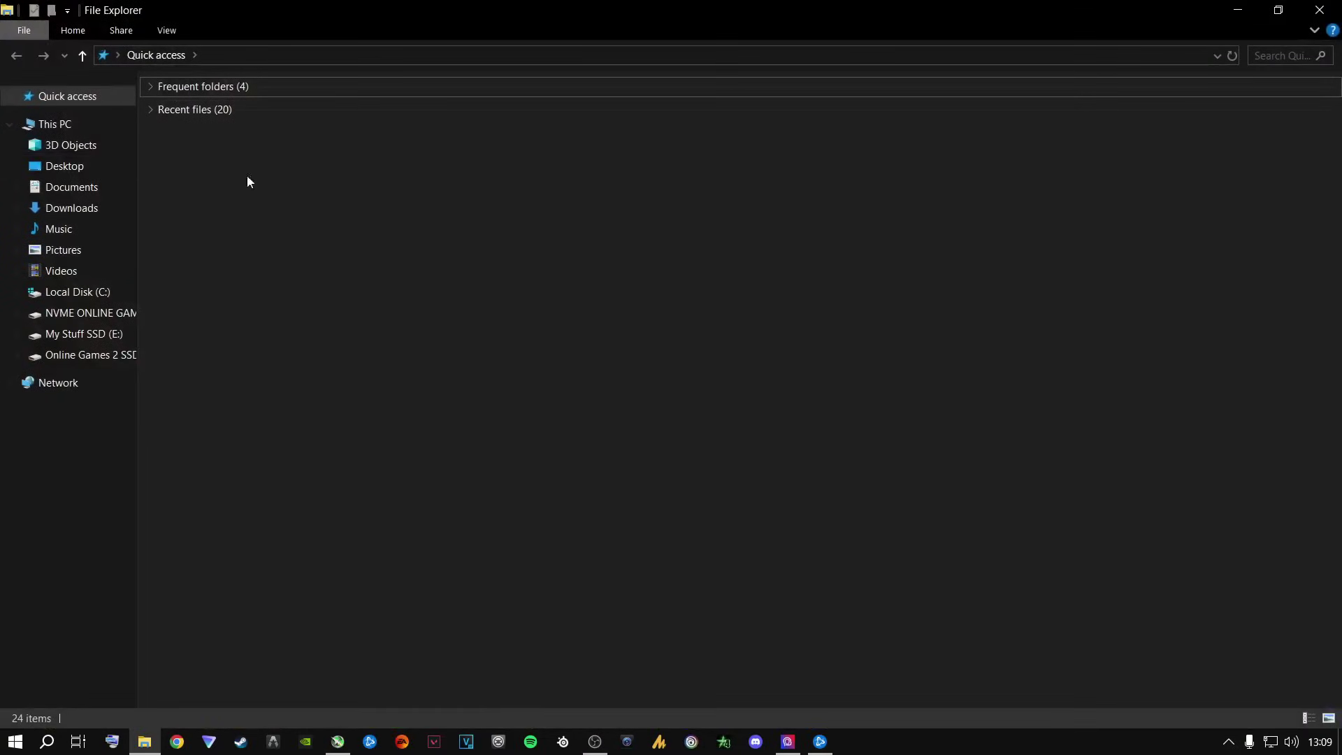
{"action": "left_click", "coordinate": [91, 187]}
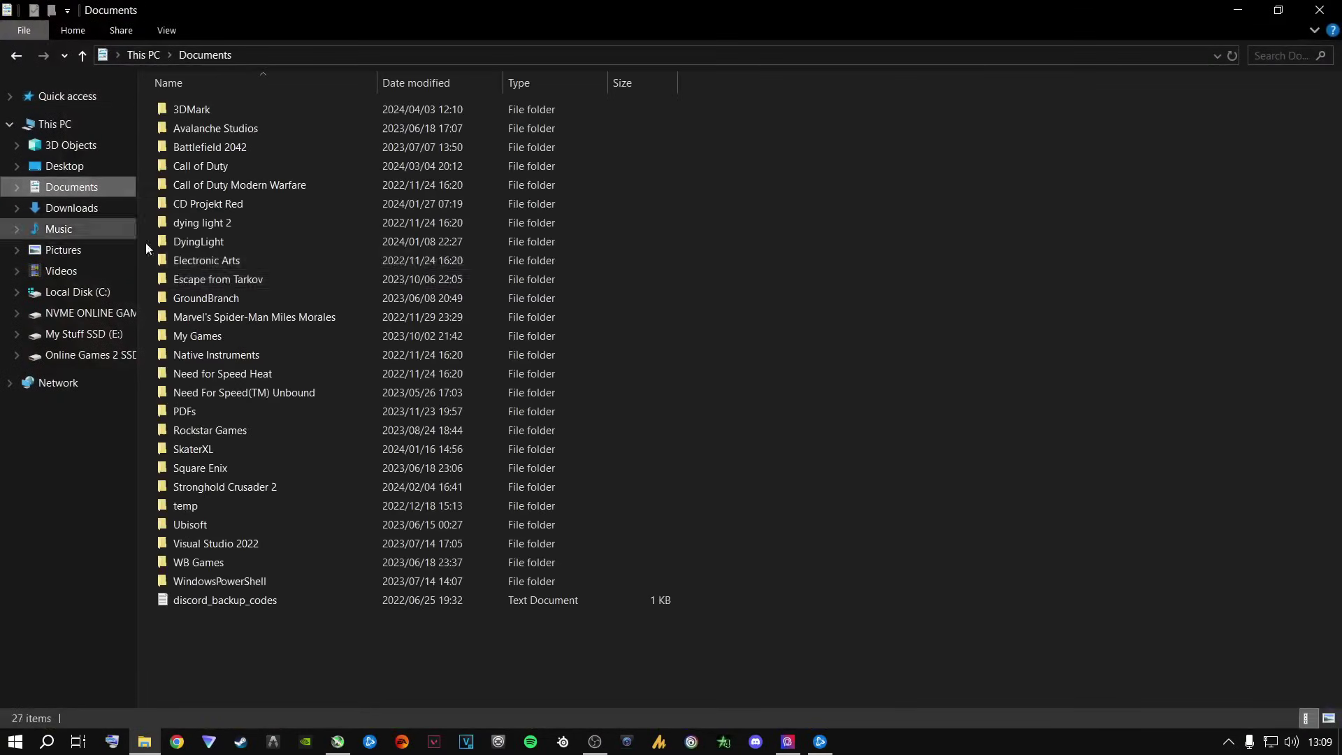
{"action": "double_click", "coordinate": [209, 166]}
{"action": "double_click", "coordinate": [185, 112]}
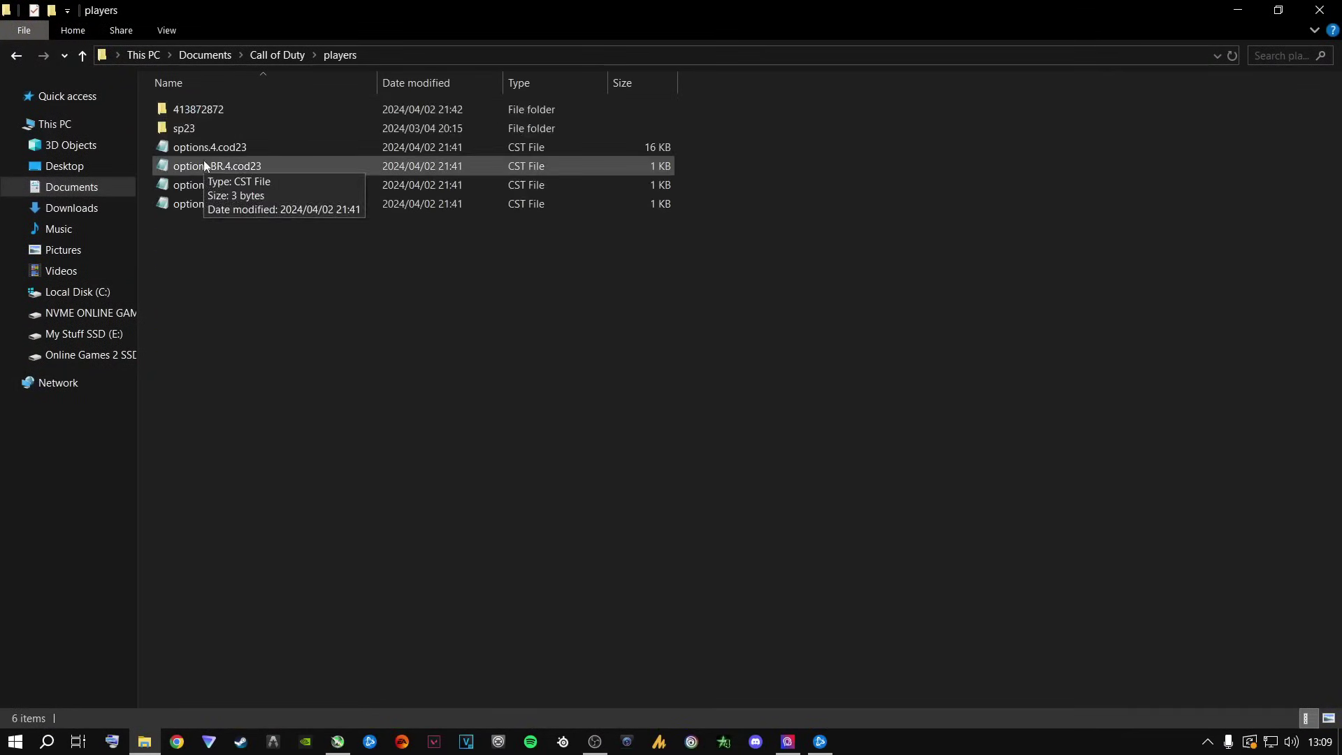
{"action": "left_click", "coordinate": [203, 149]}
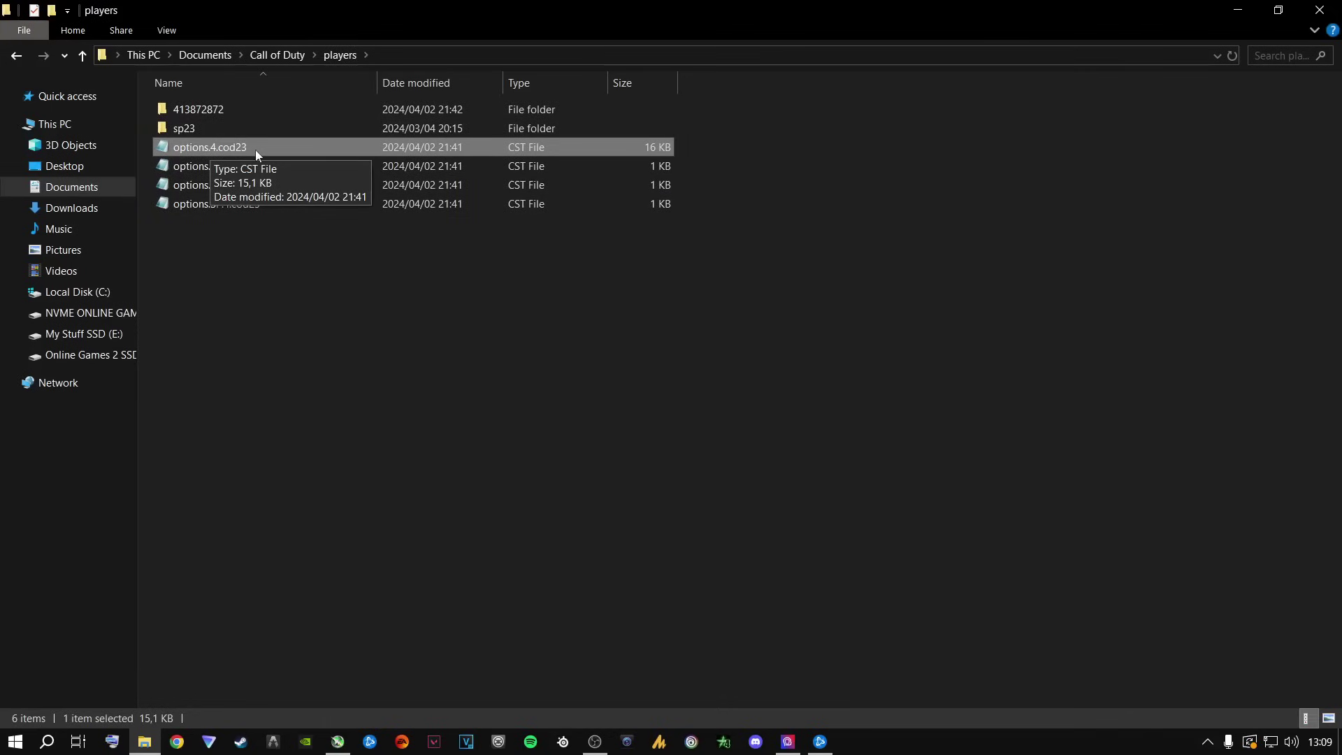
{"action": "right_click", "coordinate": [201, 148]}
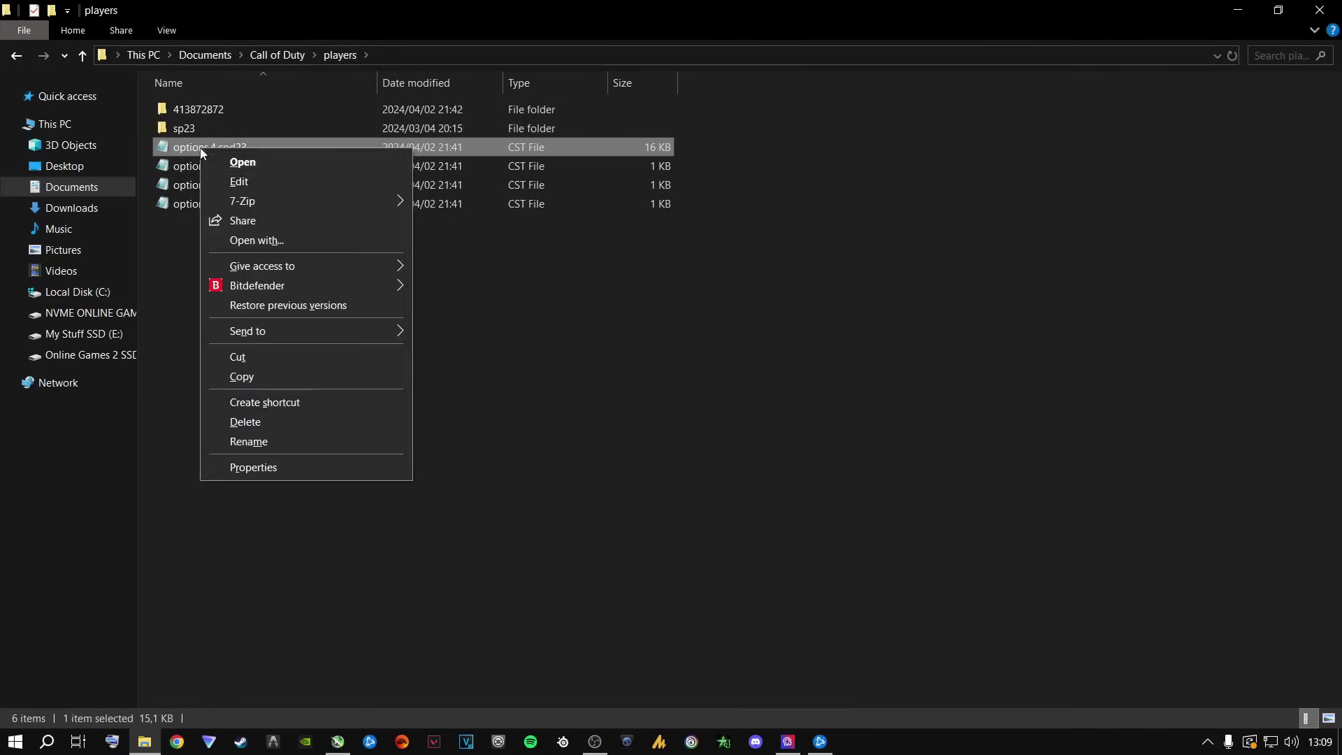
{"action": "left_click", "coordinate": [244, 164]}
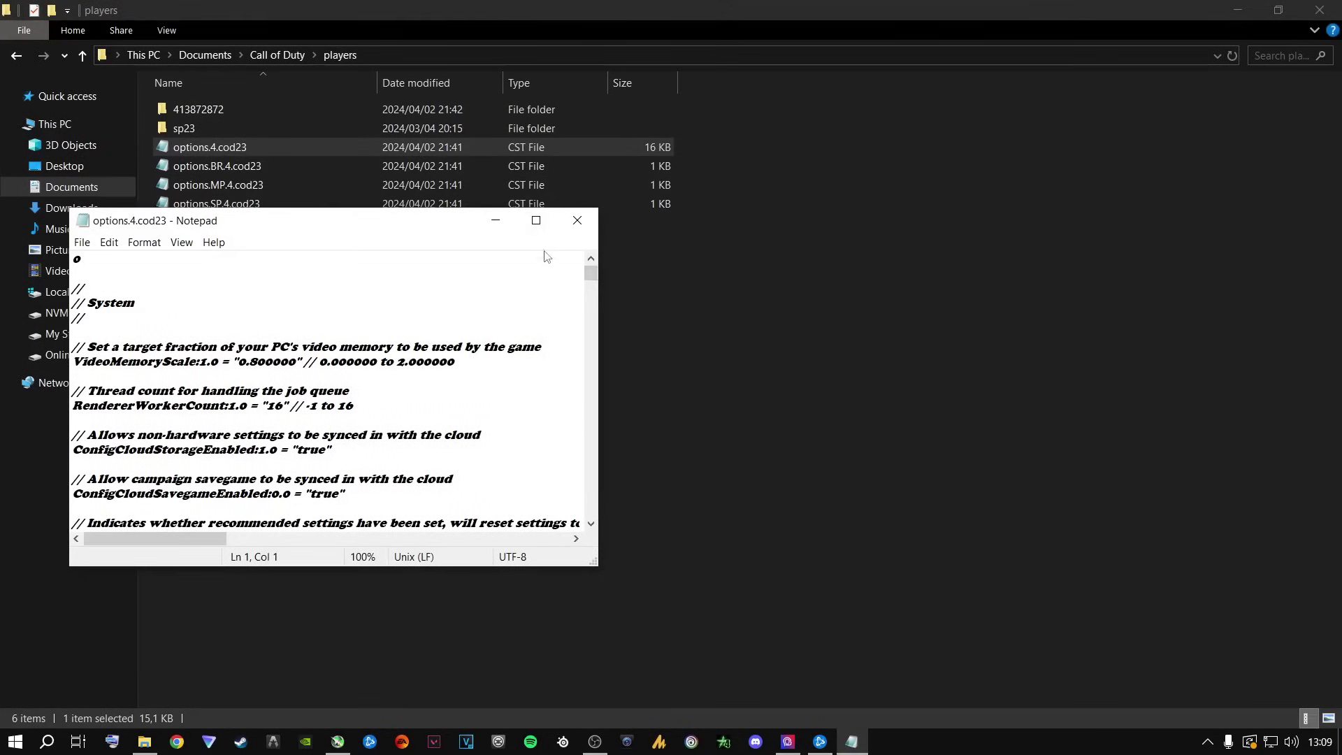
{"action": "left_click", "coordinate": [546, 224]}
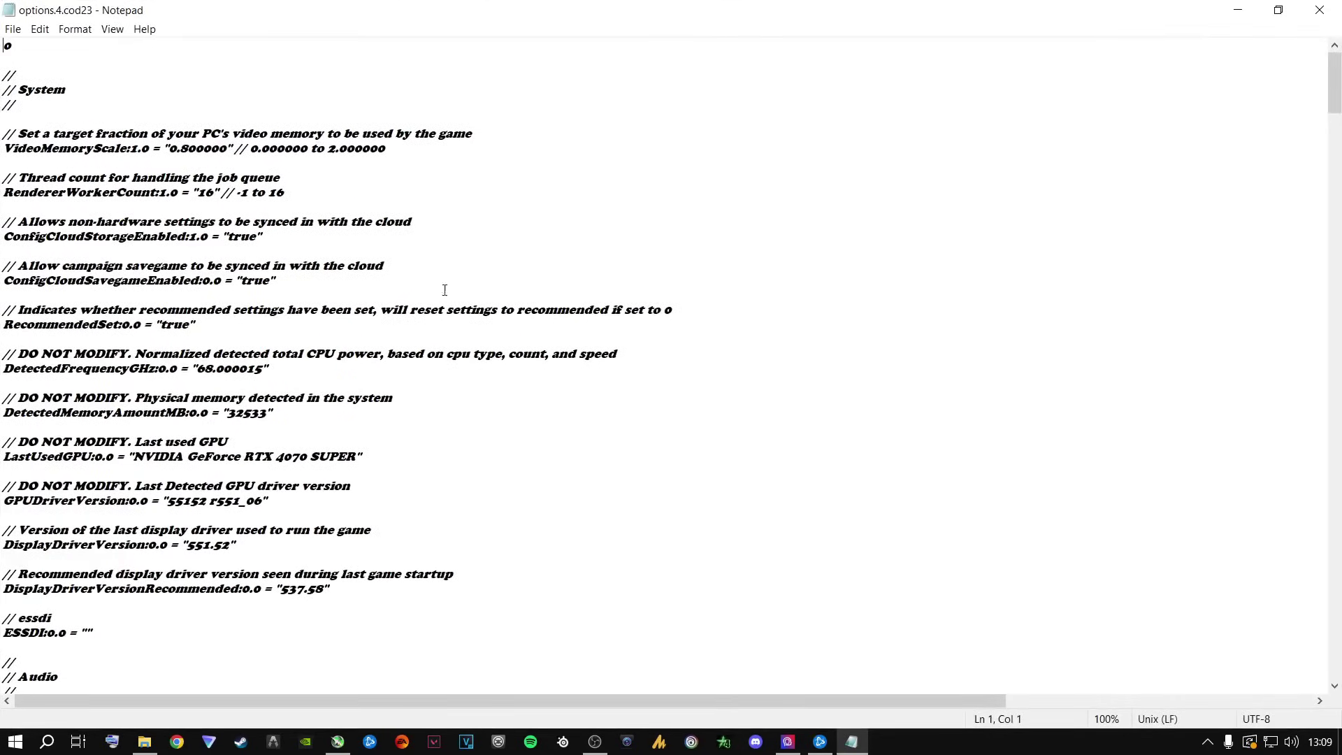
- Set RendererWorkerCount to 24 in the System section of the options file
{"action": "left_click_drag", "start_coordinate": [287, 193], "coordinate": [4, 134]}
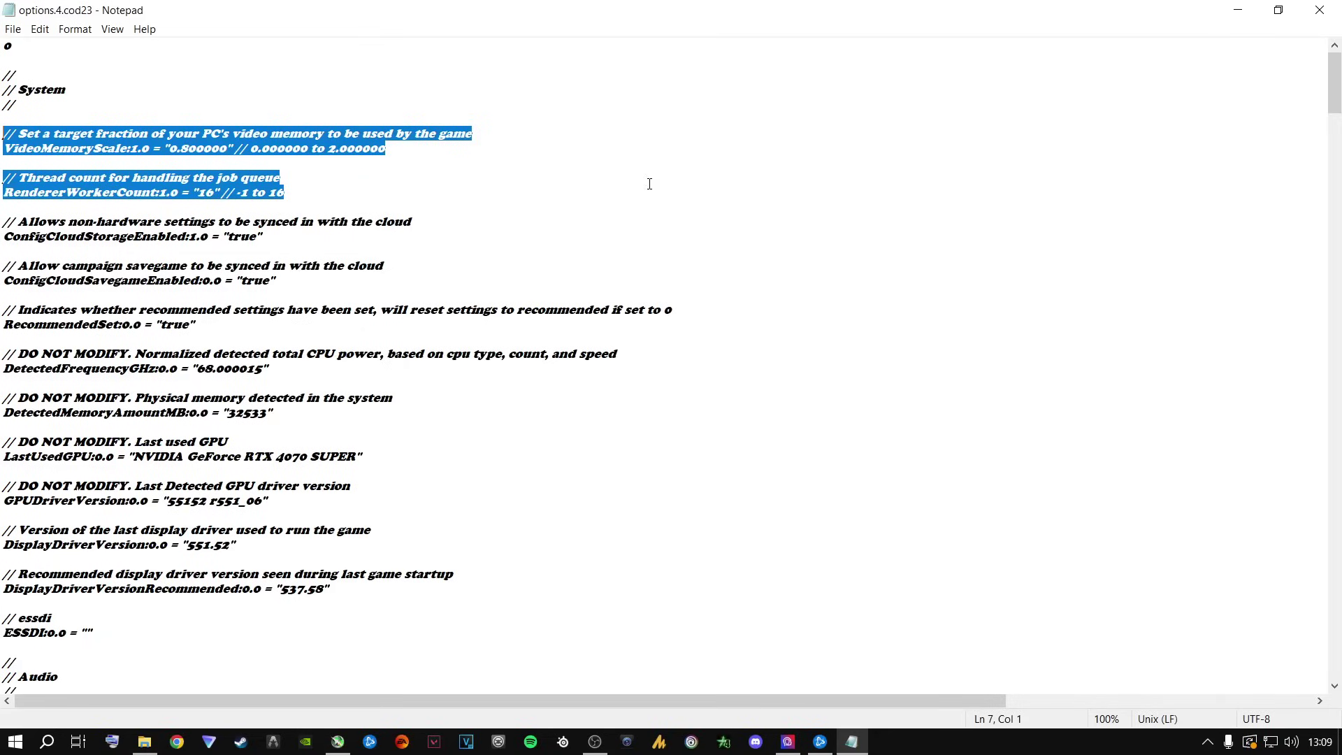
{"action": "left_click_drag", "start_coordinate": [218, 194], "coordinate": [208, 196]}
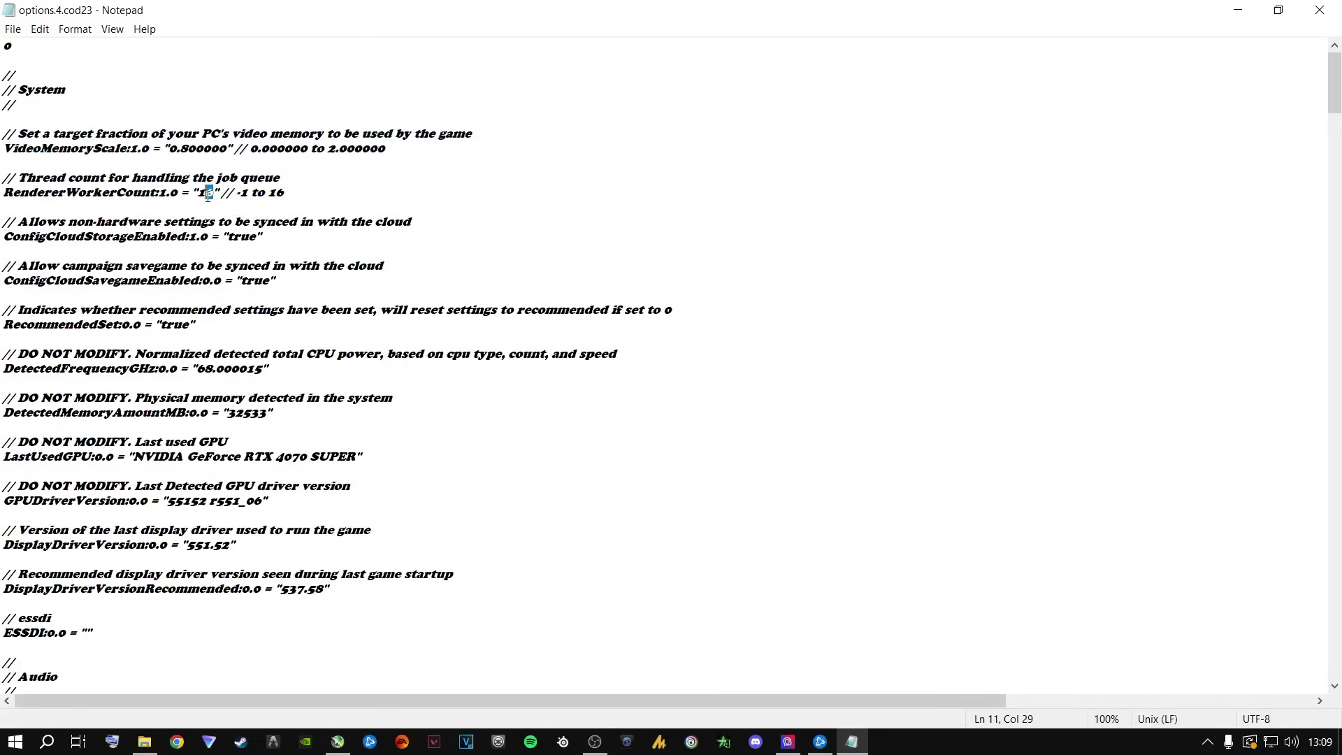
{"action": "double_click", "coordinate": [208, 196]}
{"action": "left_click", "coordinate": [327, 194]}
{"action": "left_click", "coordinate": [213, 191]}
{"action": "key", "text": "BackSpace"}
{"action": "key", "text": "BackSpace"}
{"action": "type", "text": "24"}
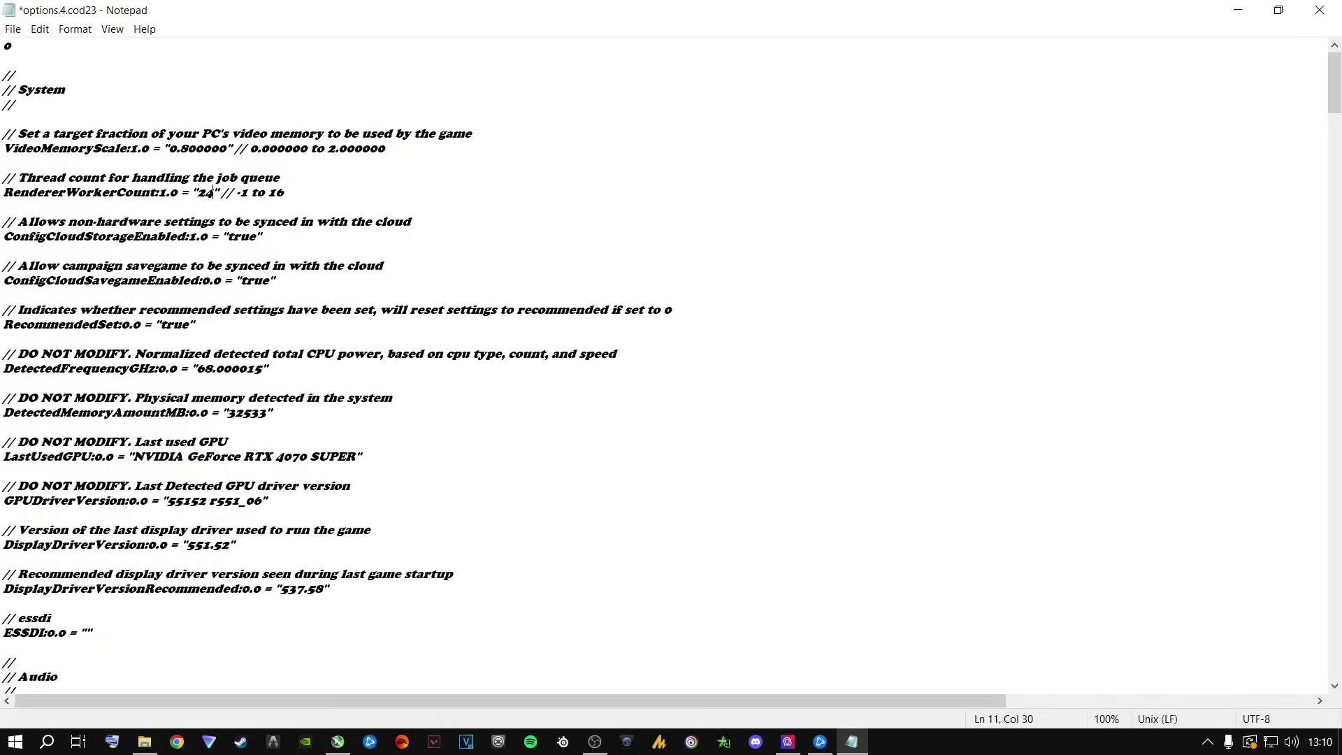
- Set RendererWorkerCount back to 16 and highlight the upper limit in its comment
{"action": "key", "text": "BackSpace"}
{"action": "key", "text": "BackSpace"}
{"action": "type", "text": "16"}
{"action": "left_click_drag", "start_coordinate": [286, 193], "coordinate": [270, 192]}
{"action": "left_click_drag", "start_coordinate": [212, 193], "coordinate": [218, 193]}
- Try RendererWorkerCount values of 12 and 8, and restore it to 16
{"action": "key", "text": "Left"}
{"action": "key", "text": "BackSpace"}
{"action": "key", "text": "BackSpace"}
{"action": "type", "text": "12"}
{"action": "key", "text": "BackSpace"}
{"action": "key", "text": "BackSpace"}
{"action": "type", "text": "8"}
{"action": "key", "text": "BackSpace"}
{"action": "type", "text": "16"}
- Examine the VideoMemoryScale setting, highlighting its value and the upper end of its allowed range
{"action": "left_click_drag", "start_coordinate": [394, 154], "coordinate": [4, 133]}
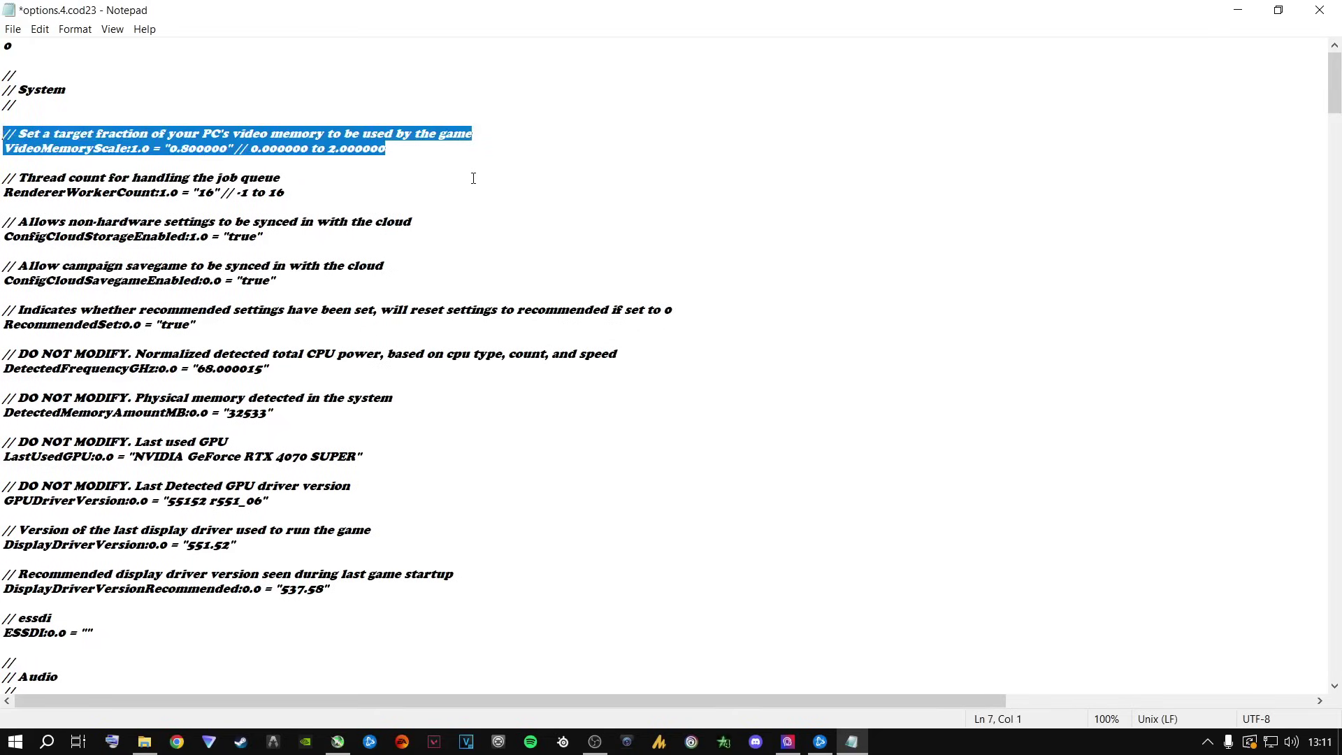
{"action": "left_click", "coordinate": [424, 175]}
{"action": "left_click_drag", "start_coordinate": [169, 150], "coordinate": [224, 155]}
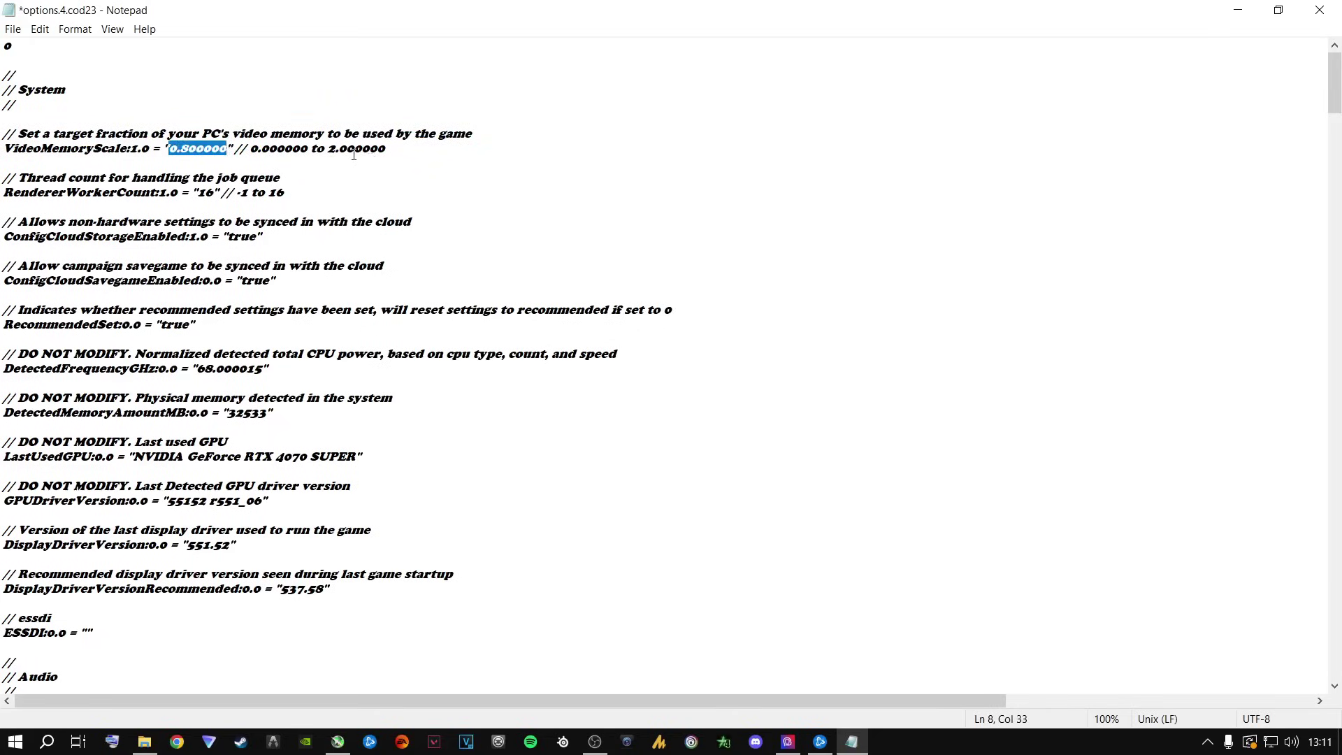
{"action": "left_click_drag", "start_coordinate": [328, 149], "coordinate": [387, 150]}
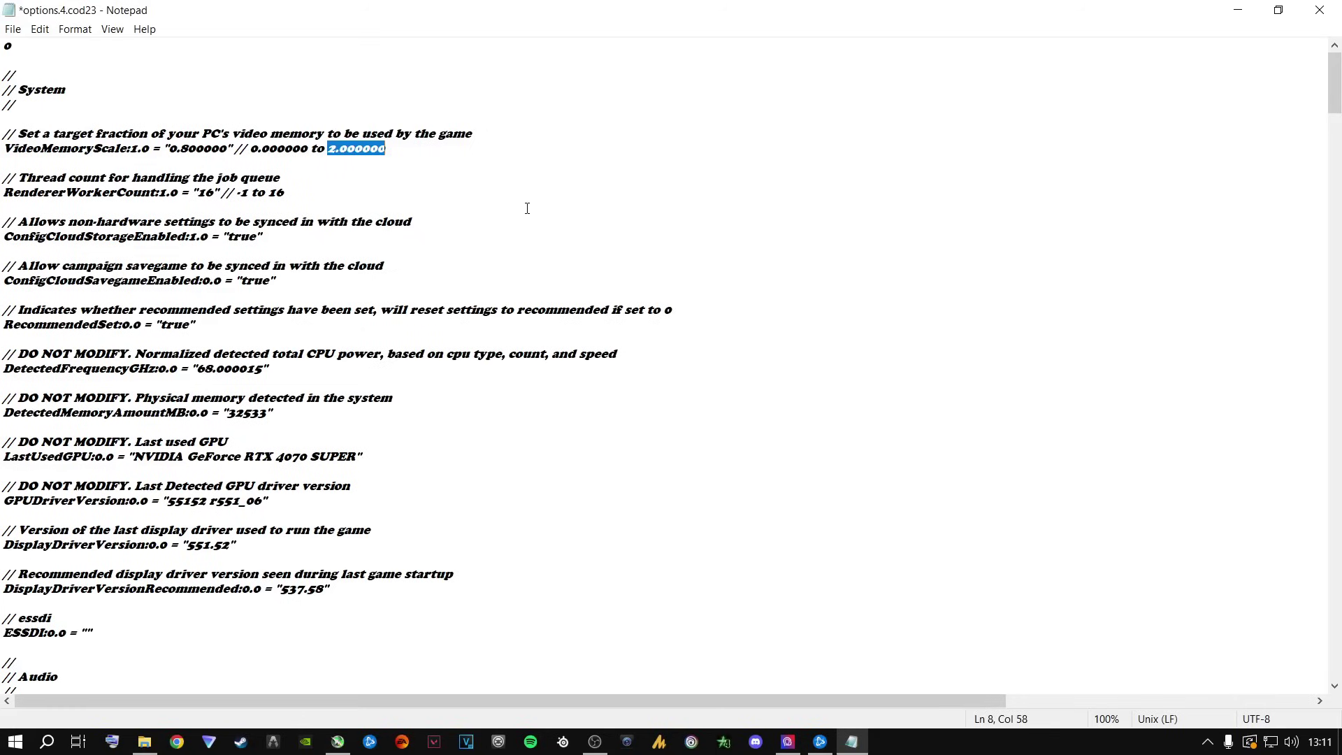
{"action": "left_click", "coordinate": [527, 208]}
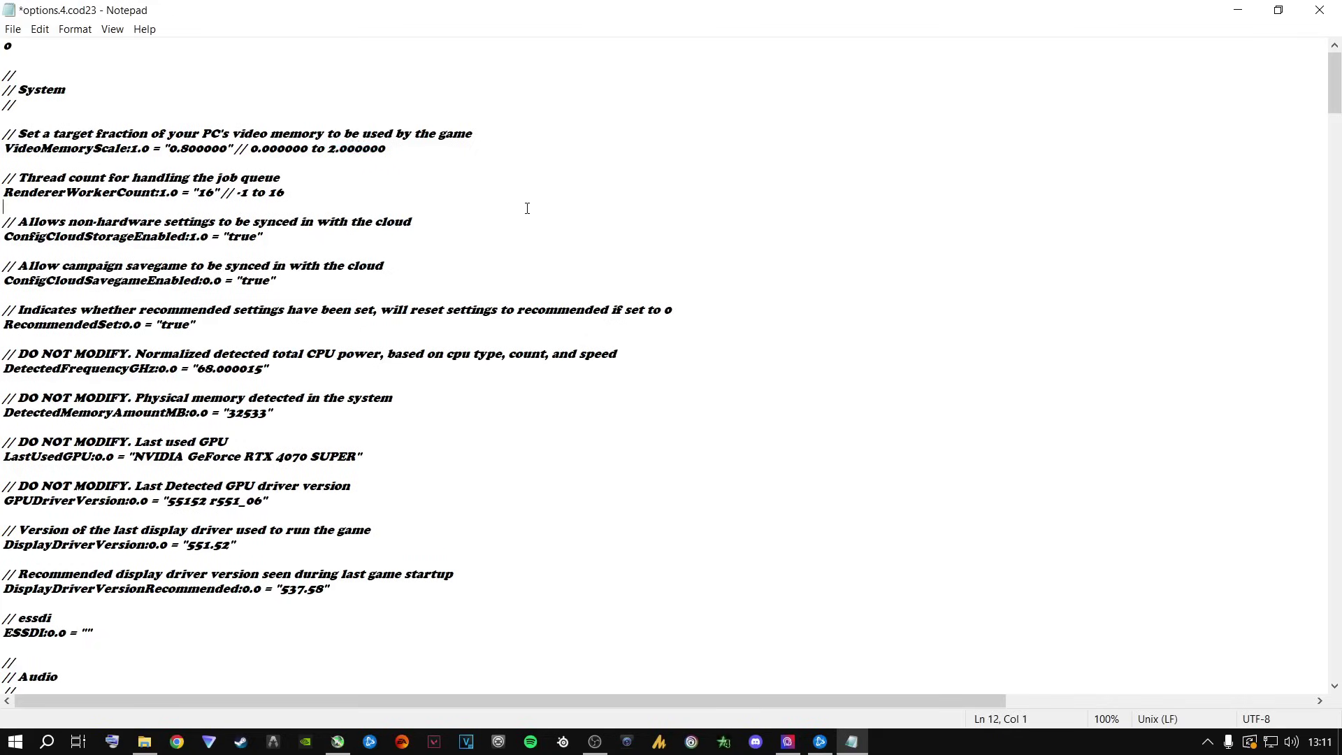
{"action": "left_click_drag", "start_coordinate": [169, 149], "coordinate": [224, 151]}
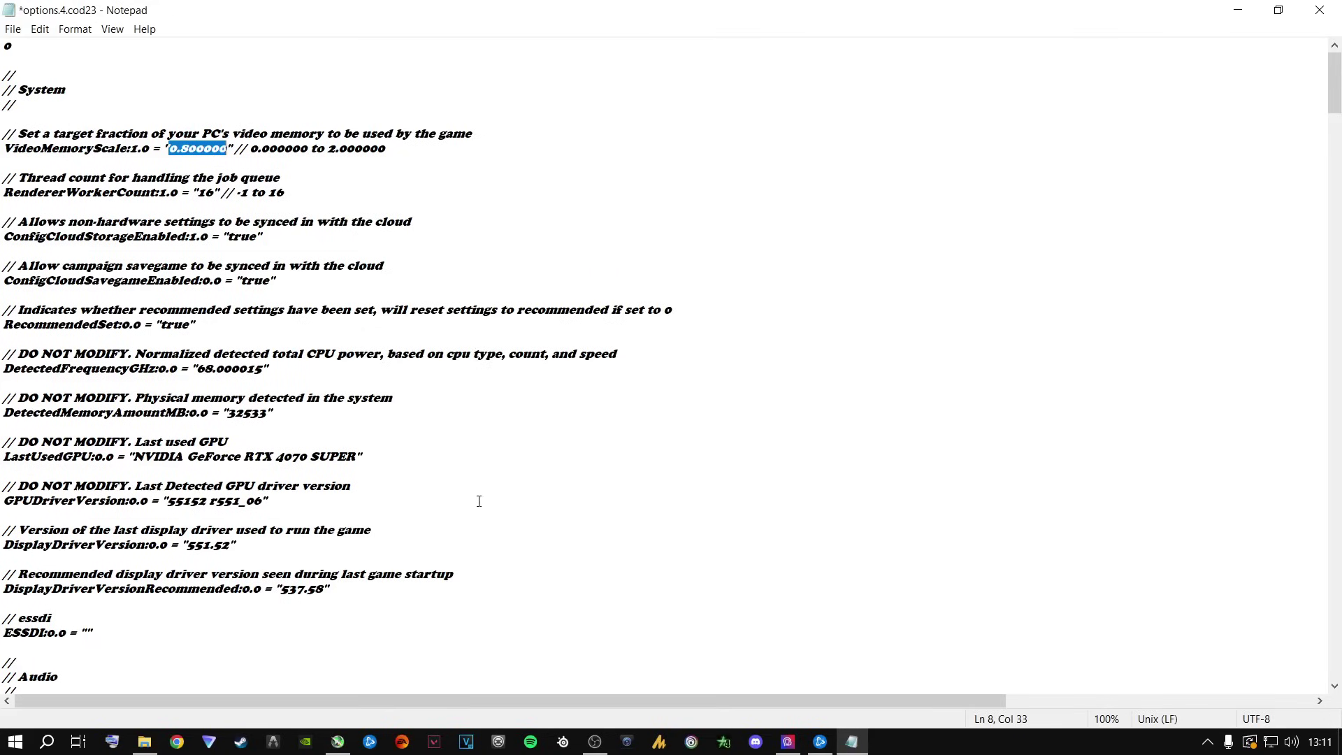
- Examine the GPU driver and display driver version entries, highlighting the DisplayDriverVersion value
{"action": "left_click_drag", "start_coordinate": [302, 555], "coordinate": [26, 473]}
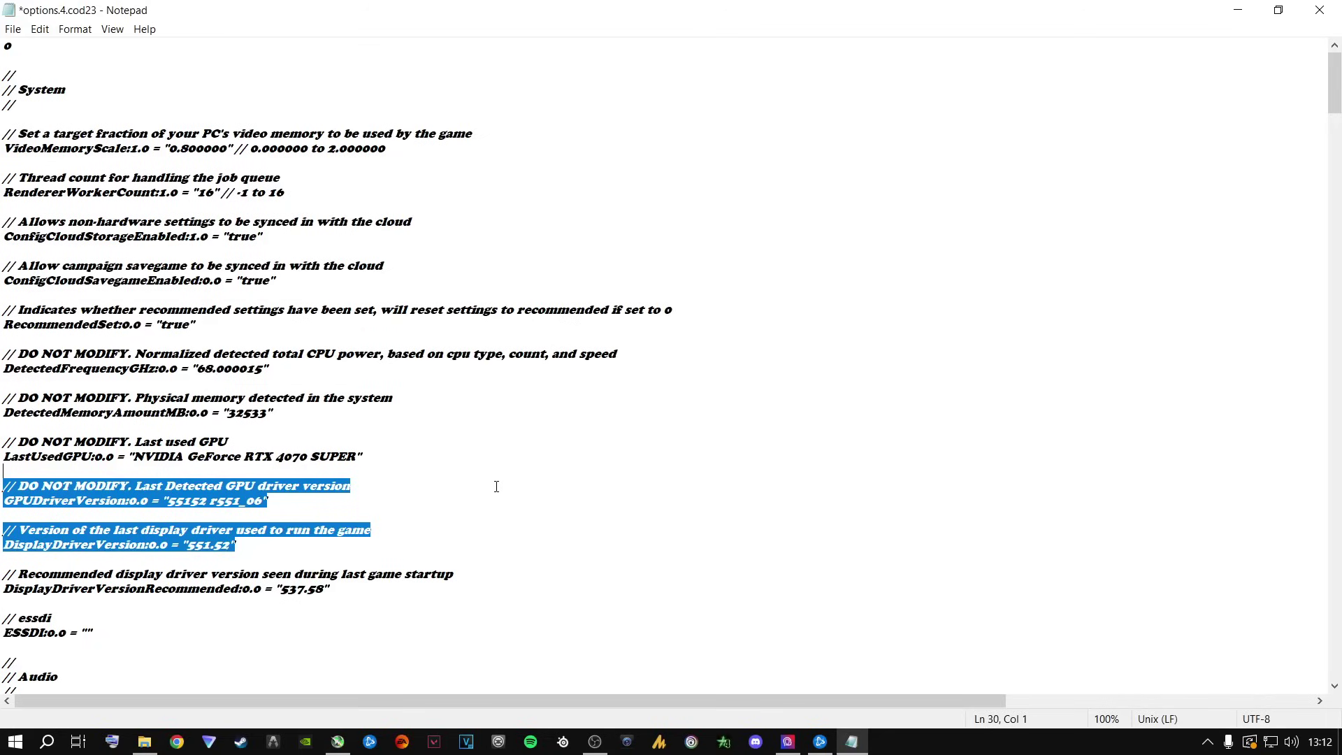
{"action": "left_click", "coordinate": [257, 557]}
{"action": "left_click_drag", "start_coordinate": [236, 545], "coordinate": [182, 545]}
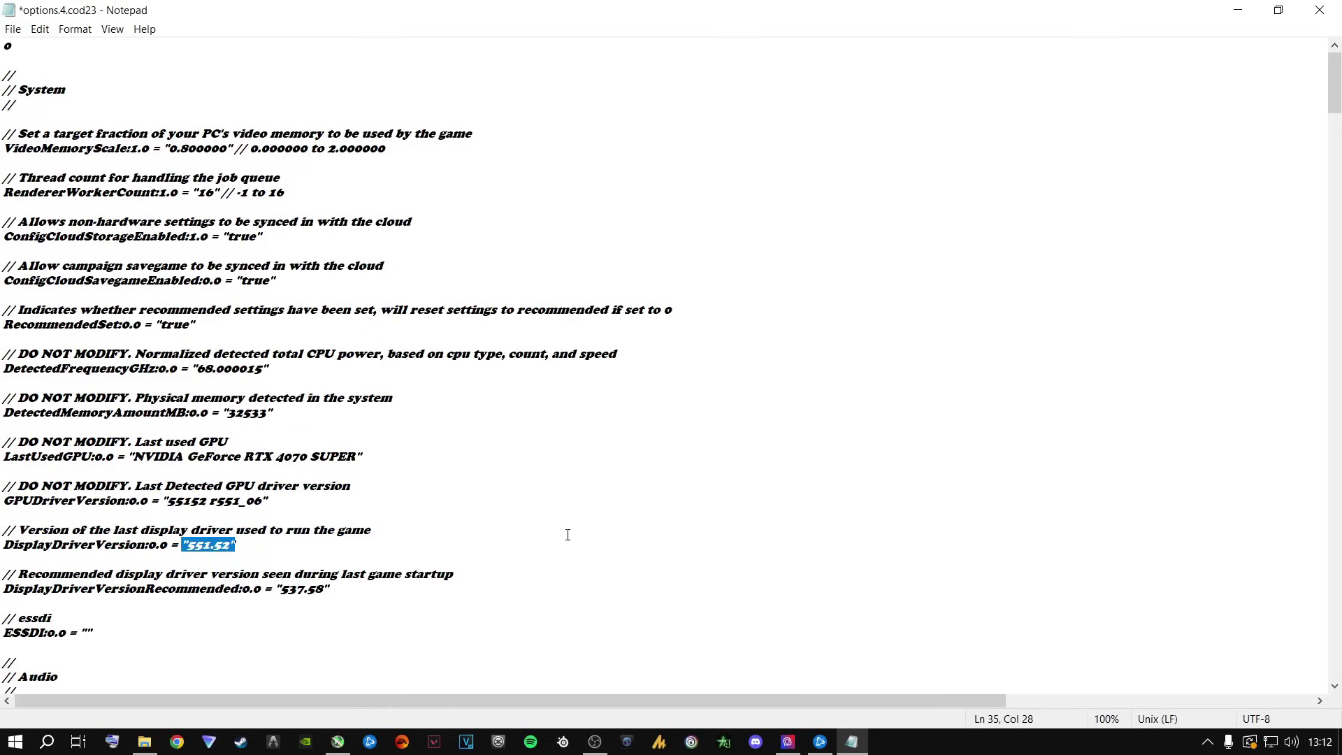
- Compare the DisplayDriverVersionRecommended value with the DisplayDriverVersion value, highlighting each of them
{"action": "left_click_drag", "start_coordinate": [332, 589], "coordinate": [275, 591]}
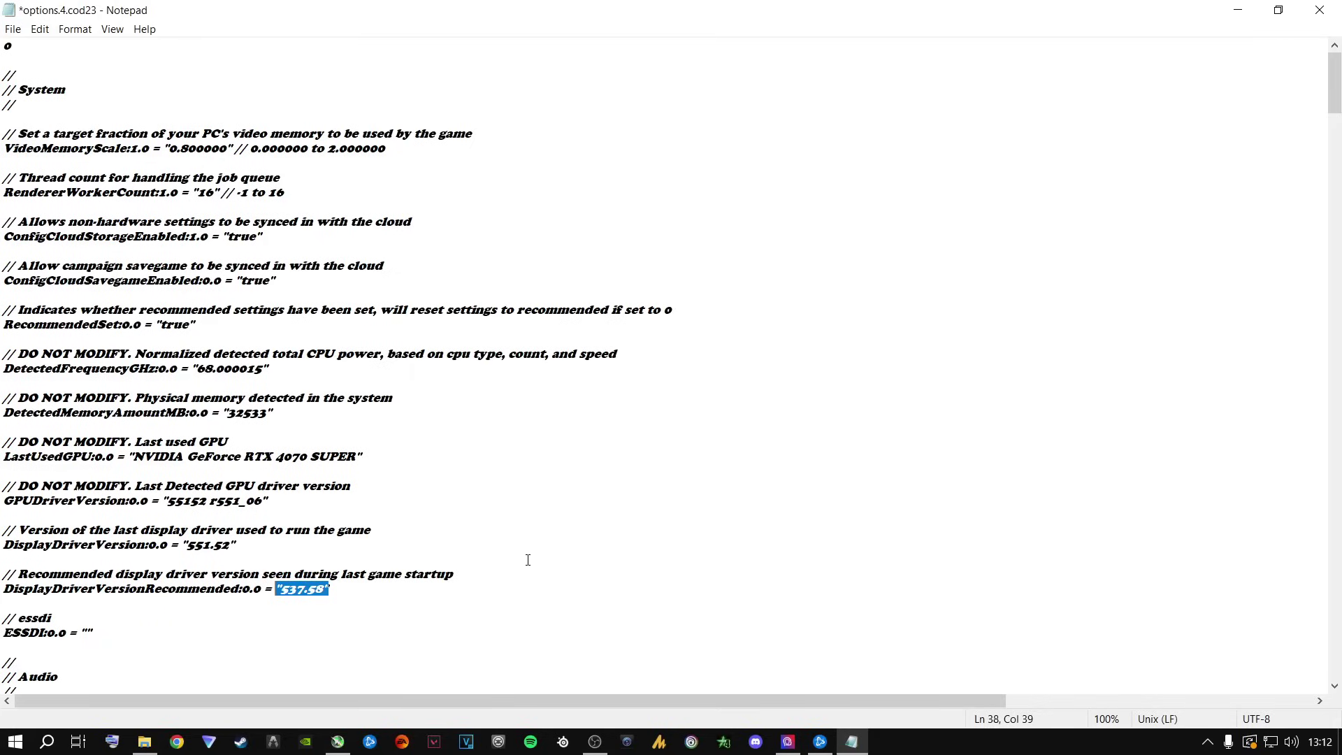
{"action": "left_click_drag", "start_coordinate": [246, 550], "coordinate": [184, 545]}
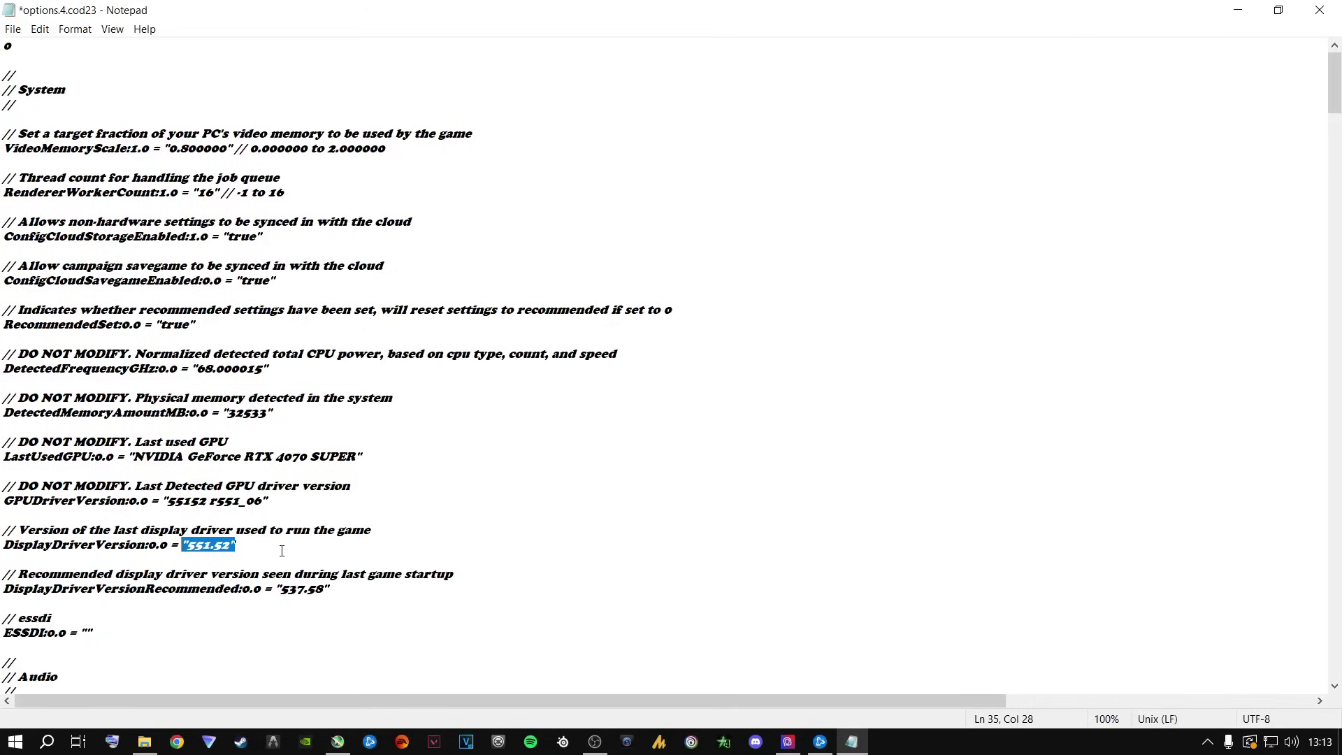
{"action": "left_click", "coordinate": [282, 551]}
{"action": "left_click_drag", "start_coordinate": [236, 547], "coordinate": [186, 548]}
{"action": "left_click", "coordinate": [275, 543]}
{"action": "left_click_drag", "start_coordinate": [232, 549], "coordinate": [187, 547]}
- Review the RendererWorkerCount and VideoMemoryScale entries by highlighting each together with its comment
{"action": "left_click_drag", "start_coordinate": [285, 192], "coordinate": [2, 178]}
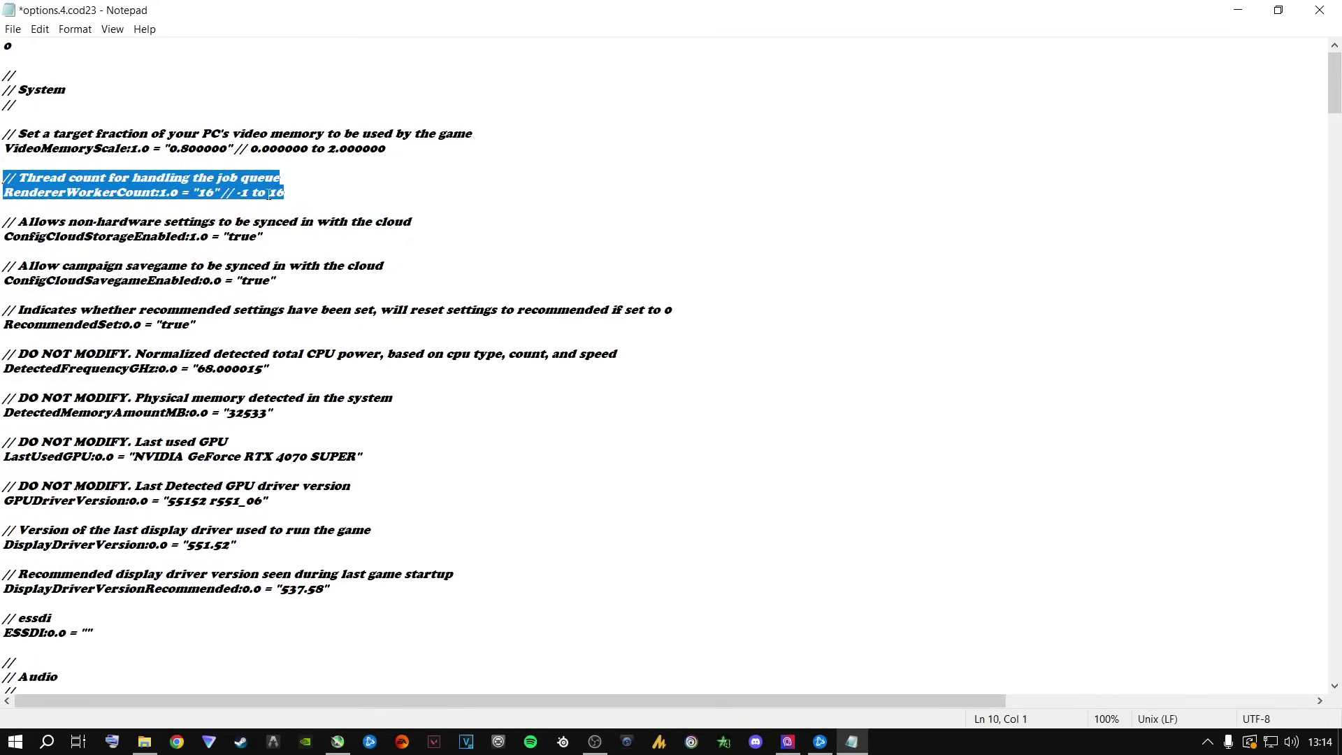
{"action": "left_click_drag", "start_coordinate": [386, 148], "coordinate": [2, 132]}
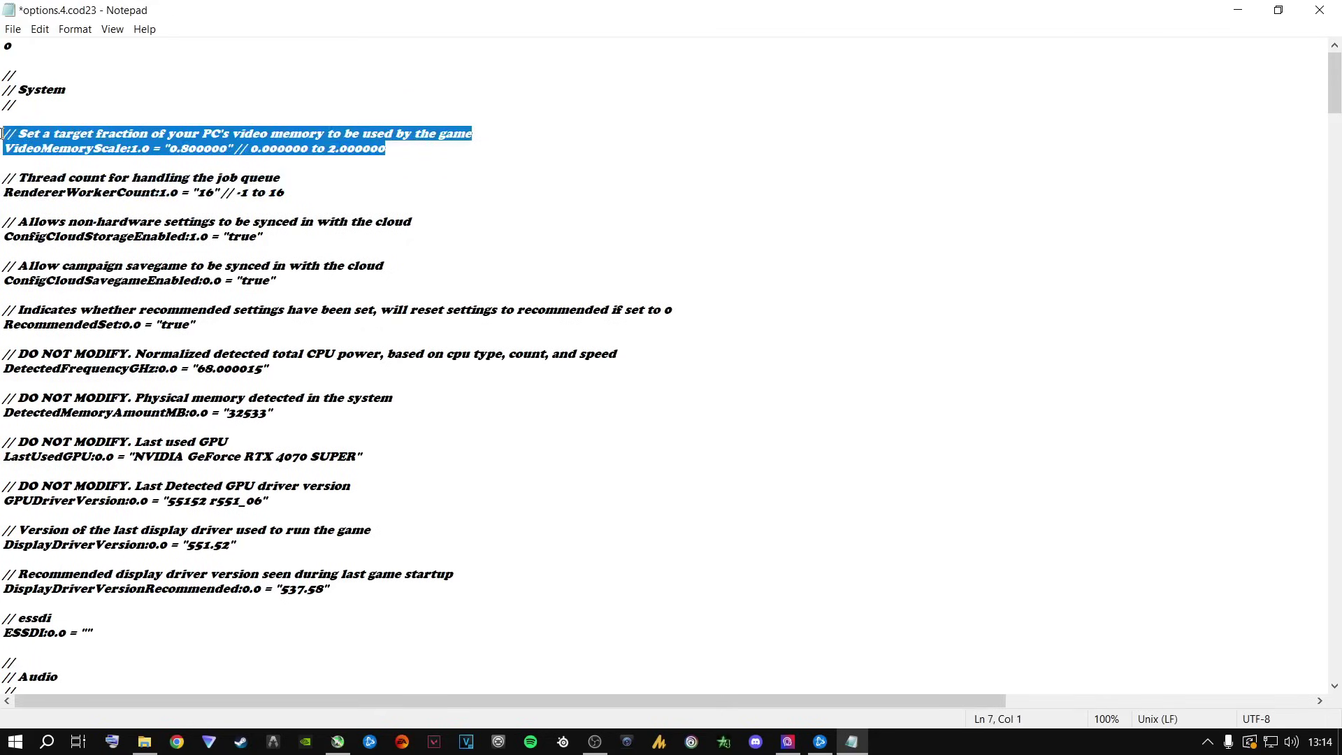
{"action": "left_click", "coordinate": [449, 170]}
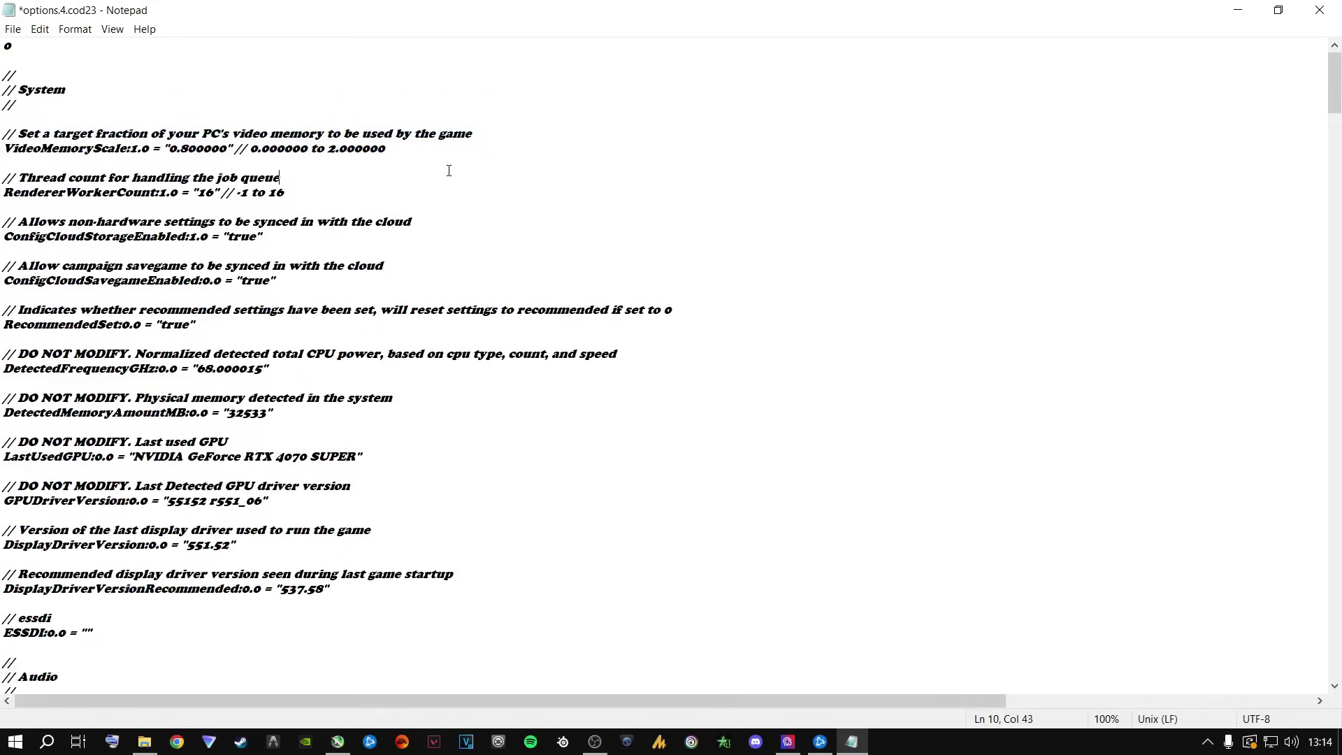
- Save the edited options.4.cod23 file and close it along with the players folder
{"action": "left_click", "coordinate": [13, 29]}
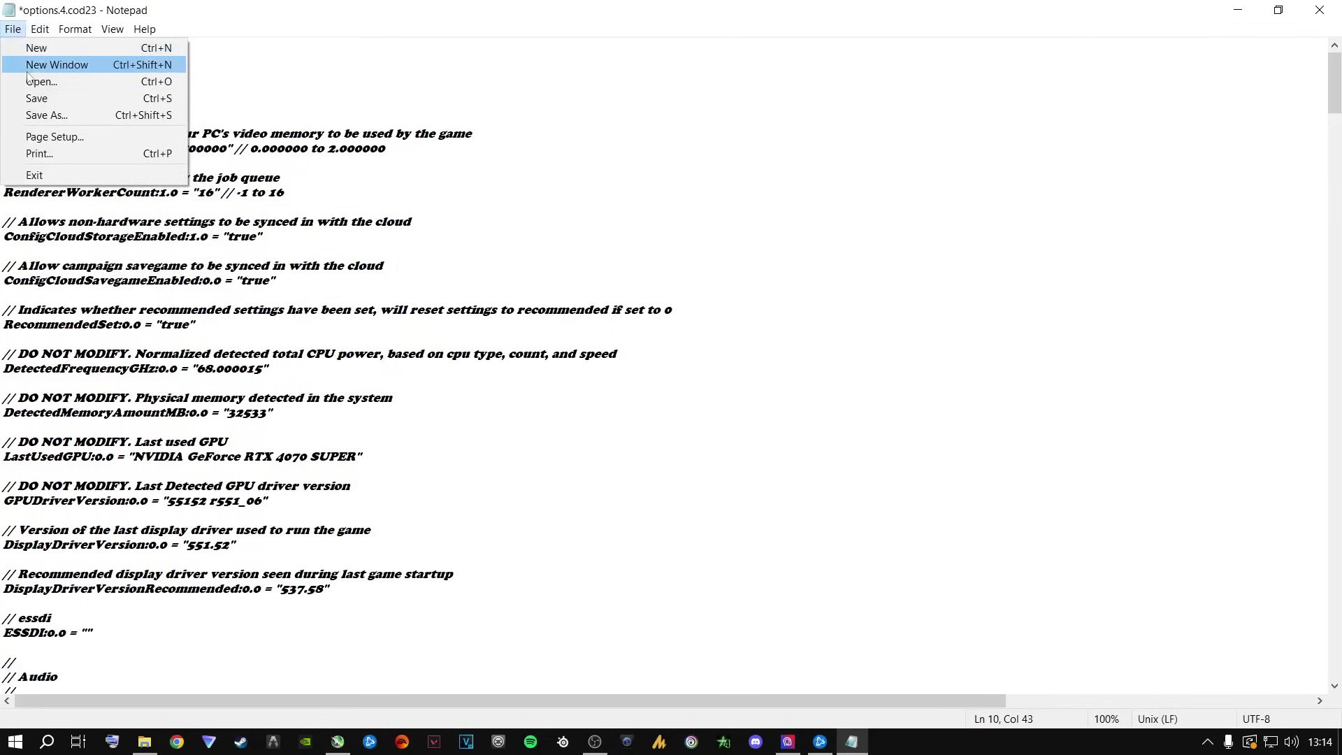
{"action": "left_click", "coordinate": [35, 98]}
{"action": "left_click", "coordinate": [1328, 7]}
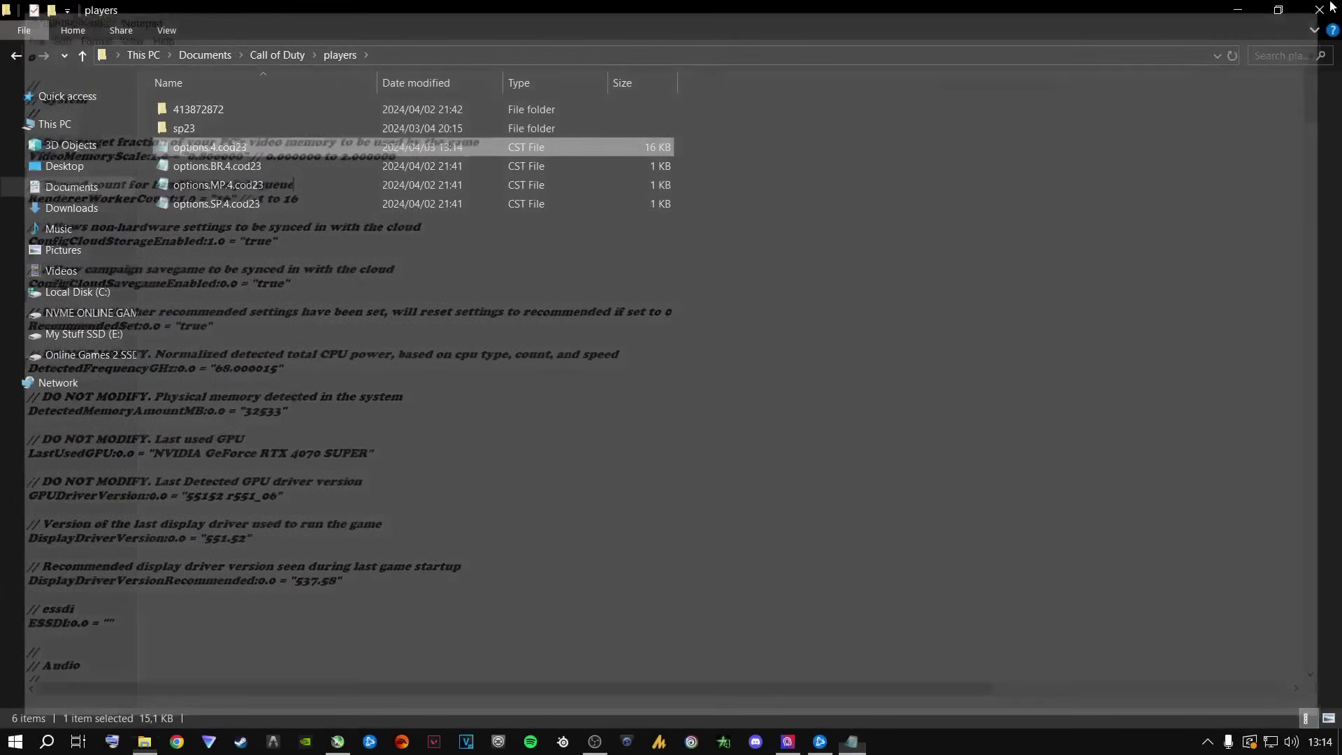
{"action": "left_click", "coordinate": [1328, 7]}
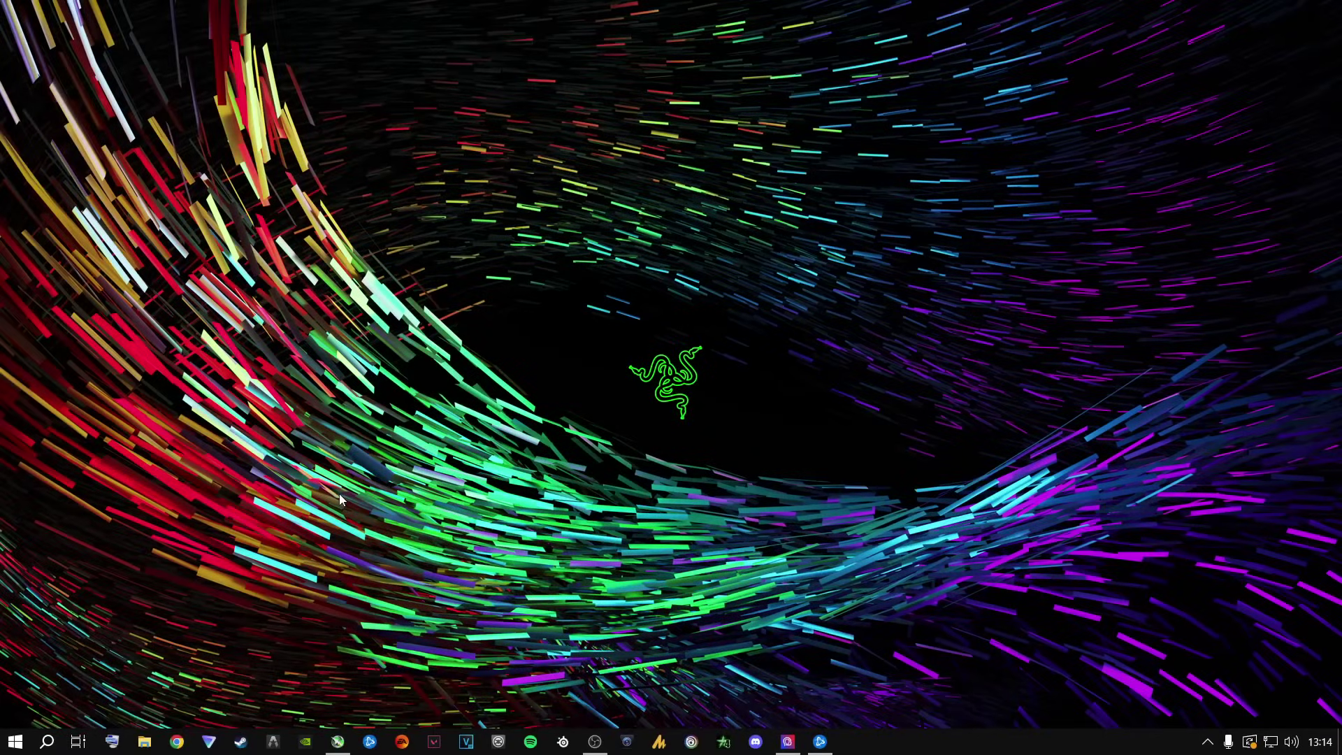
- Open the Windows Temp folder with the Run command temp and delete all its contents, granting administrator permission
{"action": "key", "text": "super+r"}
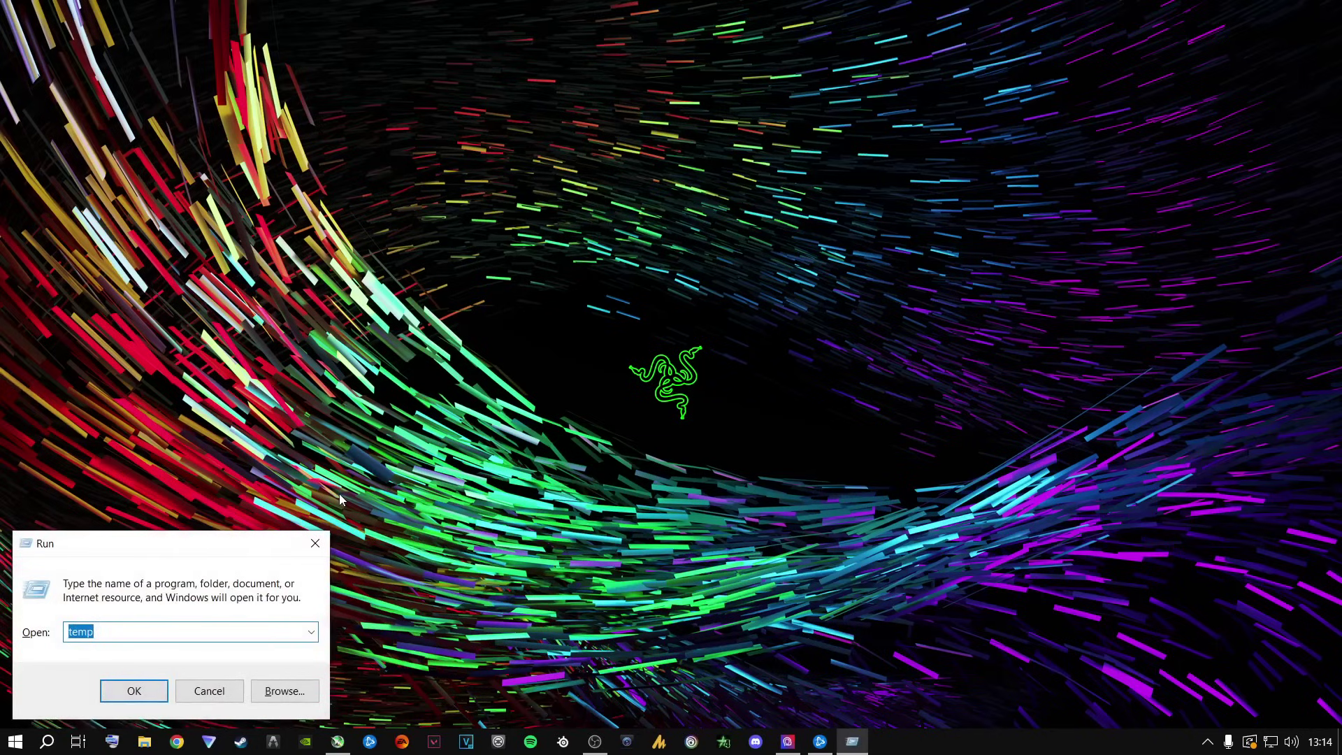
{"action": "type", "text": "temp"}
{"action": "key", "text": "Return"}
{"action": "left_click", "coordinate": [284, 115]}
{"action": "key", "text": "ctrl+a"}
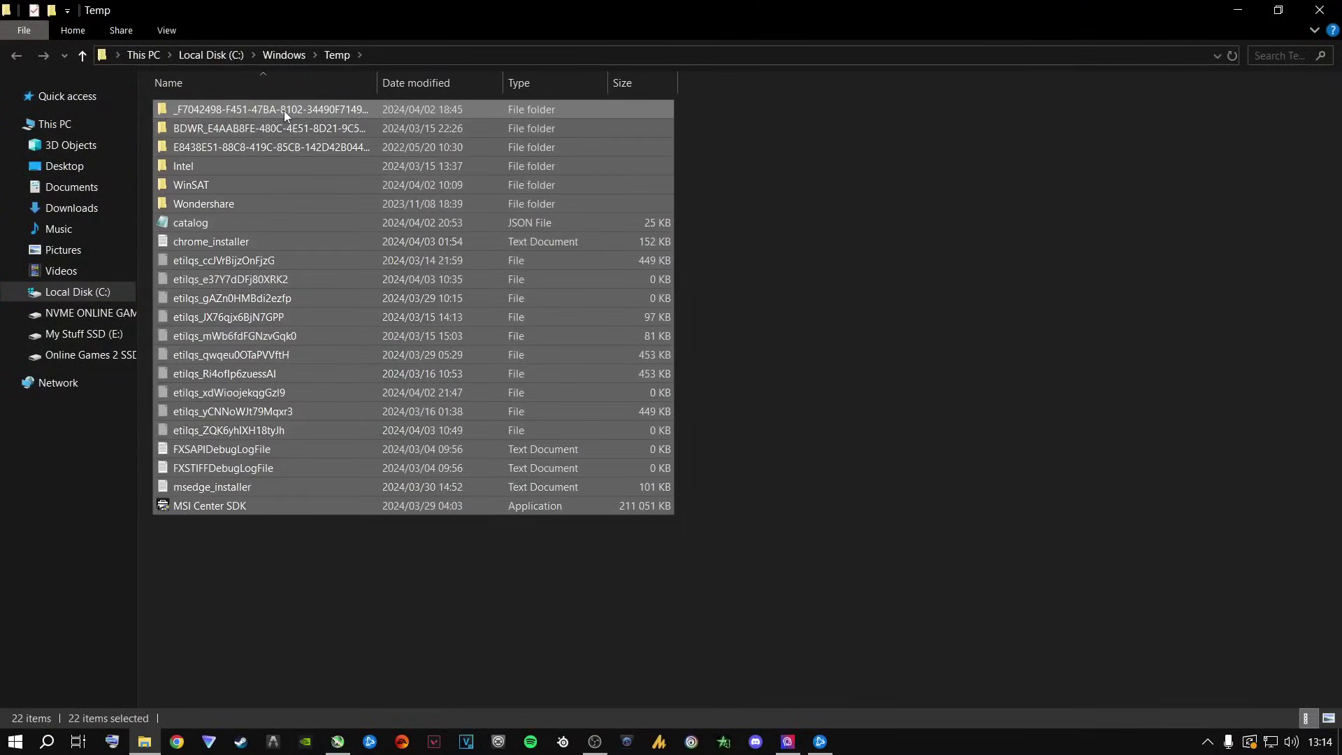
{"action": "key", "text": "Delete"}
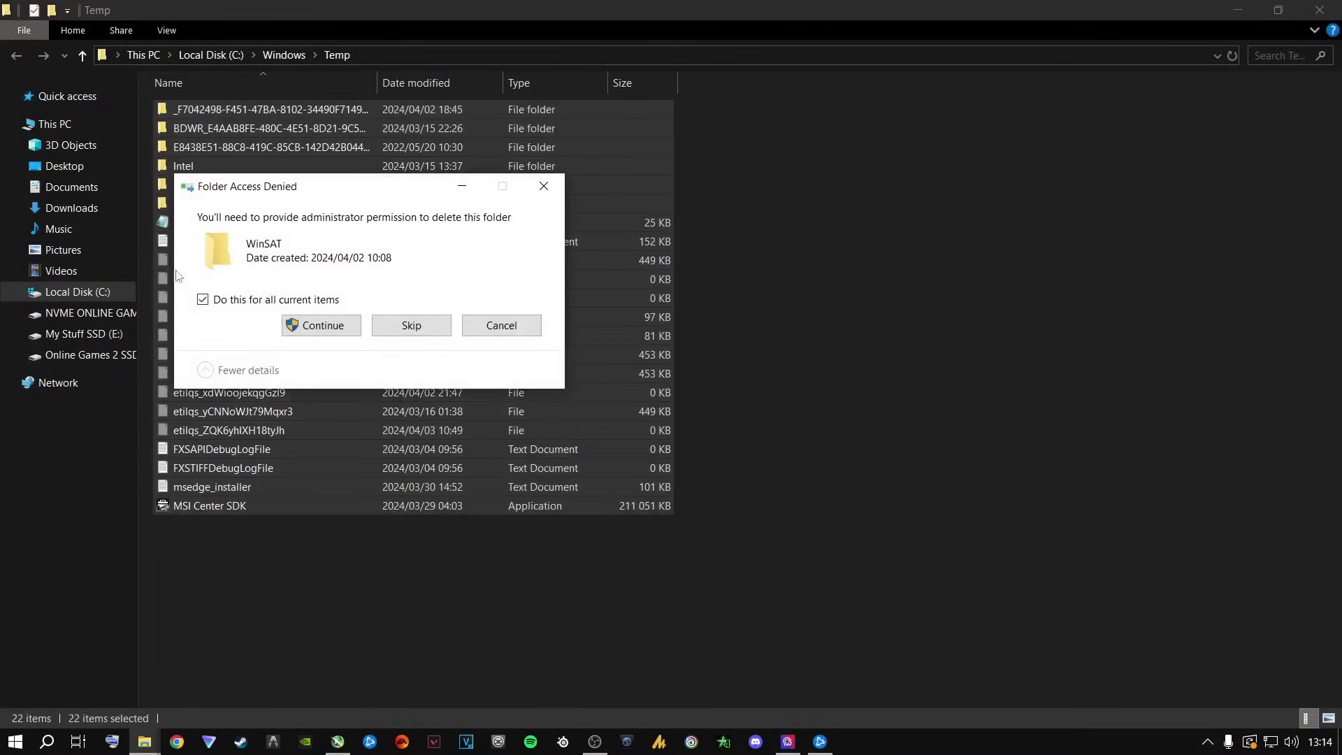
{"action": "left_click", "coordinate": [333, 324]}
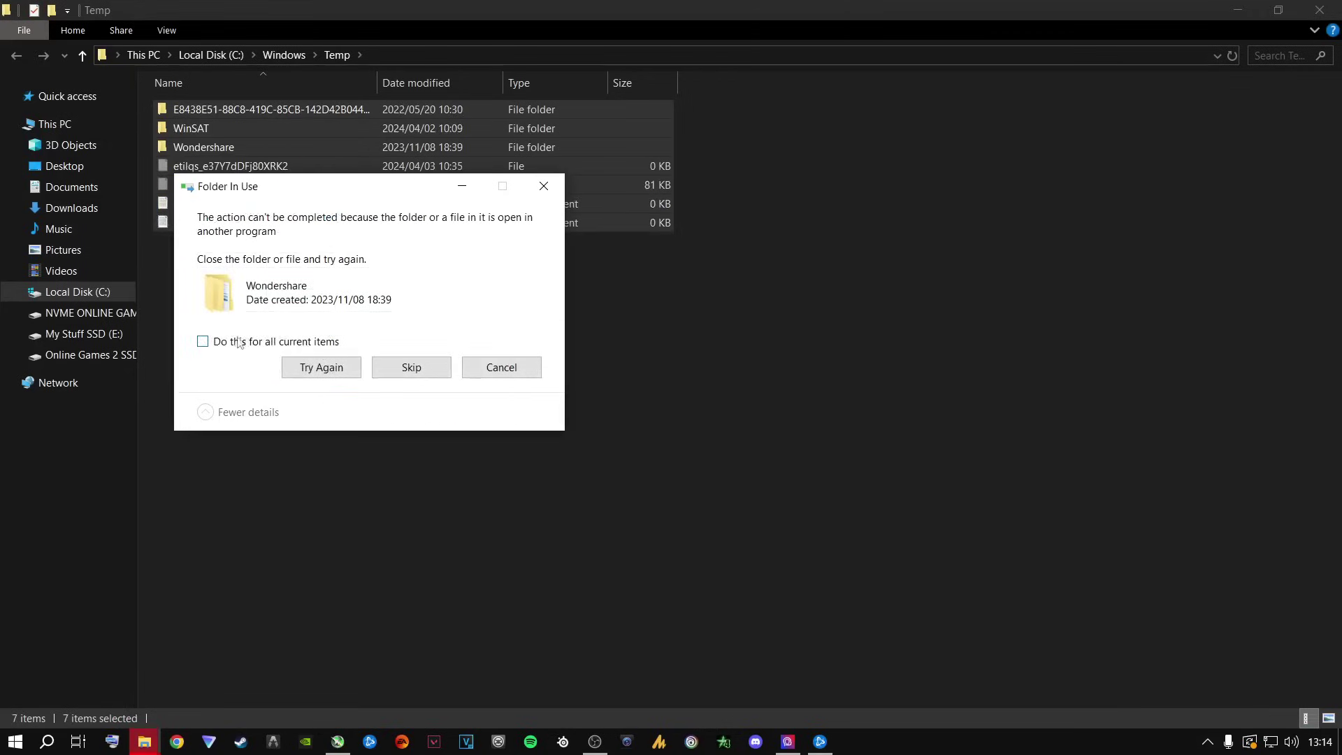
- Retry and skip the in-use items for all files, cancel the protected folder's deletion, and close the Windows Temp folder
{"action": "left_click", "coordinate": [323, 370]}
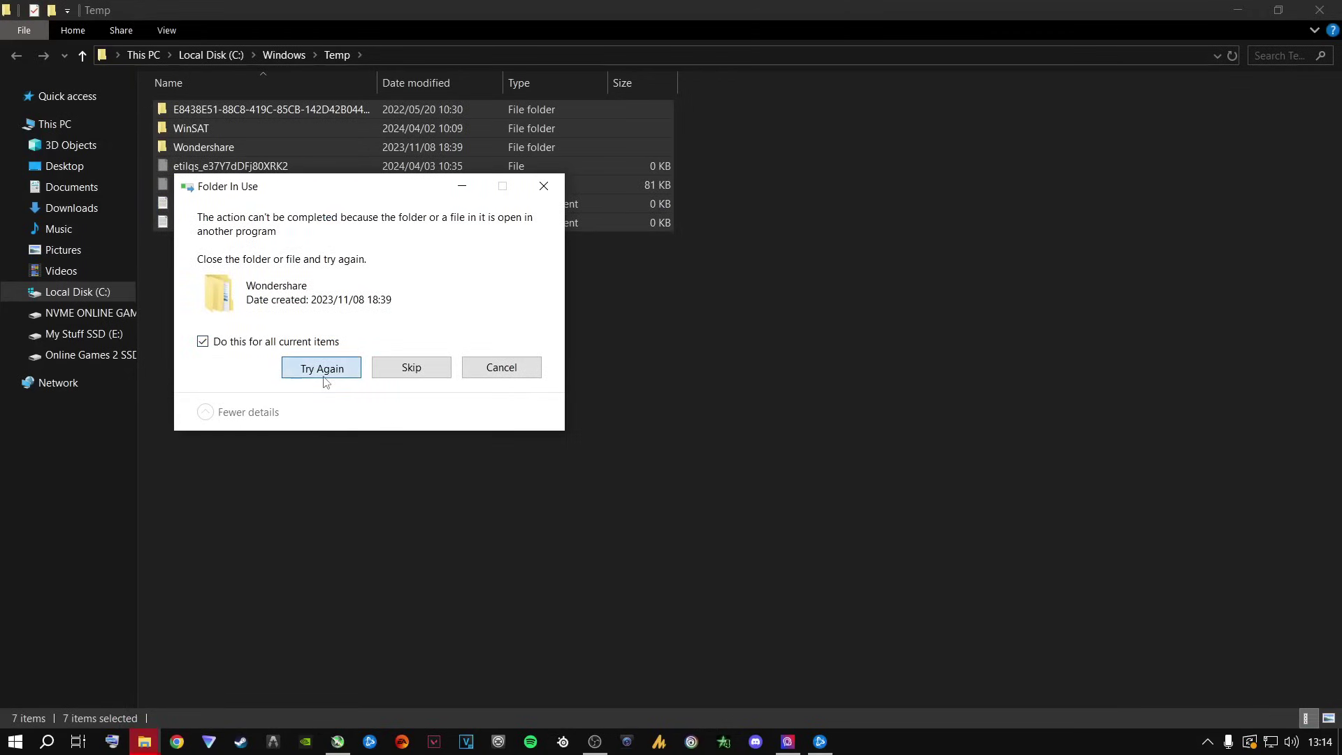
{"action": "left_click", "coordinate": [220, 342]}
{"action": "left_click", "coordinate": [422, 369]}
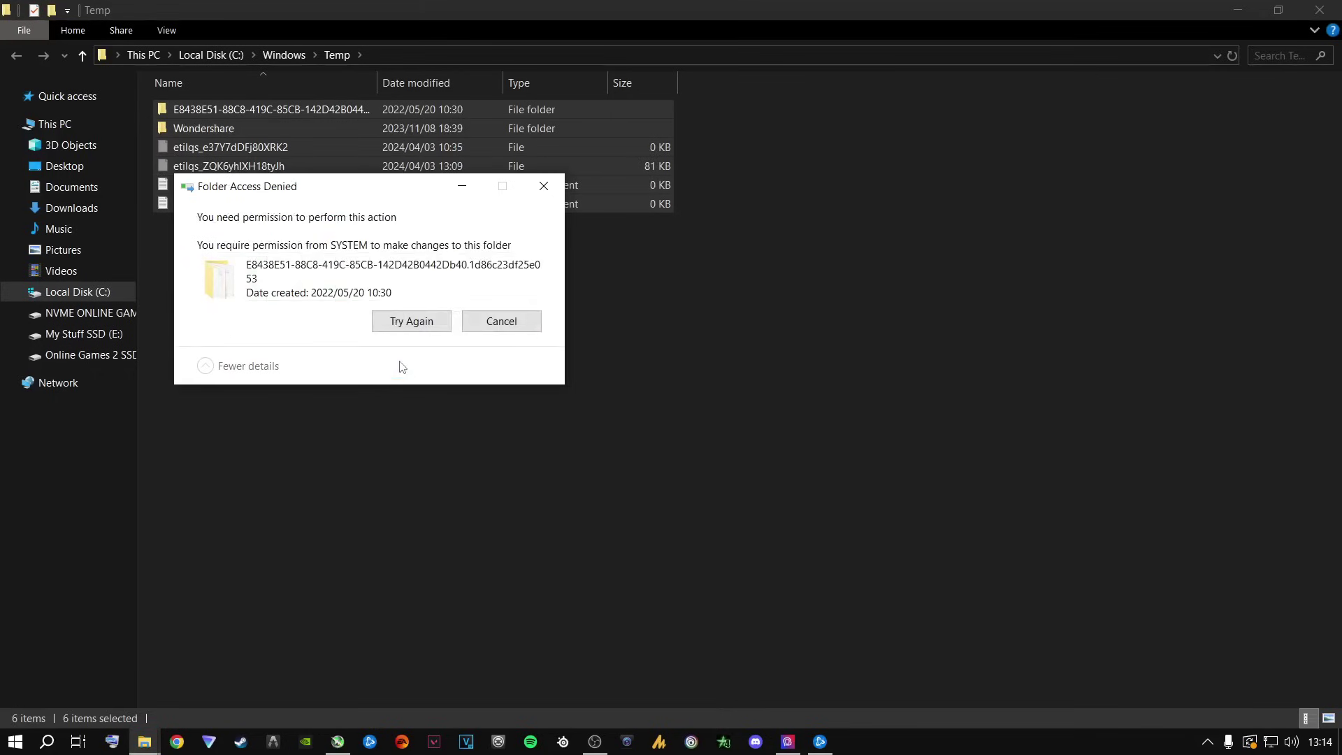
{"action": "left_click", "coordinate": [503, 323]}
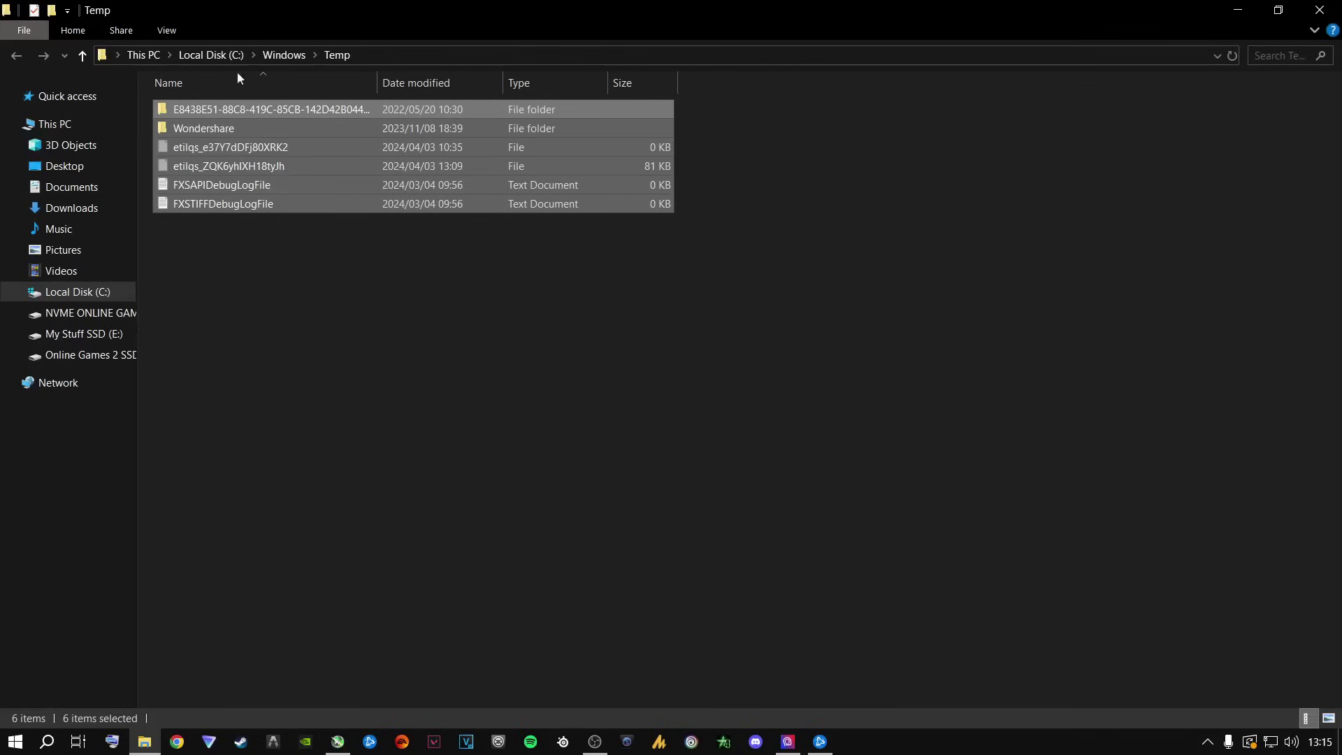
{"action": "left_click", "coordinate": [470, 322]}
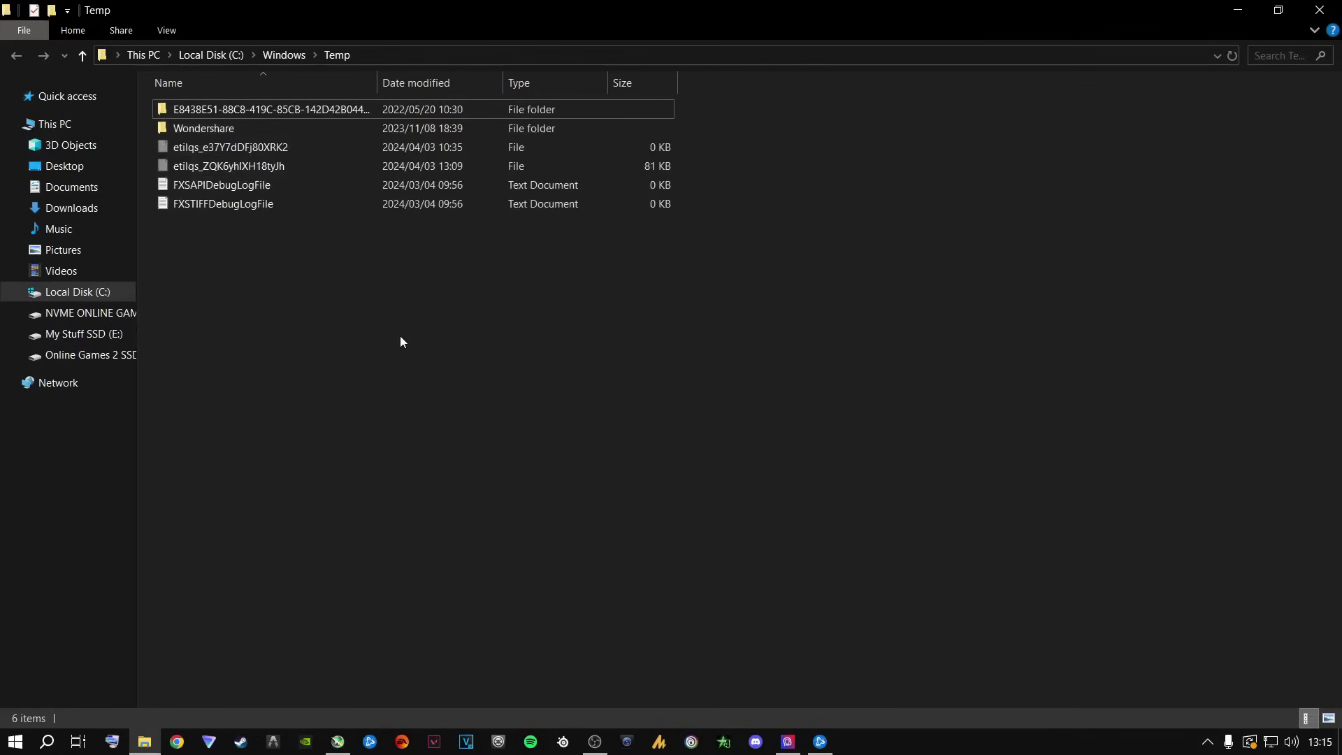
{"action": "left_click", "coordinate": [1319, 10]}
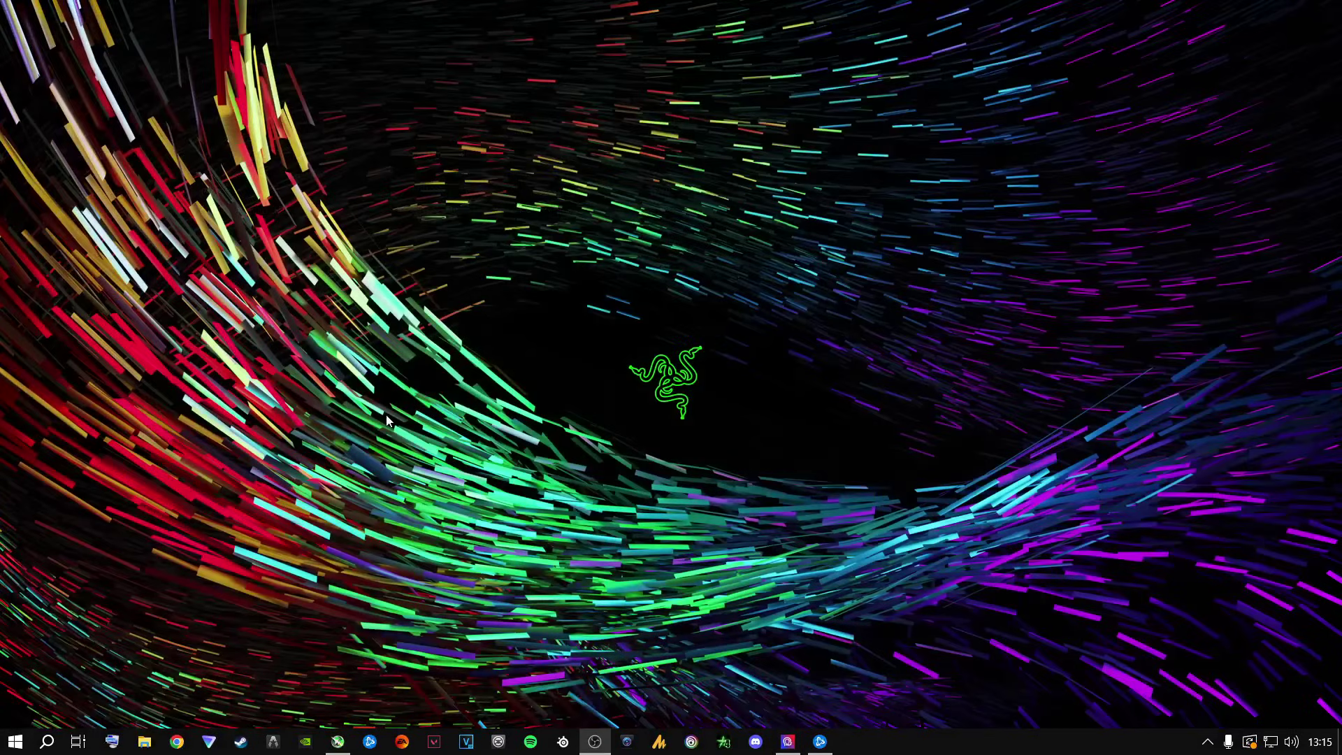
- Open the user's local Temp folder with the Run command %temp% and delete all its contents
{"action": "key", "text": "super+r"}
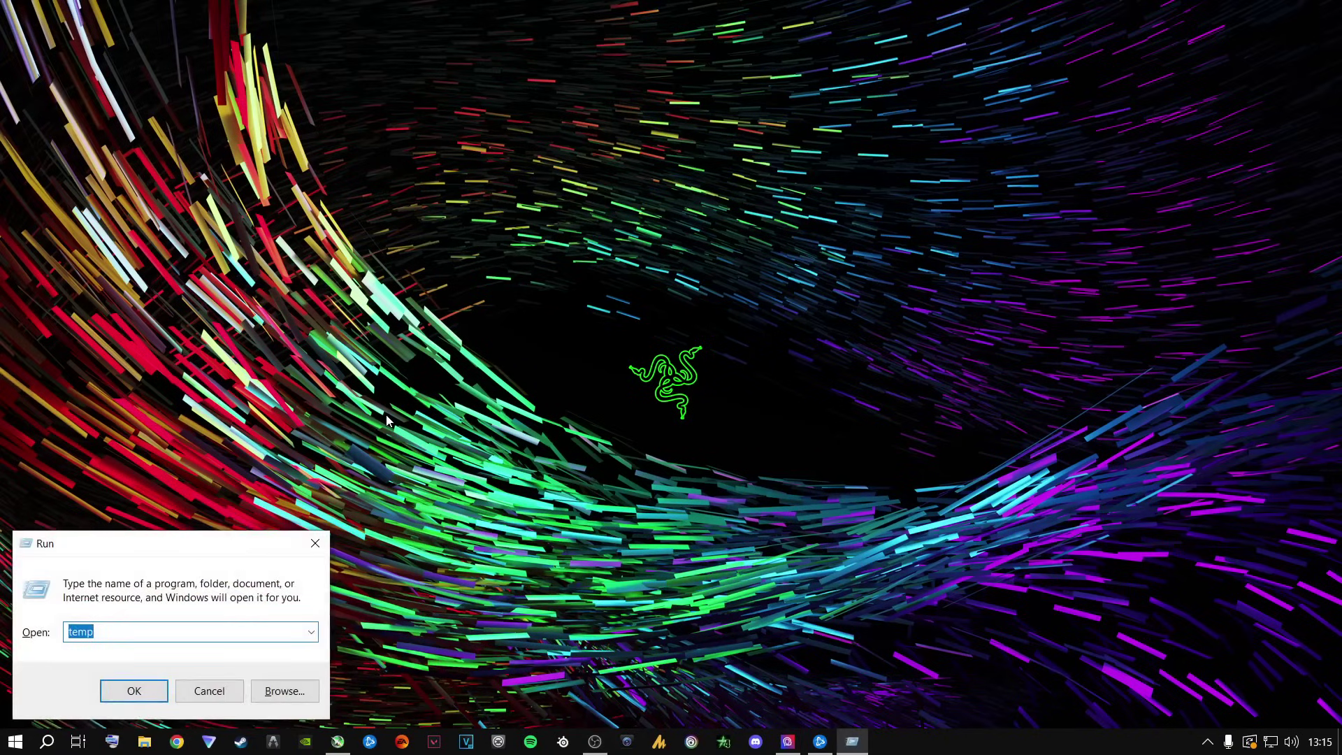
{"action": "type", "text": "temp"}
{"action": "type", "text": "%"}
{"action": "type", "text": "%"}
{"action": "key", "text": "Return"}
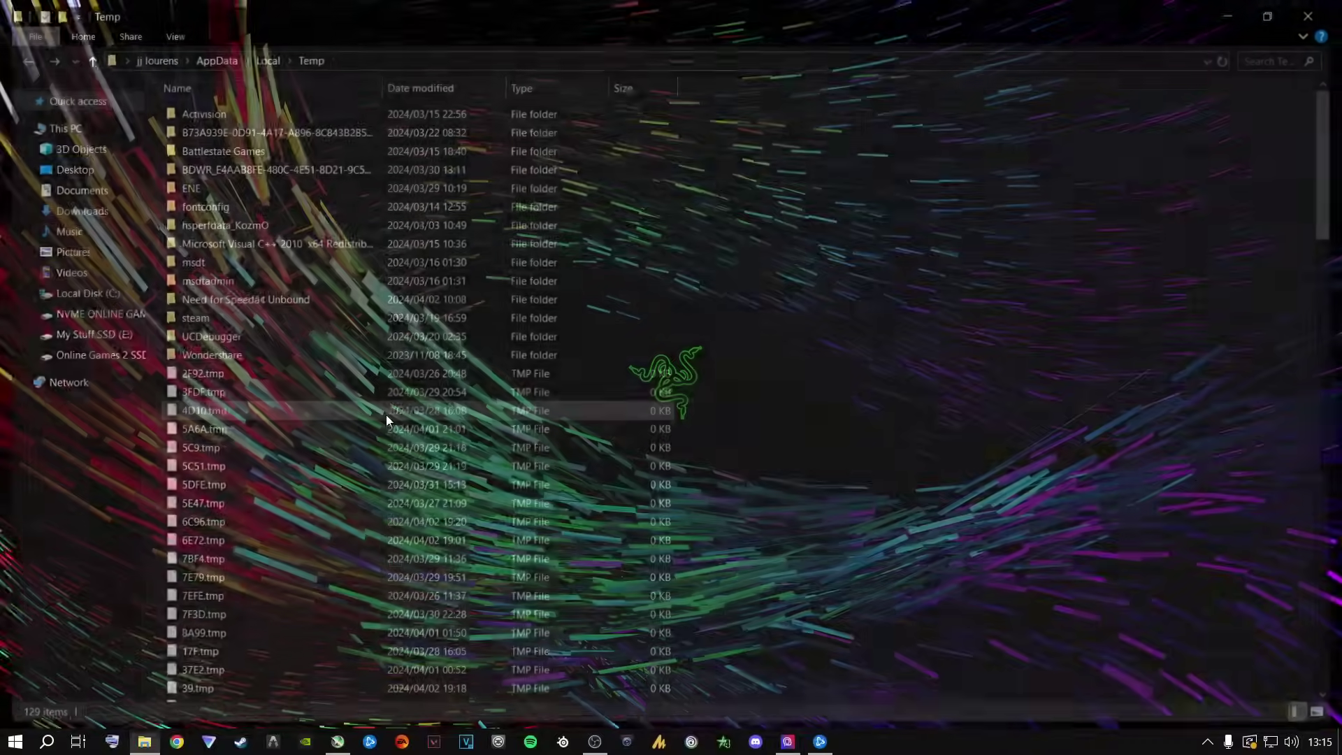
{"action": "left_click", "coordinate": [211, 110]}
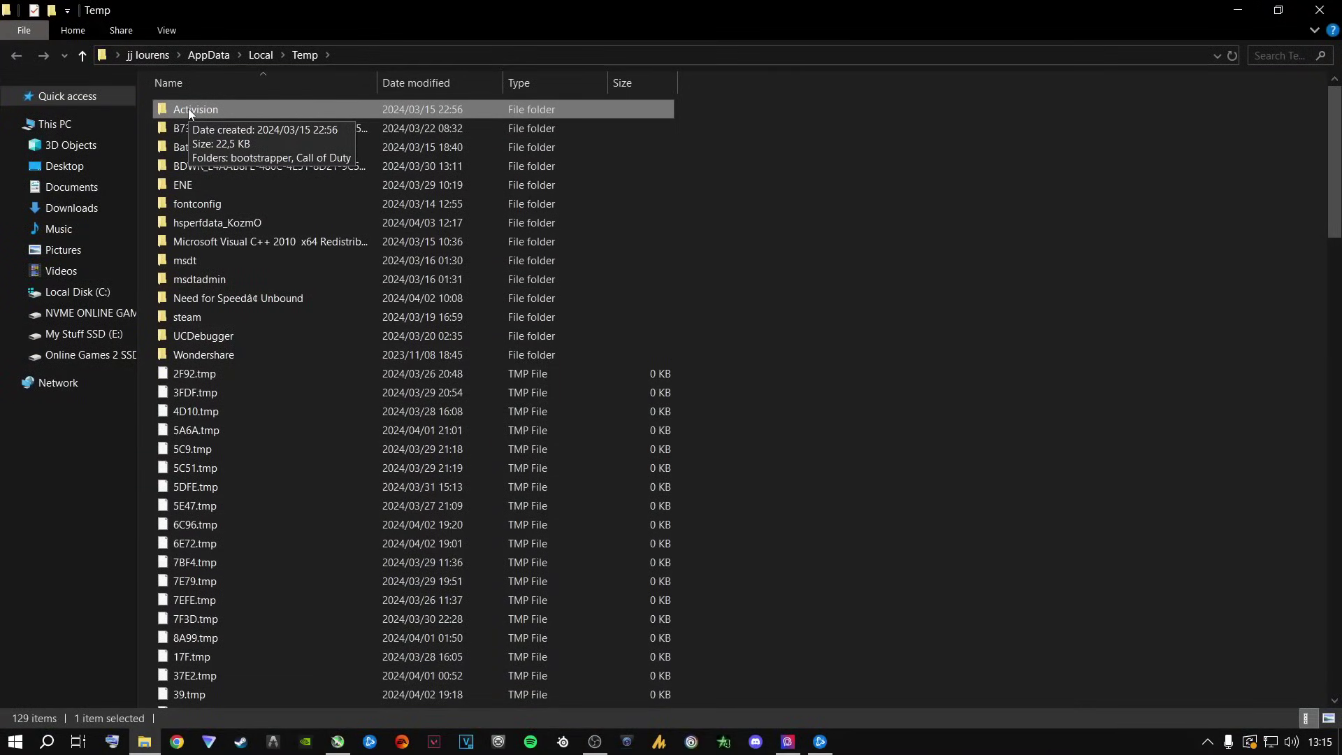
{"action": "key", "text": "ctrl+a"}
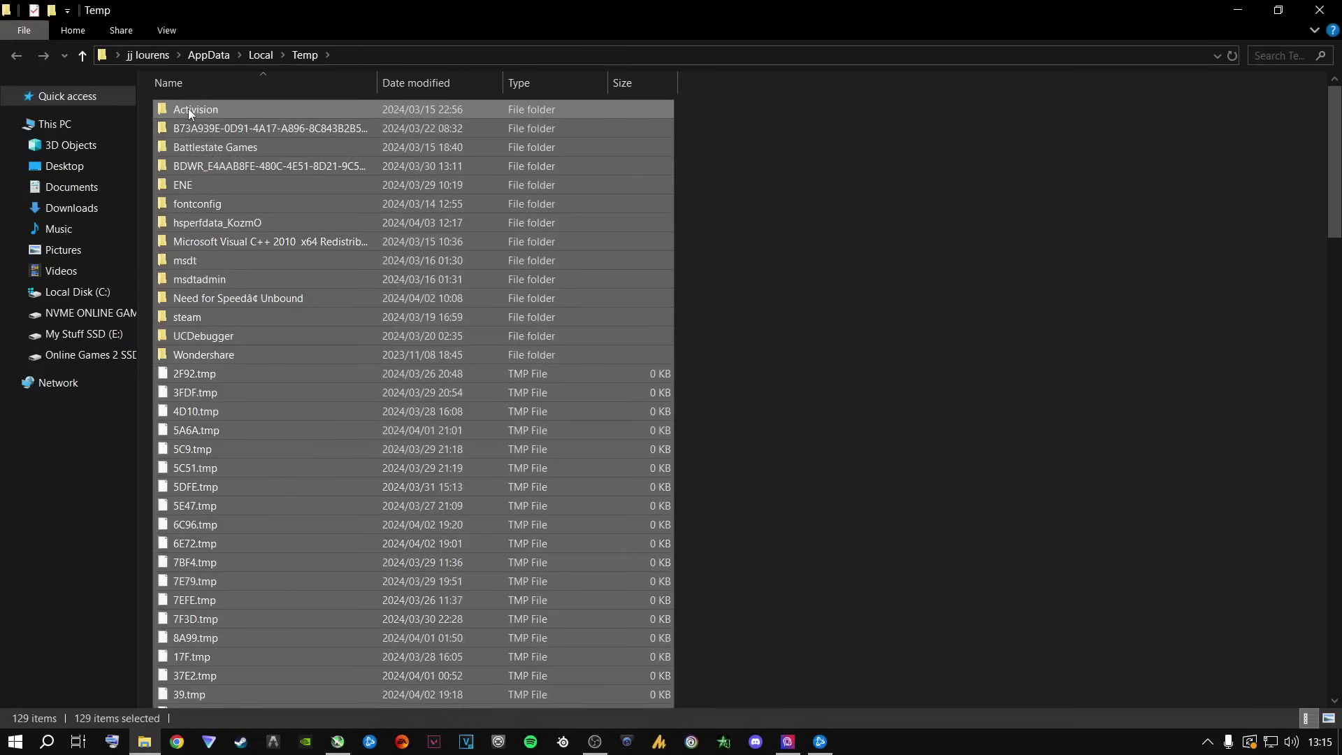
{"action": "key", "text": "Delete"}
{"action": "left_click", "coordinate": [629, 325]}
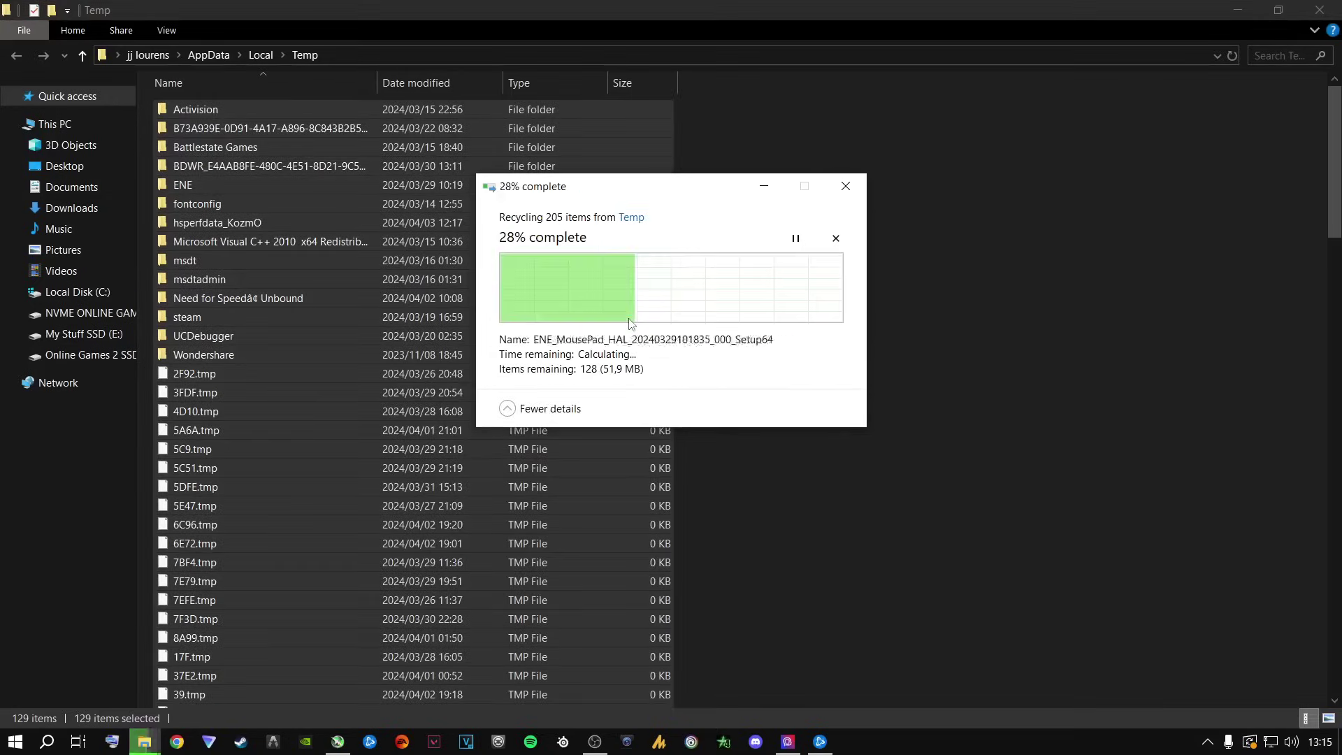
- Retry deleting the in-use items in the local Temp folder, skip the locked ones, and close the folder
{"action": "left_click", "coordinate": [541, 343]}
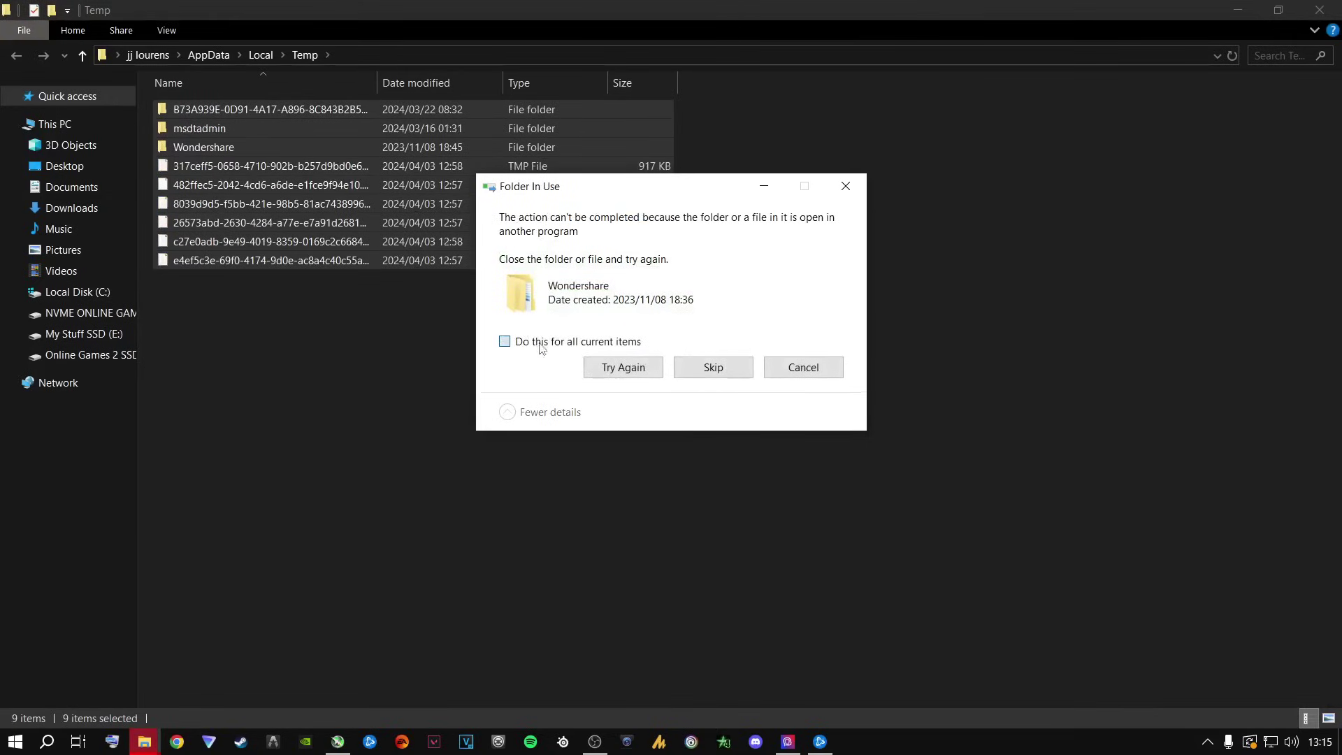
{"action": "left_click", "coordinate": [623, 366]}
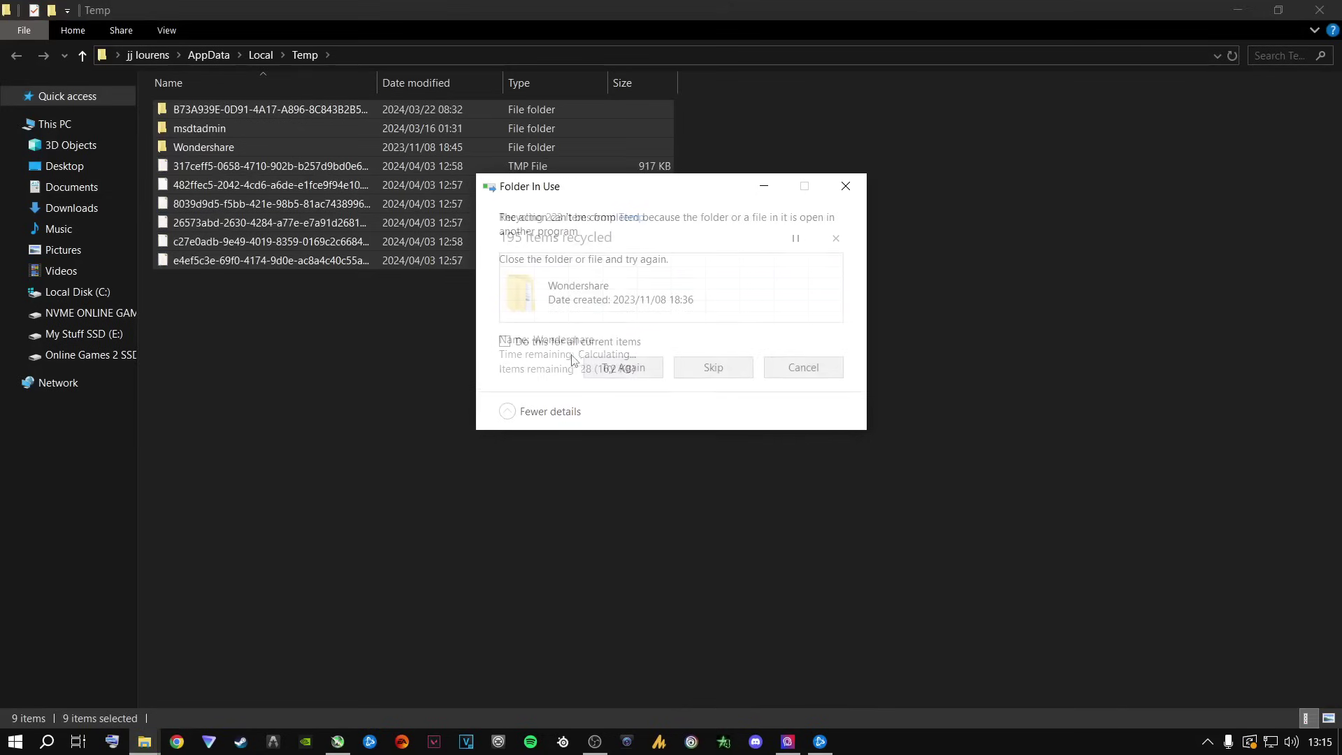
{"action": "left_click", "coordinate": [530, 345]}
{"action": "left_click", "coordinate": [713, 367]}
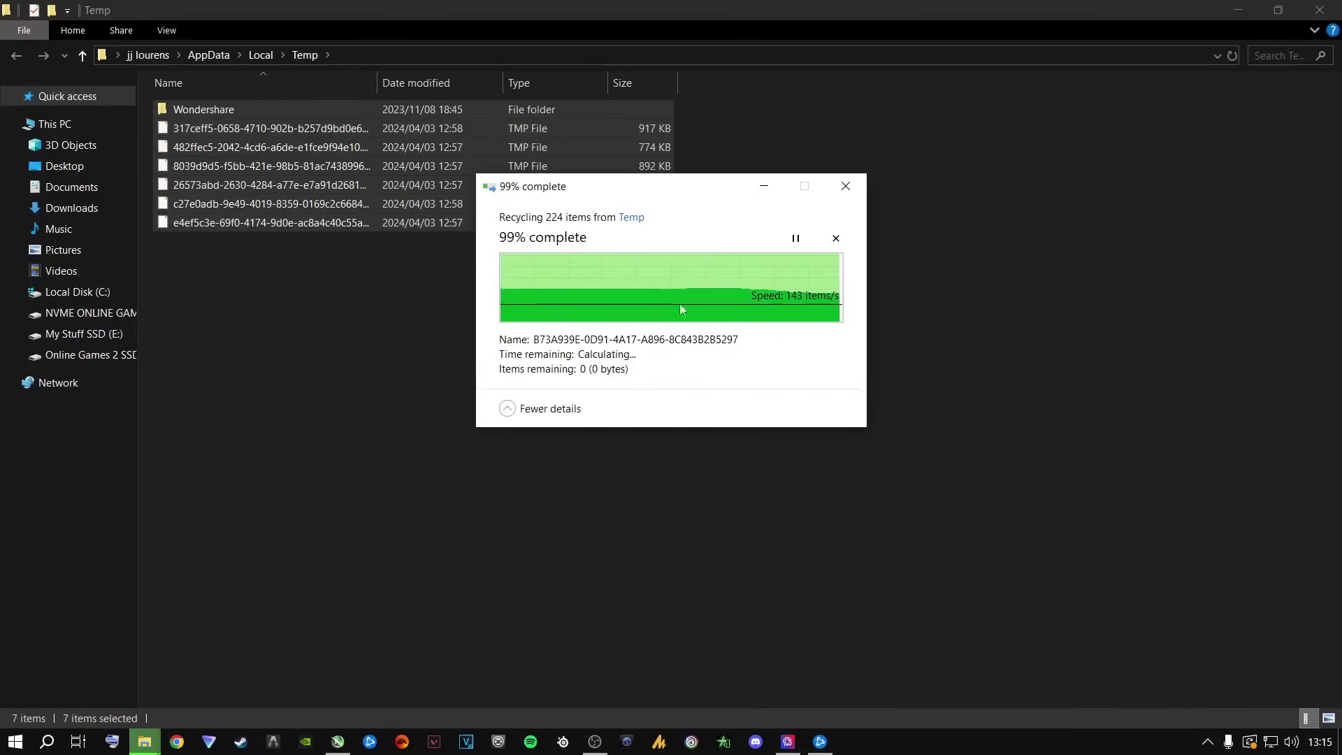
{"action": "key", "text": "alt+F4"}
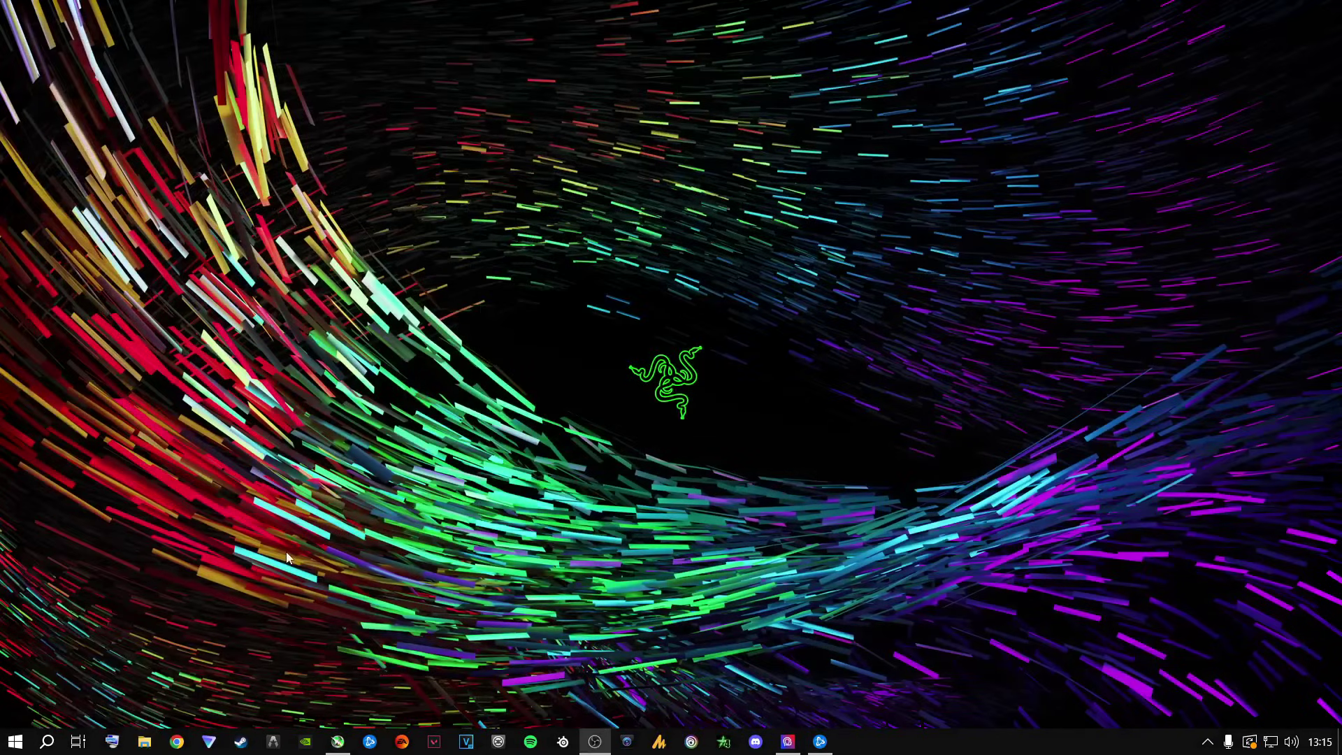
- Open the Windows Prefetch folder with the Run command prefetch and delete all its files
{"action": "key", "text": "super+r"}
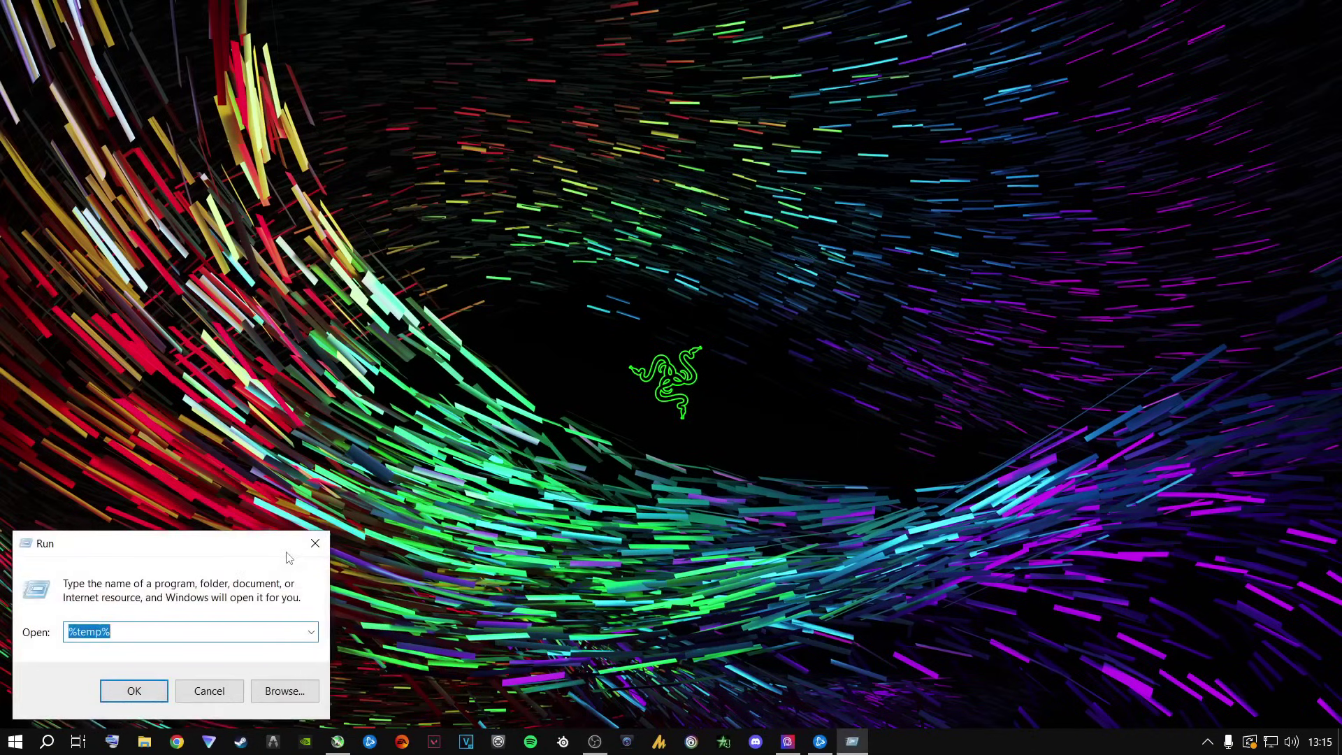
{"action": "key", "text": "BackSpace"}
{"action": "type", "text": "prefetch"}
{"action": "key", "text": "Return"}
{"action": "left_click", "coordinate": [695, 405]}
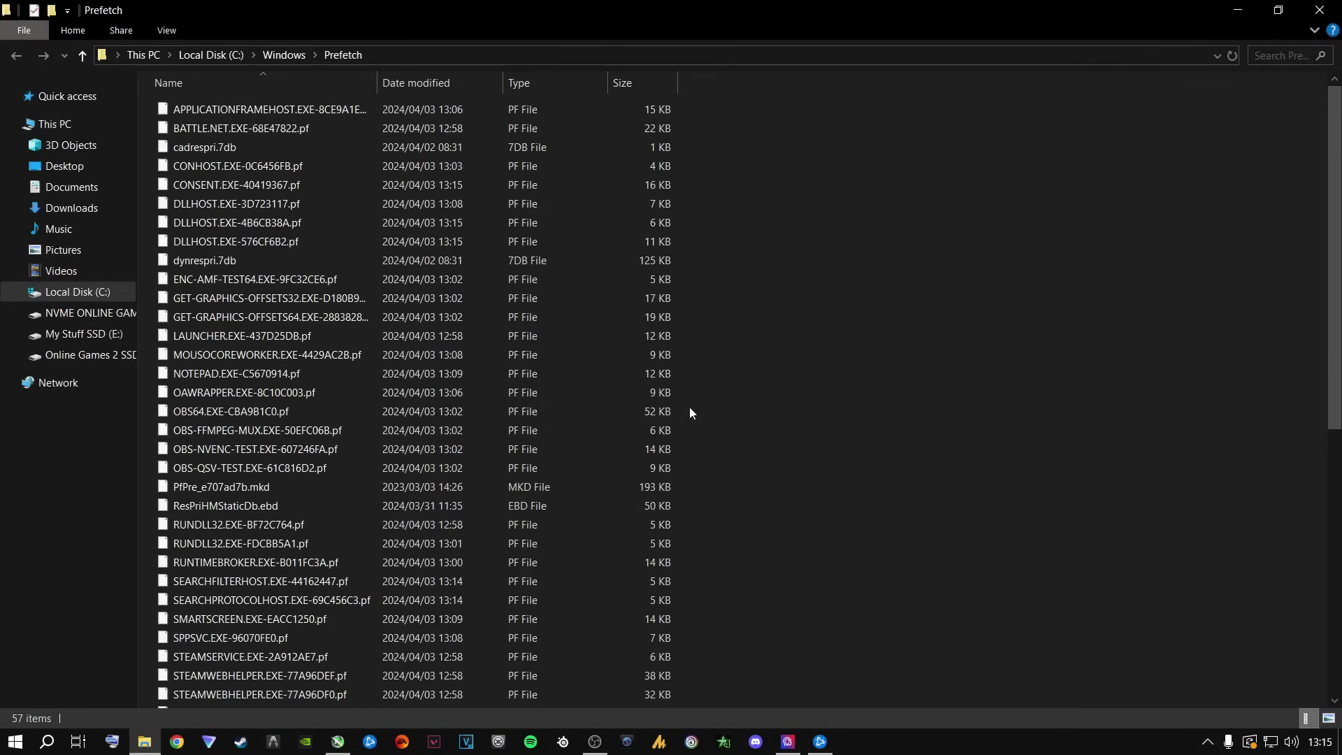
{"action": "left_click", "coordinate": [246, 109]}
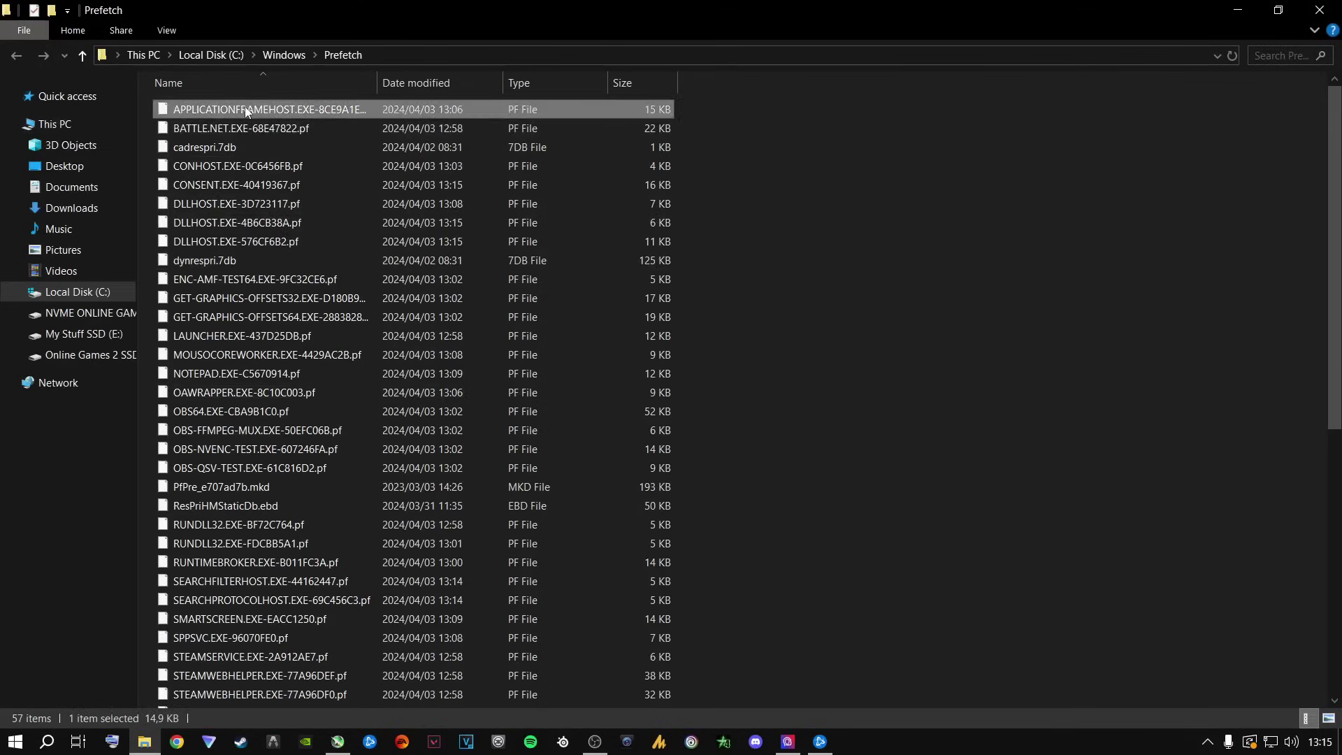
{"action": "key", "text": "ctrl+a"}
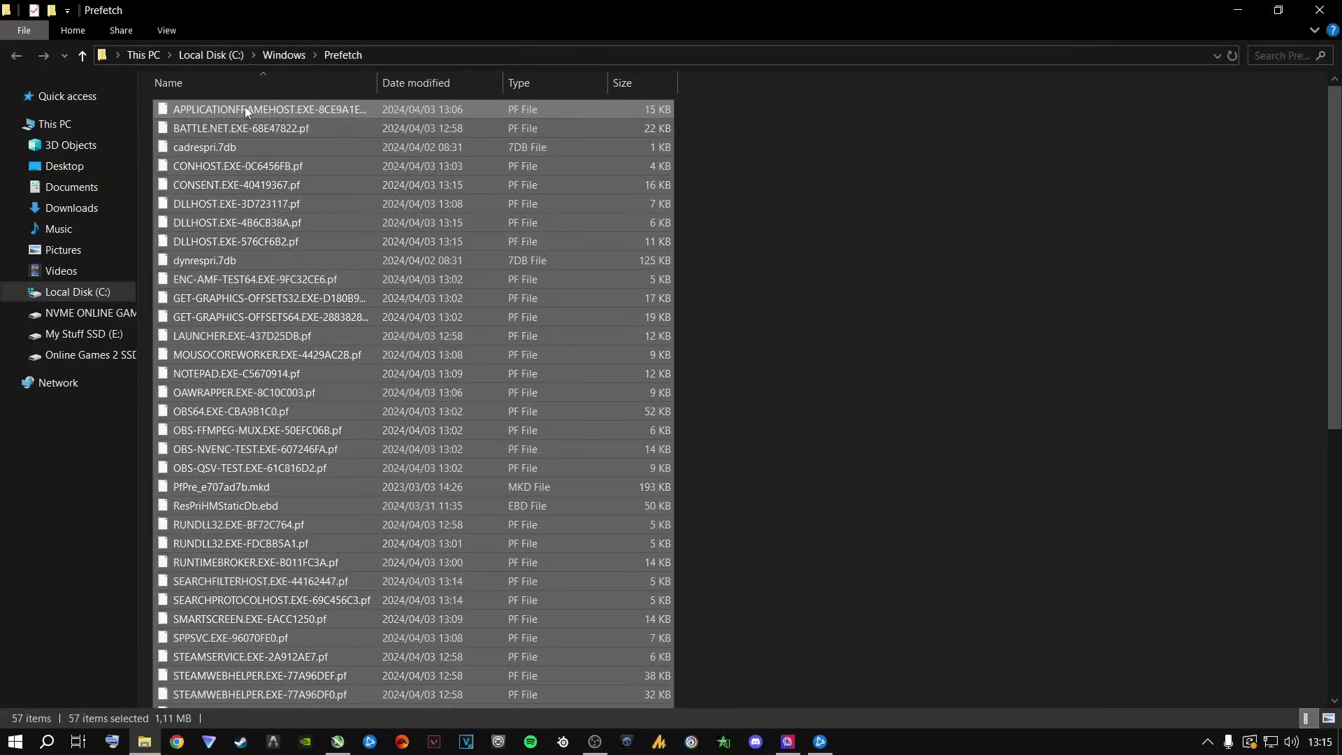
{"action": "key", "text": "Delete"}
- Retry deleting the in-use Prefetch files, skip the locked ones, and close the Prefetch folder
{"action": "left_click", "coordinate": [521, 338]}
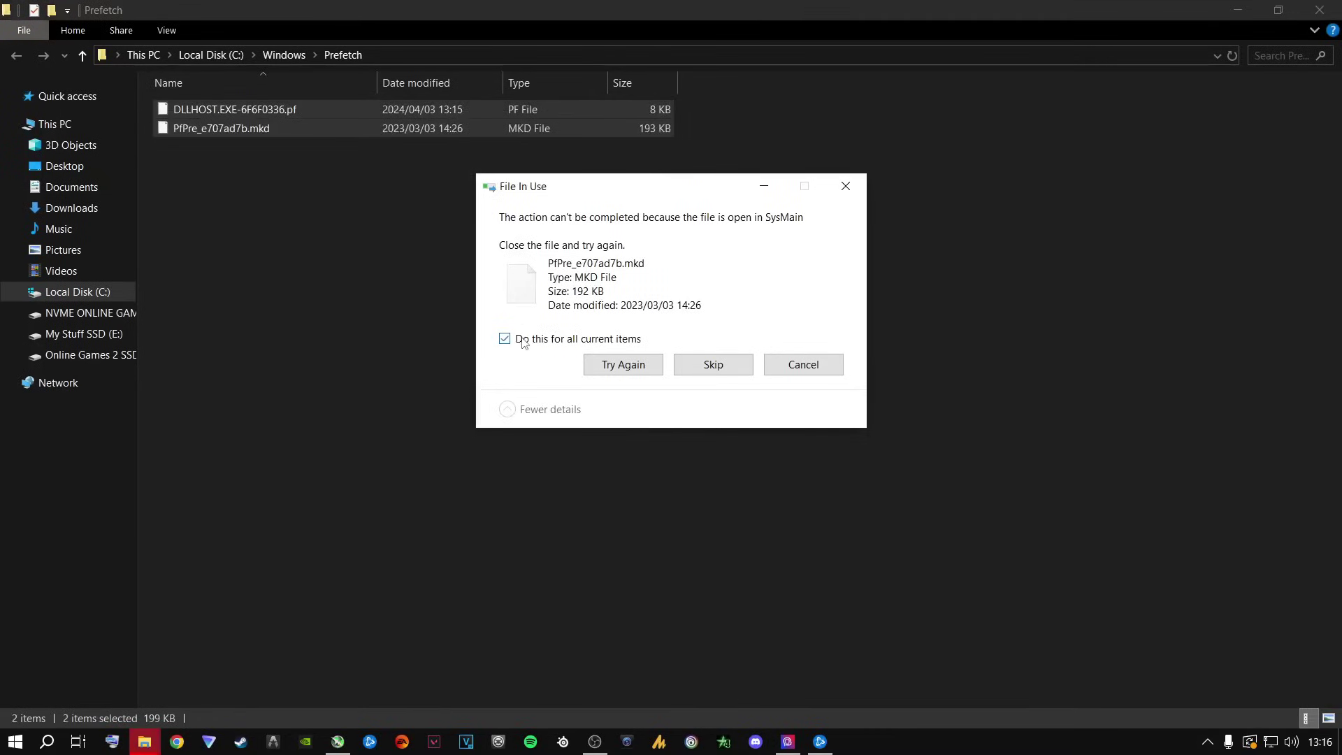
{"action": "left_click", "coordinate": [621, 364]}
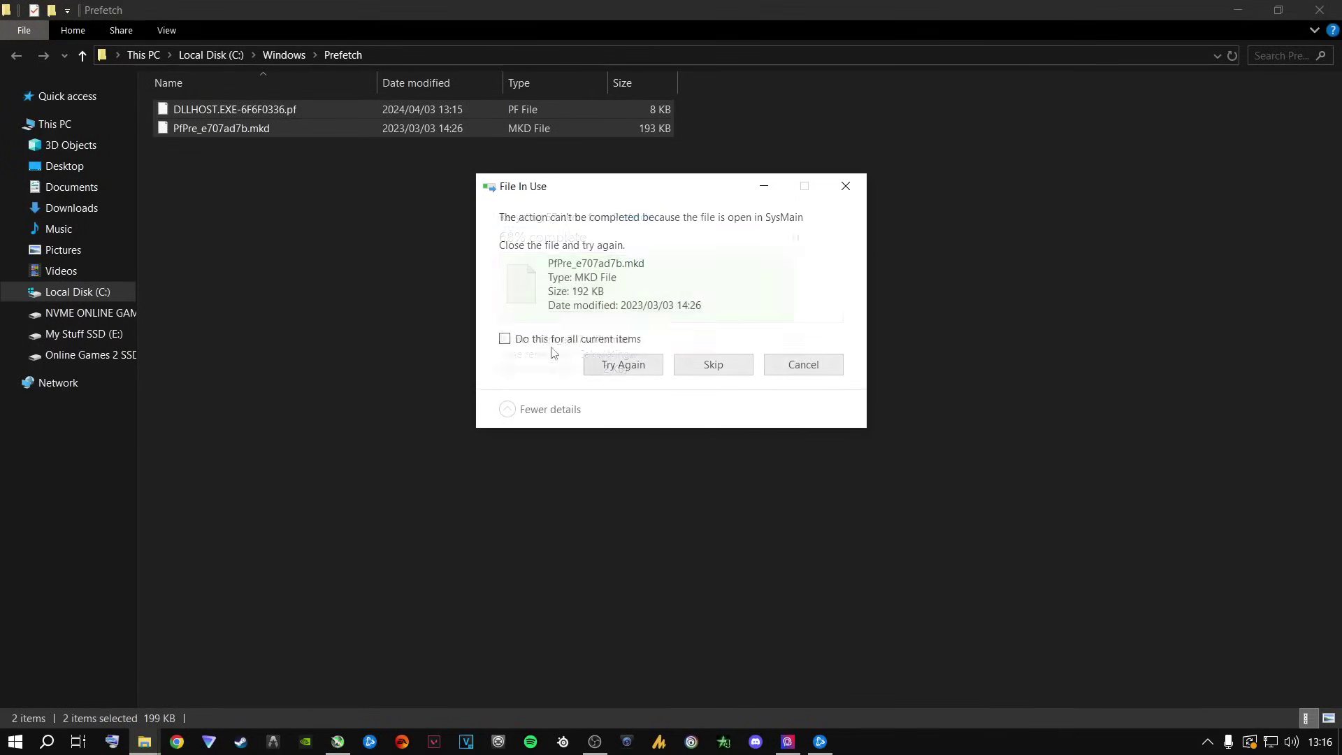
{"action": "left_click", "coordinate": [524, 339]}
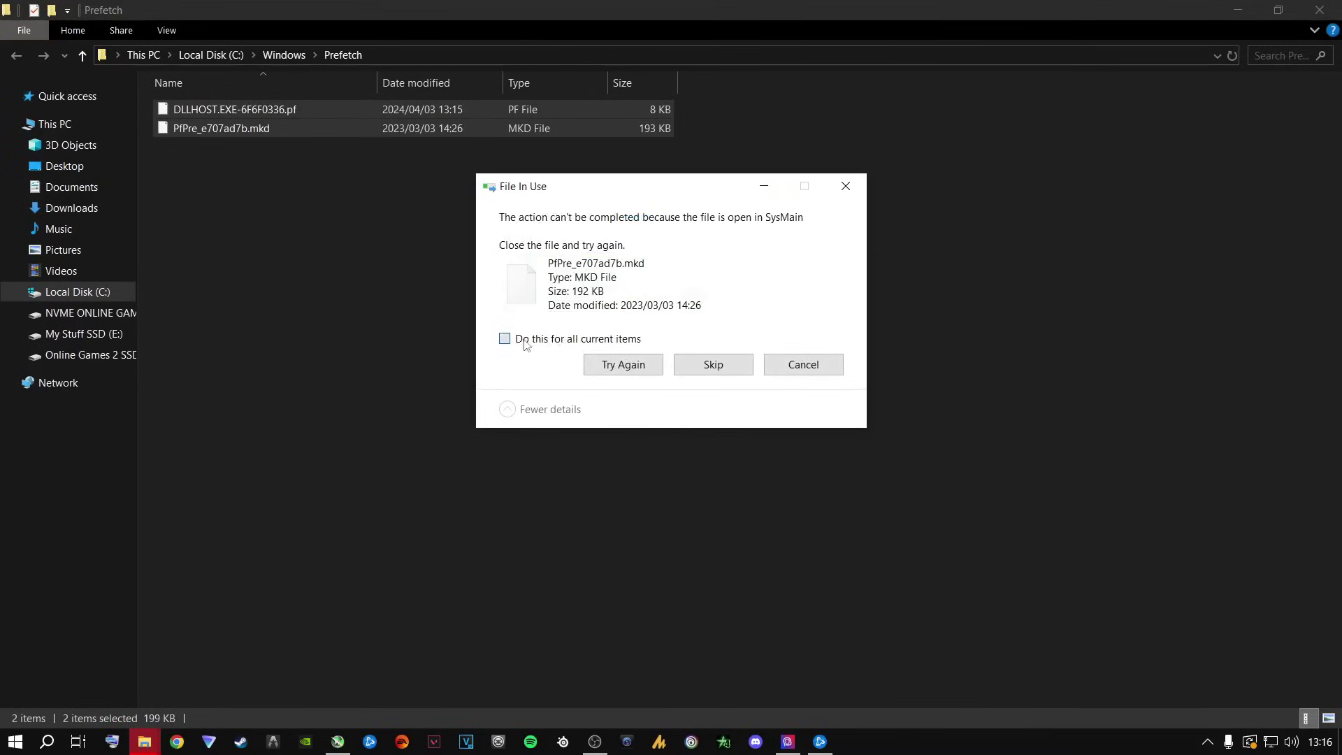
{"action": "left_click", "coordinate": [713, 365]}
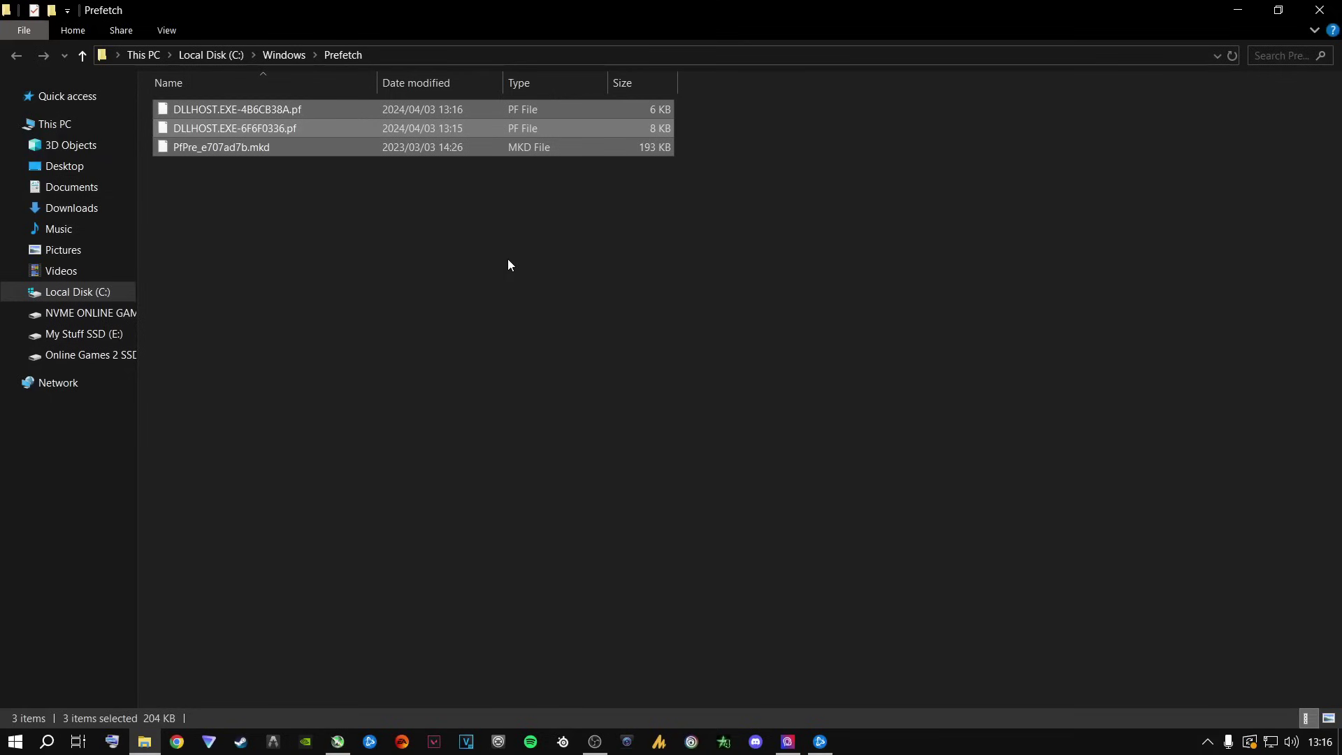
{"action": "left_click", "coordinate": [1320, 10]}
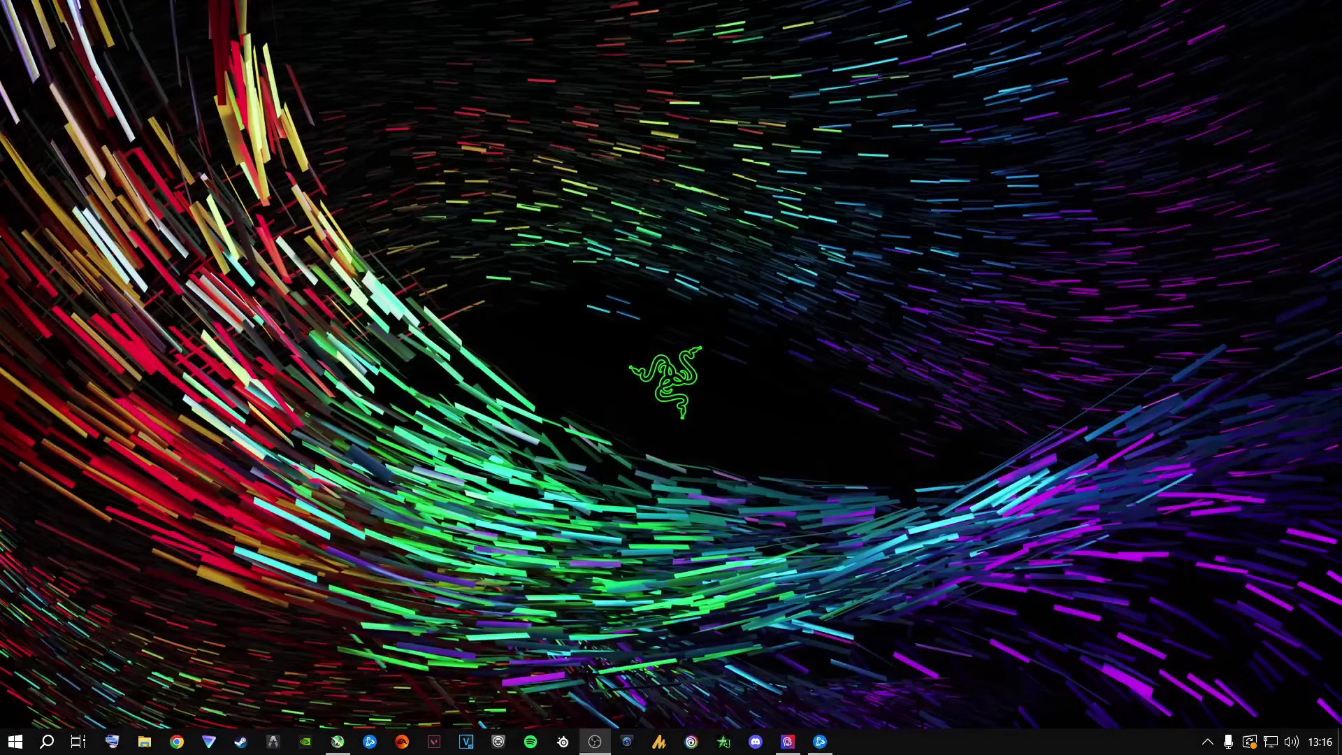
- Empty the Recycle Bin and remove its icon from the desktop
{"action": "left_click", "coordinate": [567, 365]}
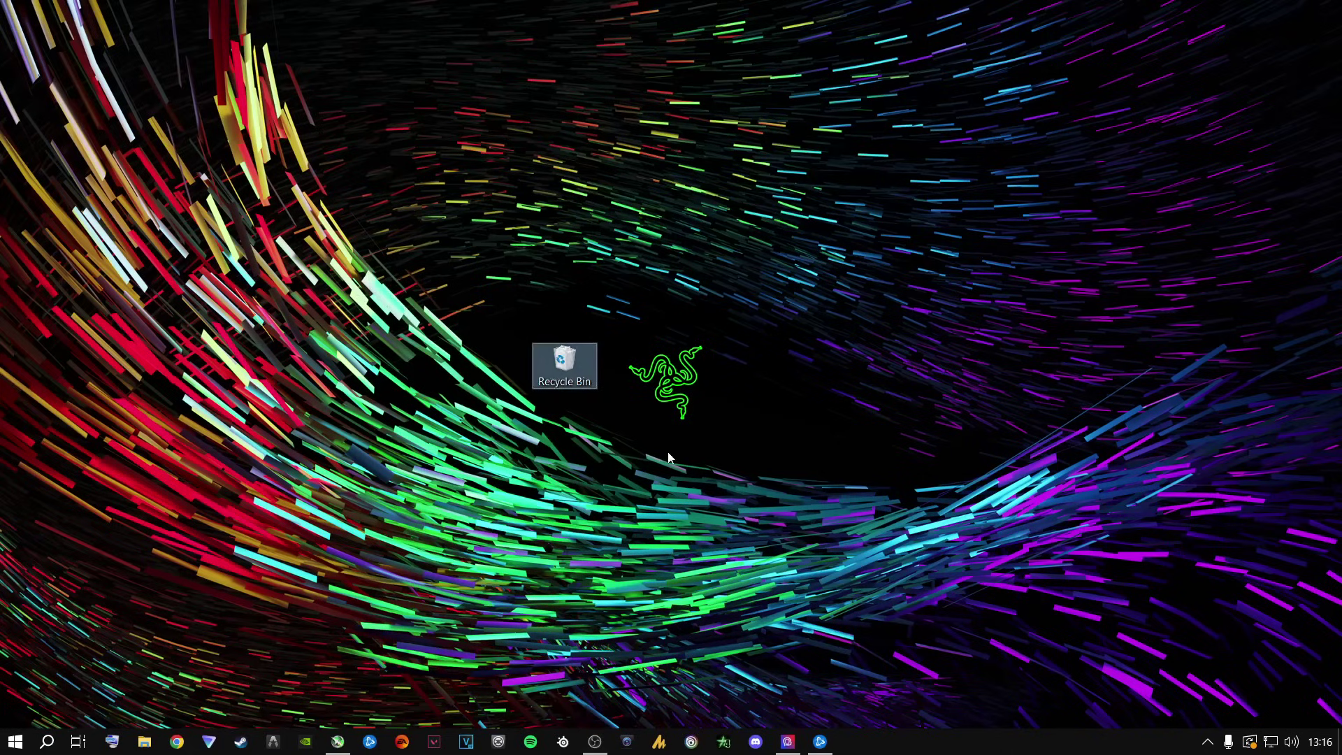
{"action": "right_click", "coordinate": [564, 355]}
{"action": "left_click", "coordinate": [619, 388]}
{"action": "left_click", "coordinate": [763, 389]}
{"action": "right_click", "coordinate": [778, 456]}
{"action": "left_click", "coordinate": [623, 327]}
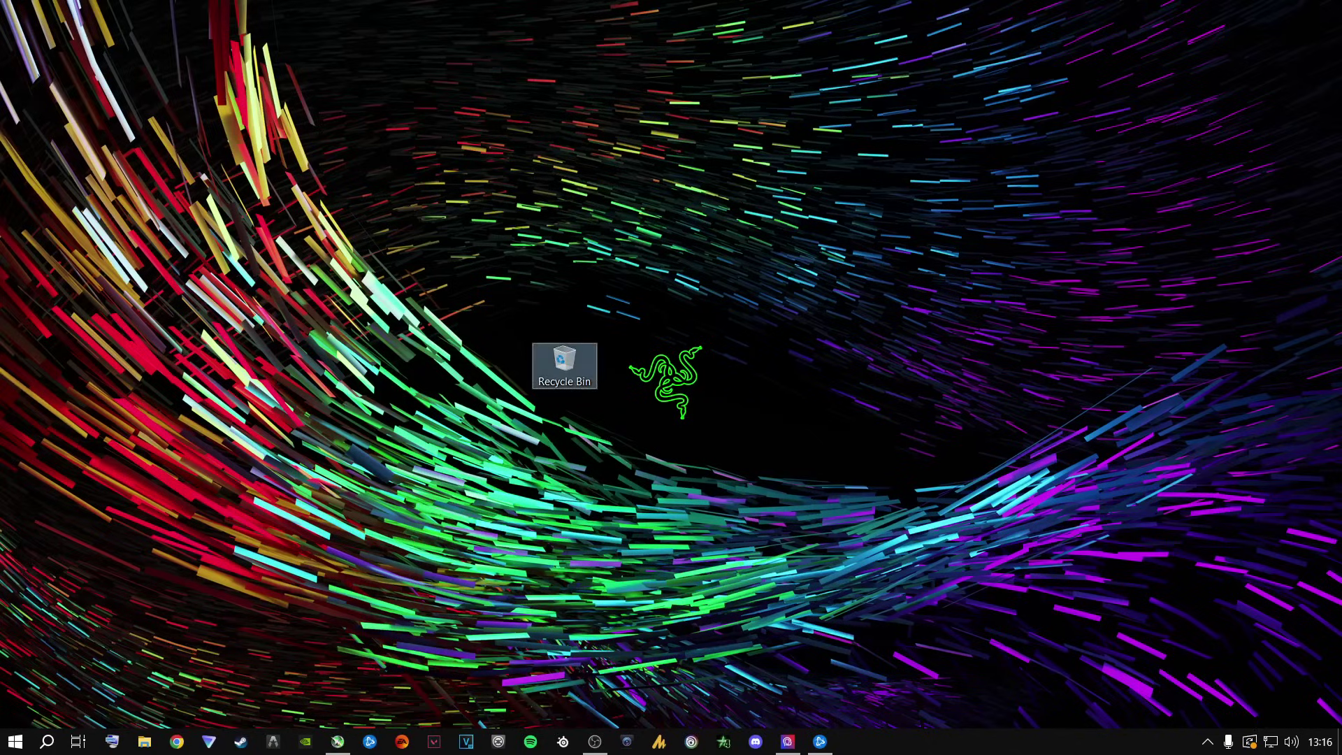
{"action": "key", "text": "Delete"}
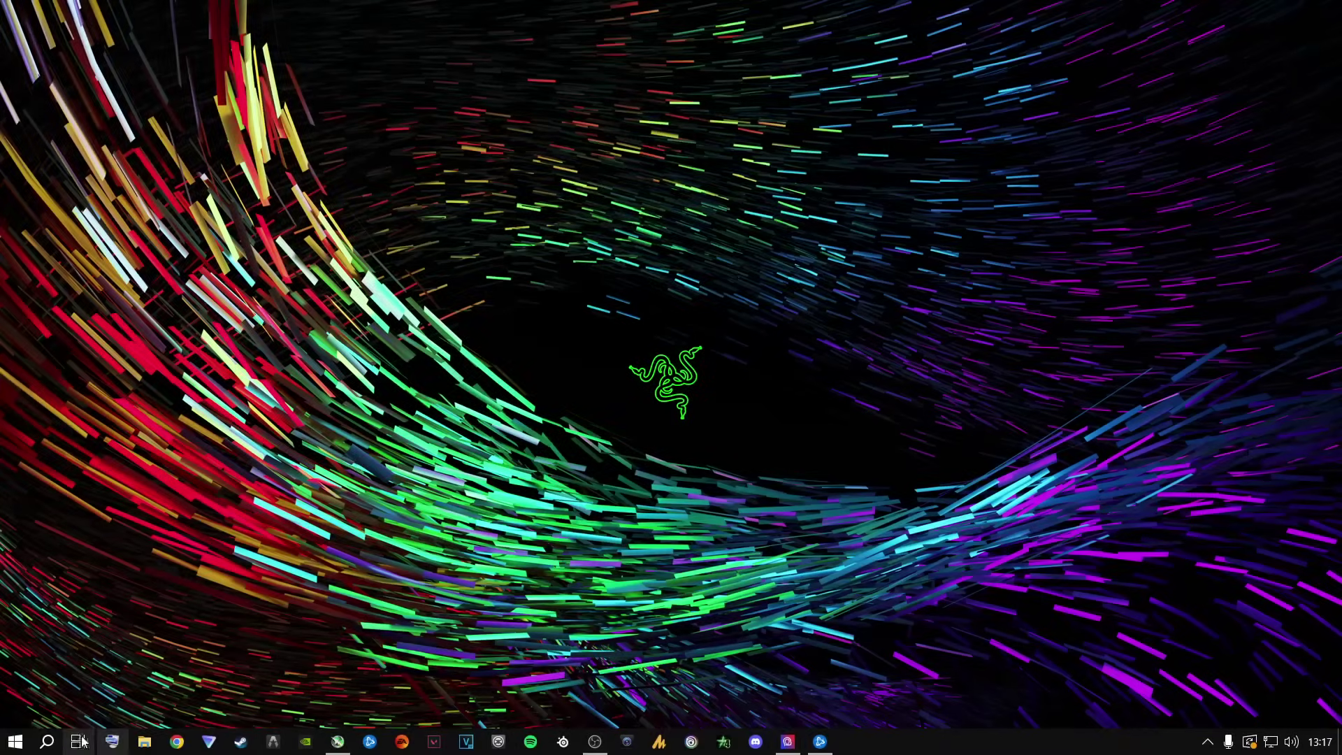
- Open Command Prompt as administrator, enter the system file check command sfc /scannow, and close the window
{"action": "left_click", "coordinate": [46, 741]}
{"action": "type", "text": "cmd"}
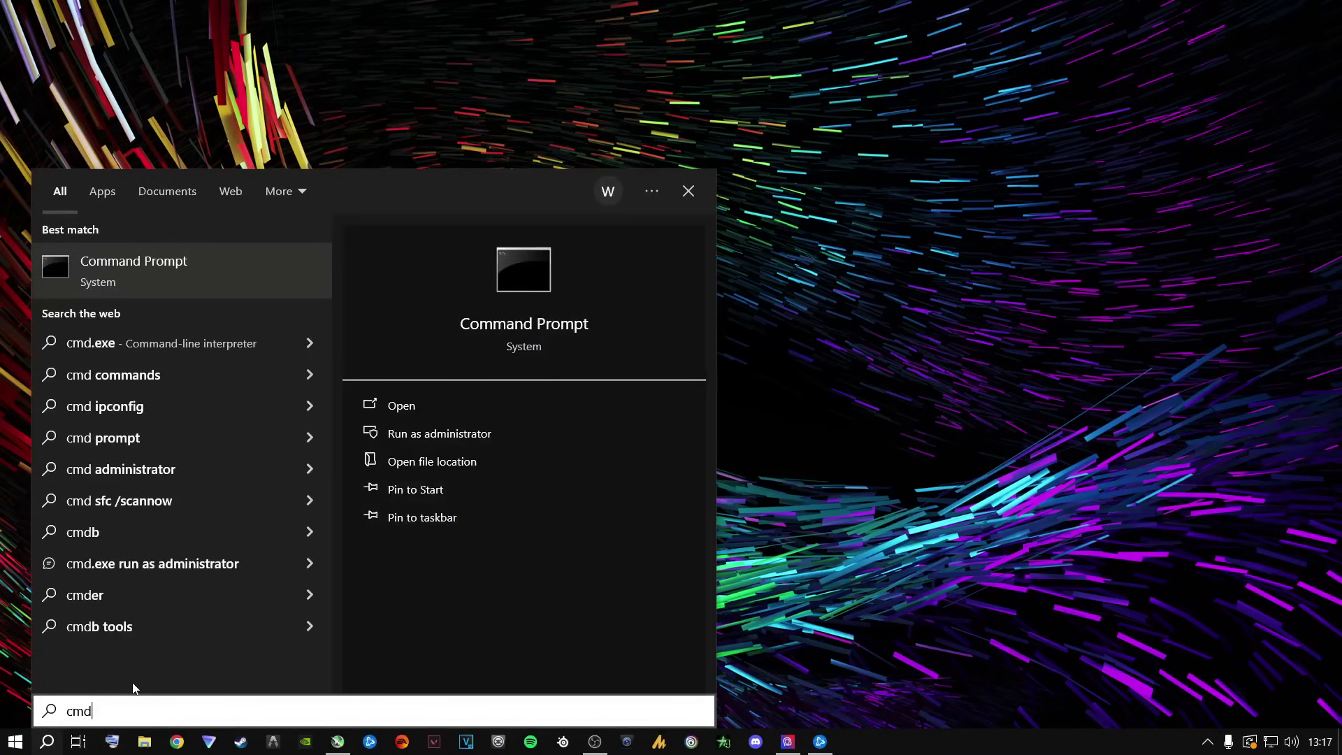
{"action": "right_click", "coordinate": [120, 265]}
{"action": "left_click", "coordinate": [196, 284]}
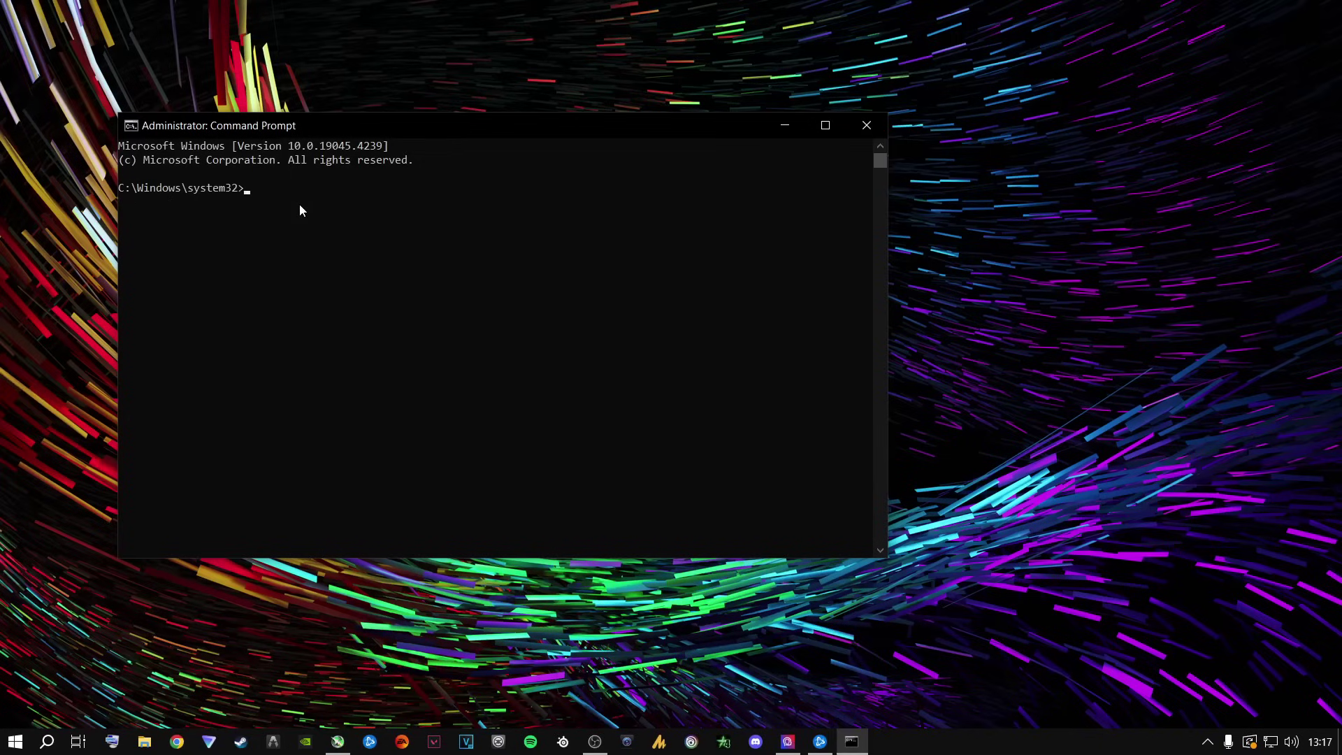
{"action": "type", "text": "sfc /scannow"}
{"action": "left_click", "coordinate": [853, 135]}
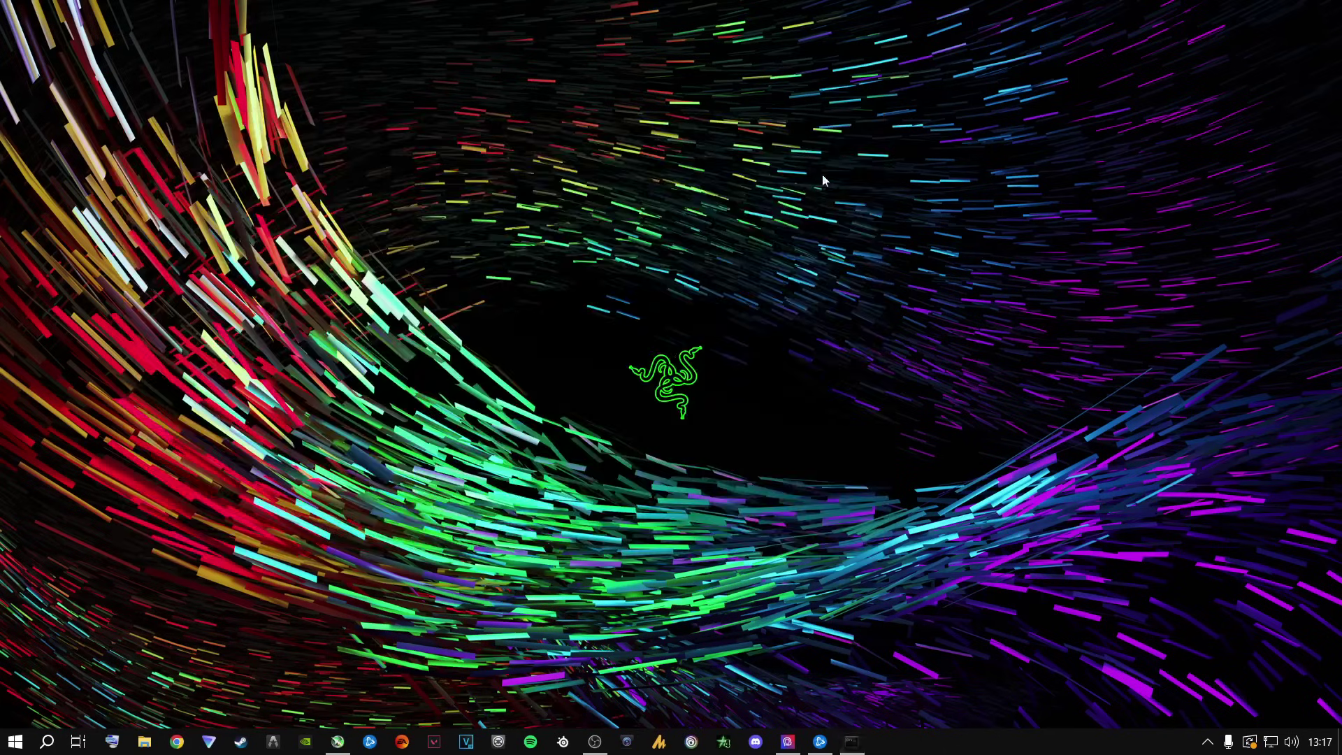
- View the Reset this PC options in the Windows Recovery settings and close Settings
{"action": "left_click", "coordinate": [50, 749]}
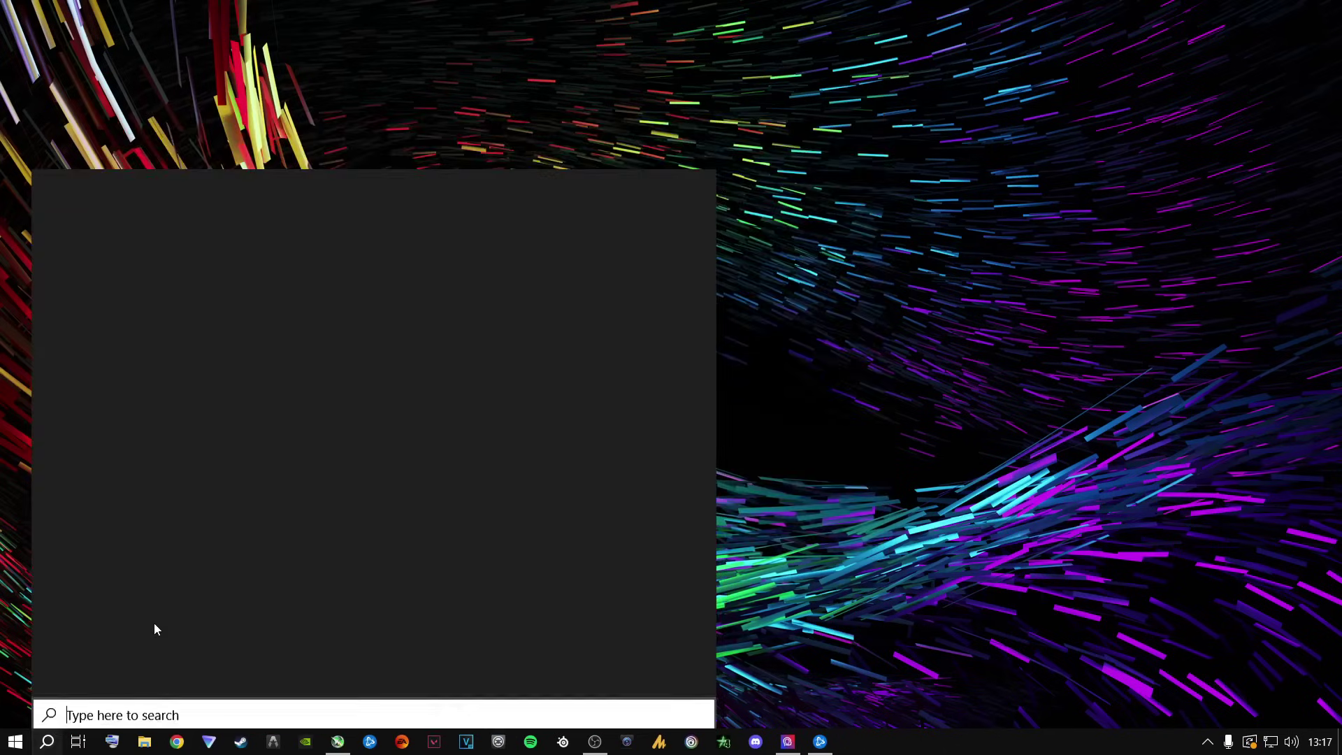
{"action": "type", "text": "reset this pc"}
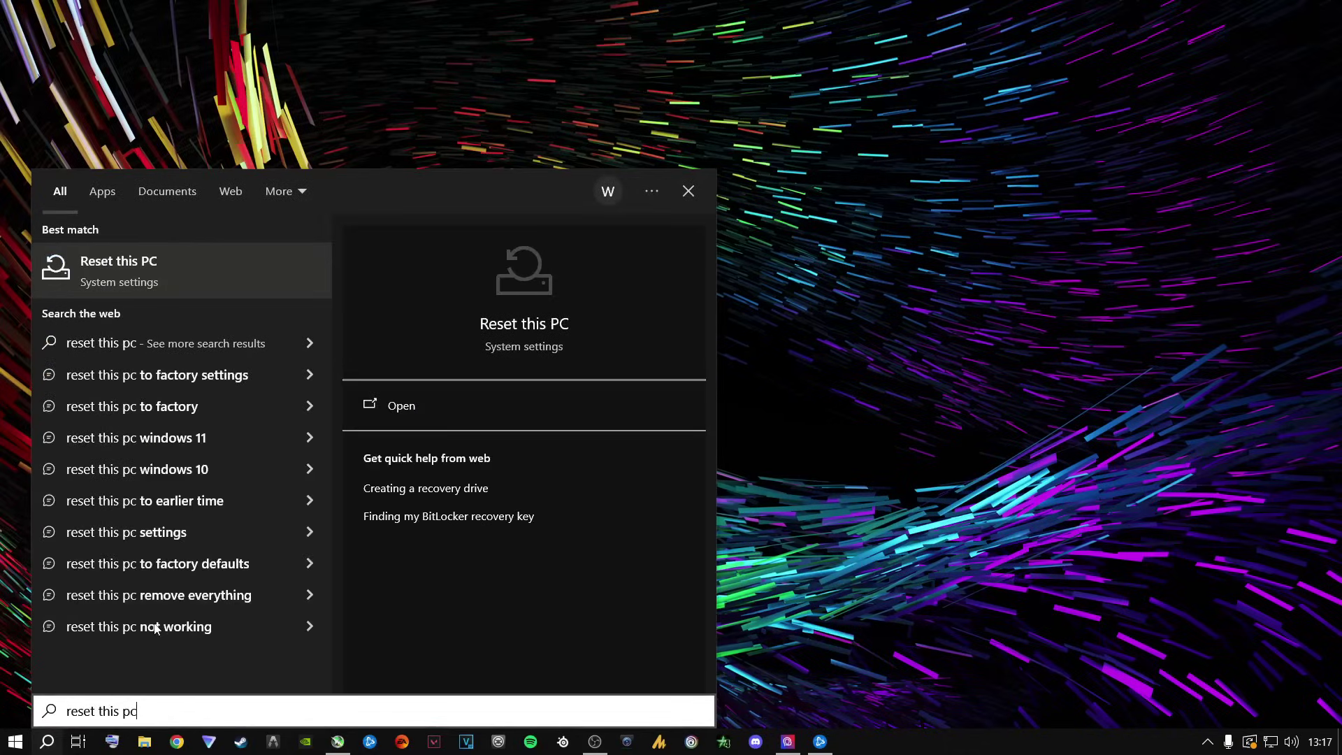
{"action": "key", "text": "Return"}
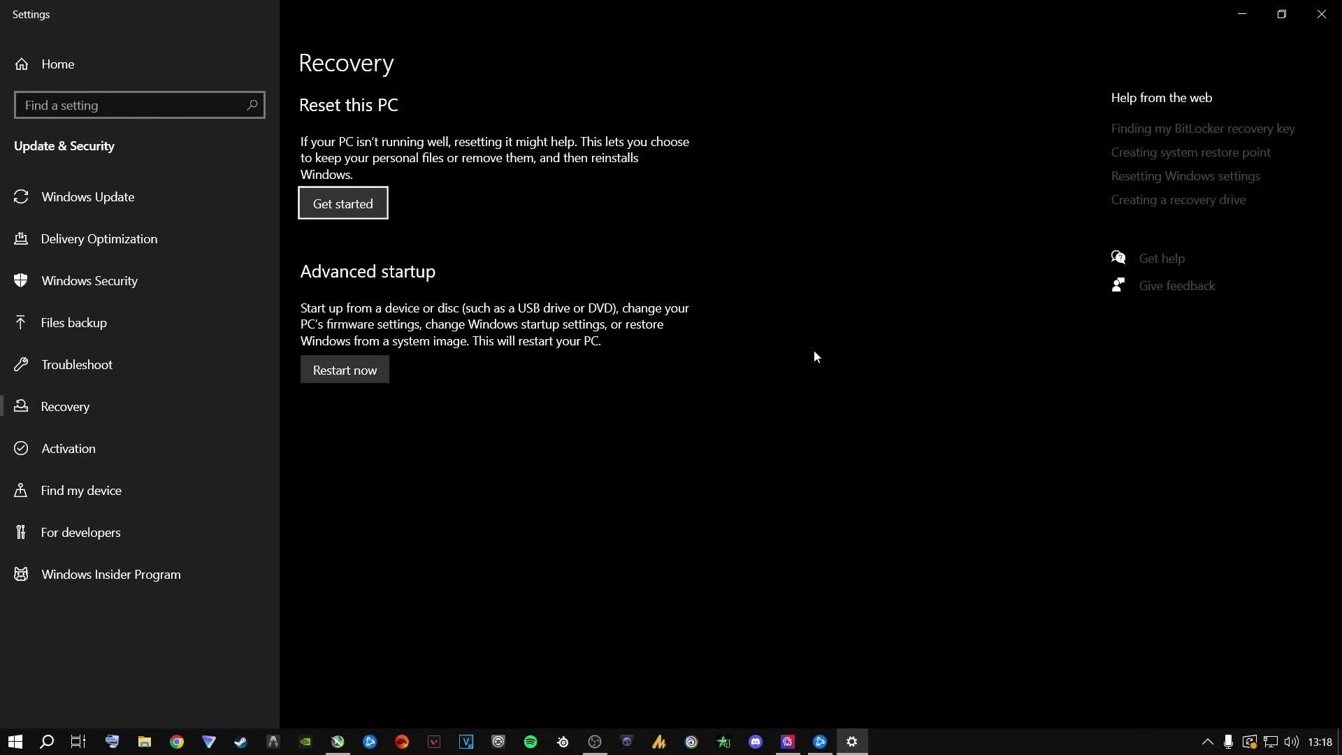
{"action": "left_click", "coordinate": [1321, 14]}
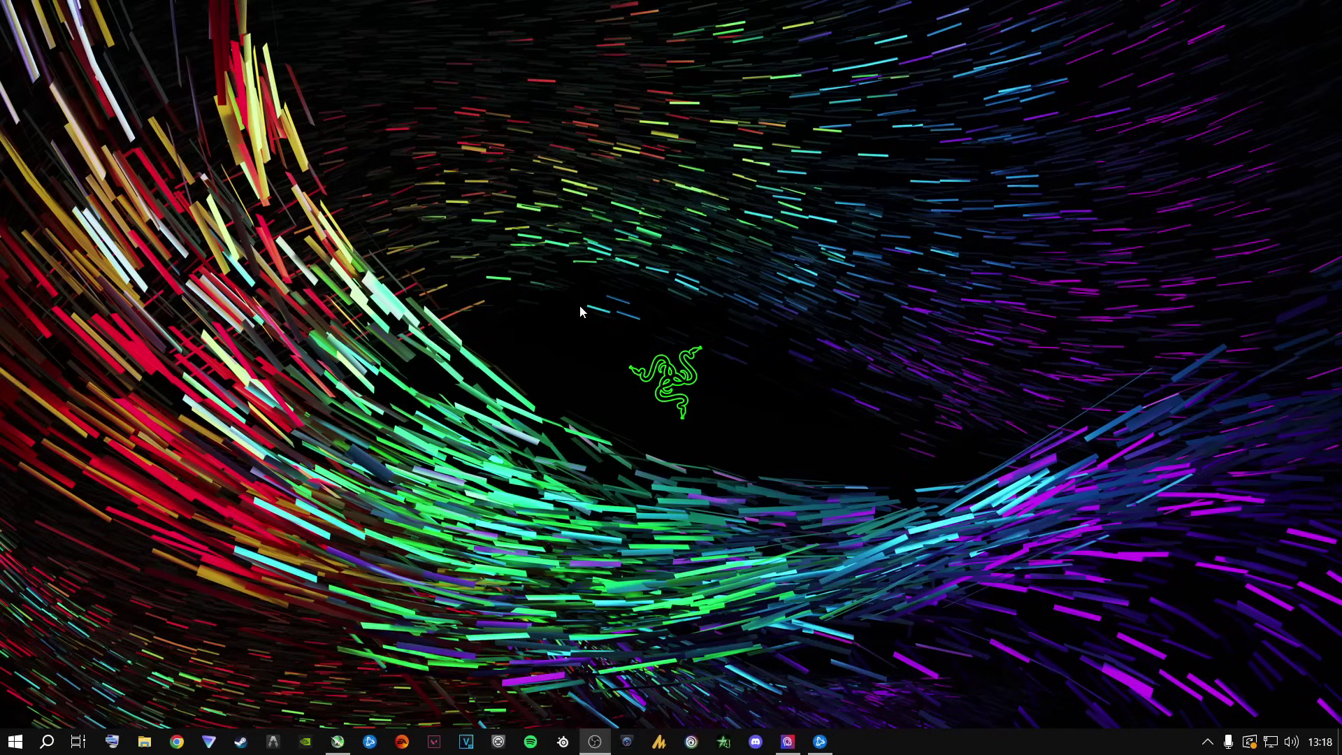
- Open the NVIDIA Control Panel and go from the image settings preview page to the advanced 3D settings
{"action": "right_click", "coordinate": [557, 383]}
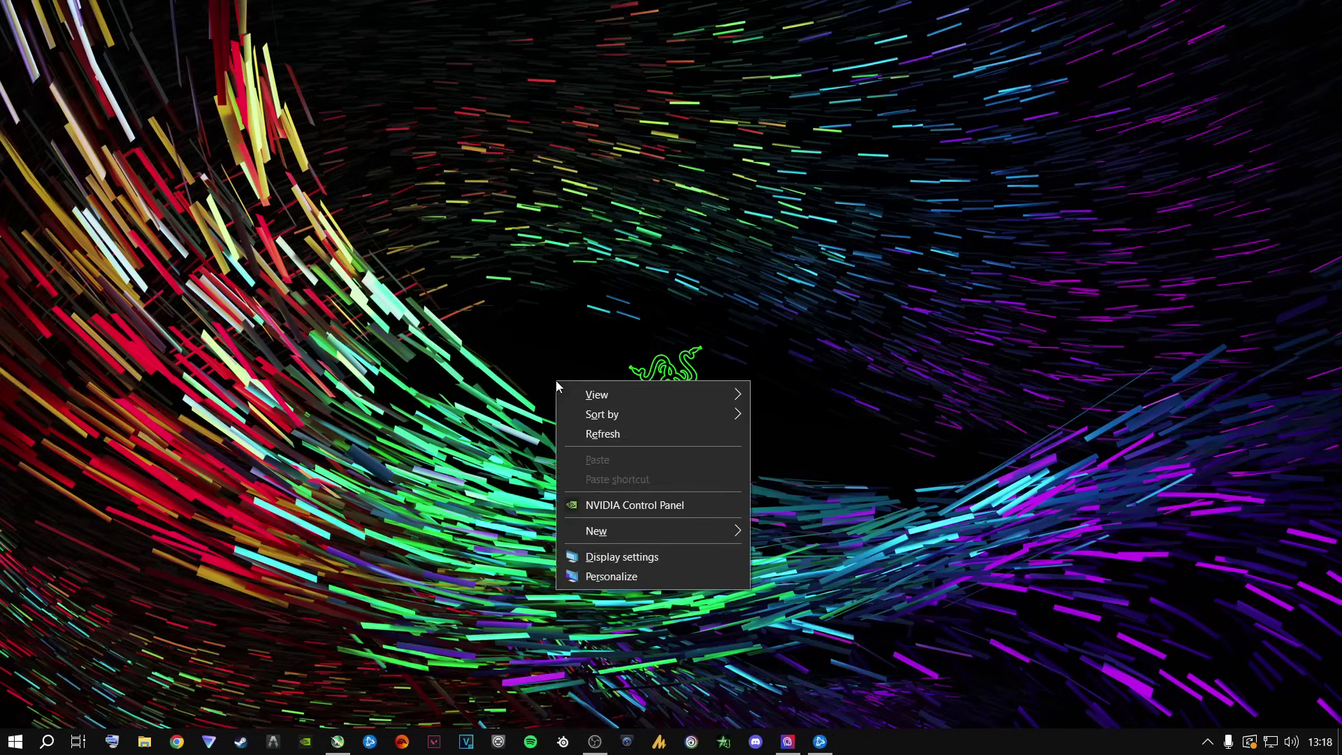
{"action": "left_click", "coordinate": [631, 507]}
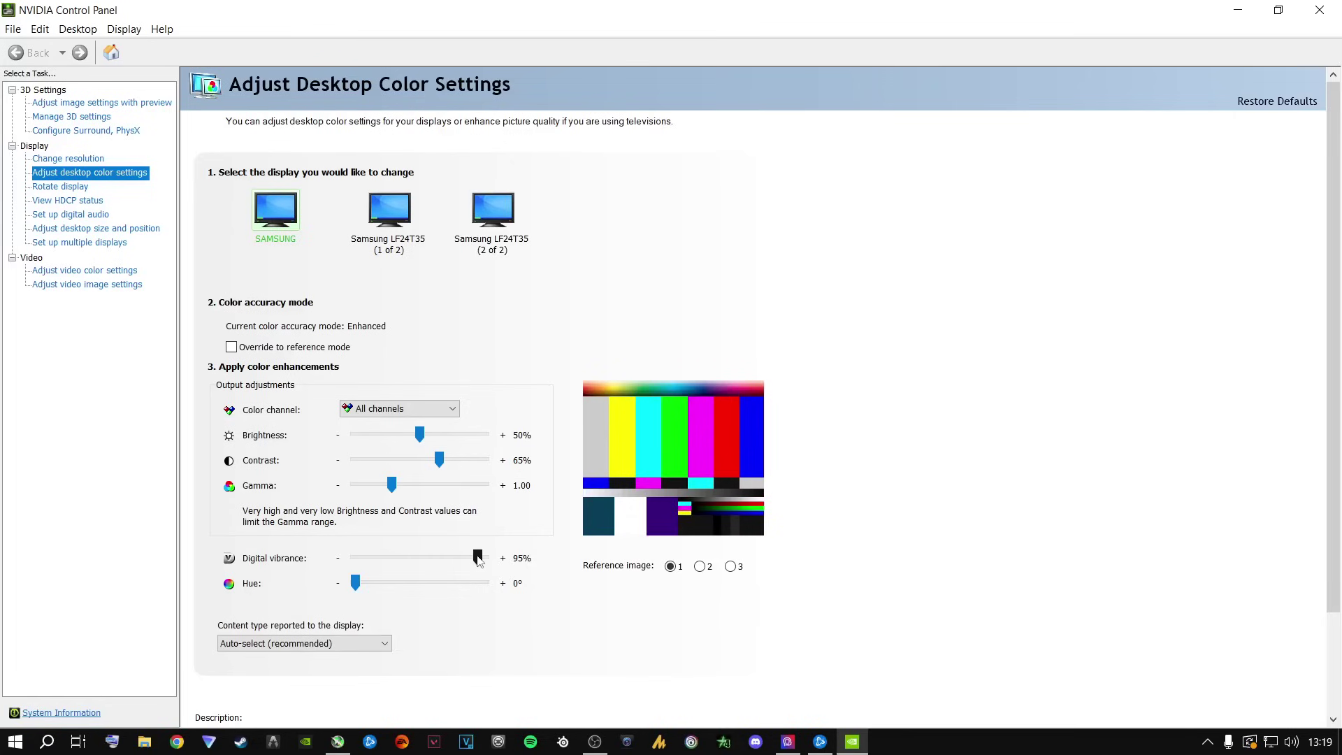
{"action": "left_click", "coordinate": [74, 103]}
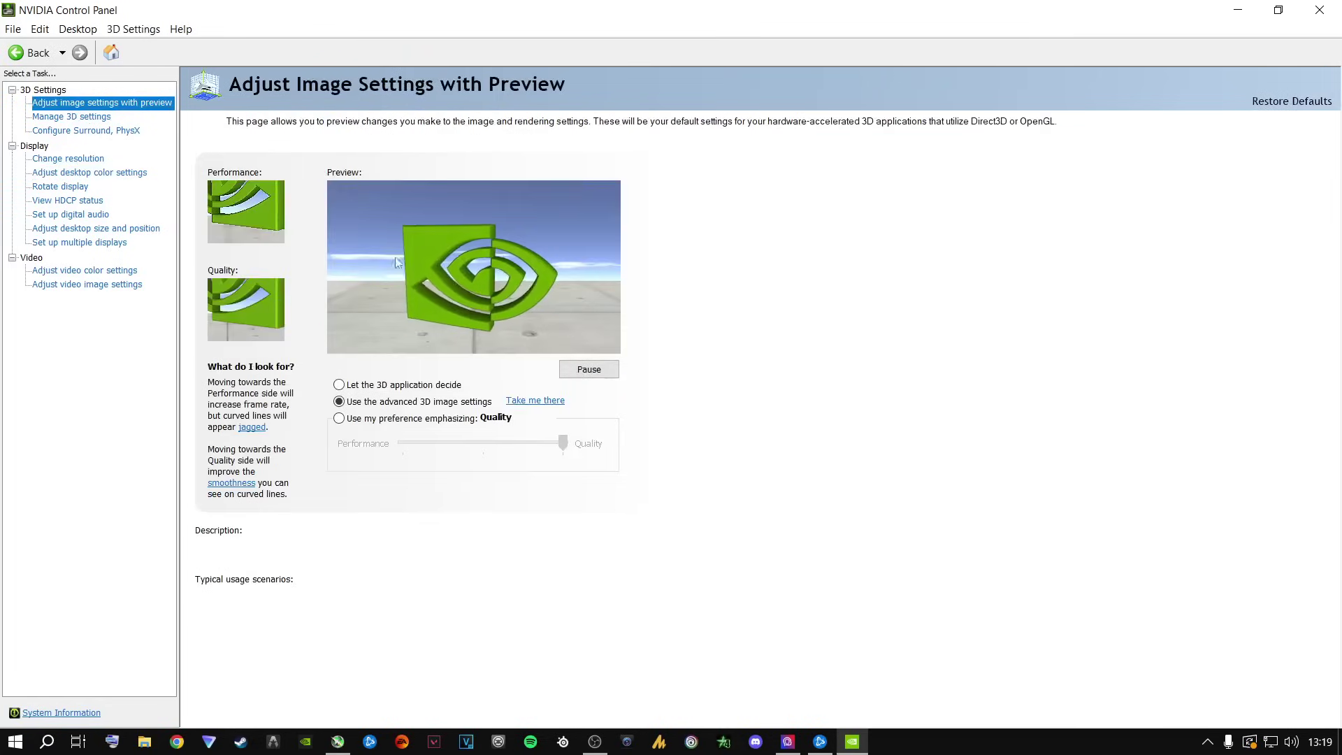
{"action": "left_click", "coordinate": [532, 402]}
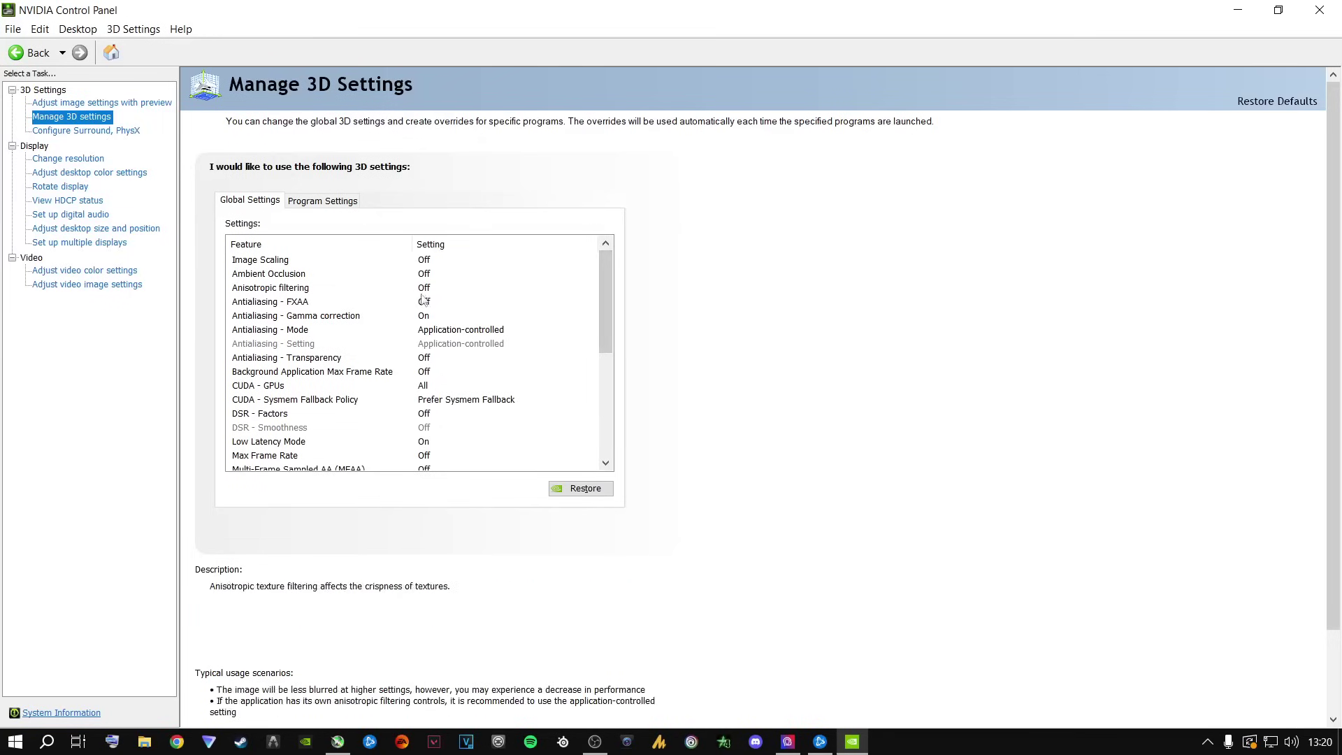
- Examine the available options for Texture filtering - Quality and Shader Cache Size in the global 3D settings
{"action": "left_click_drag", "start_coordinate": [601, 287], "coordinate": [592, 392]}
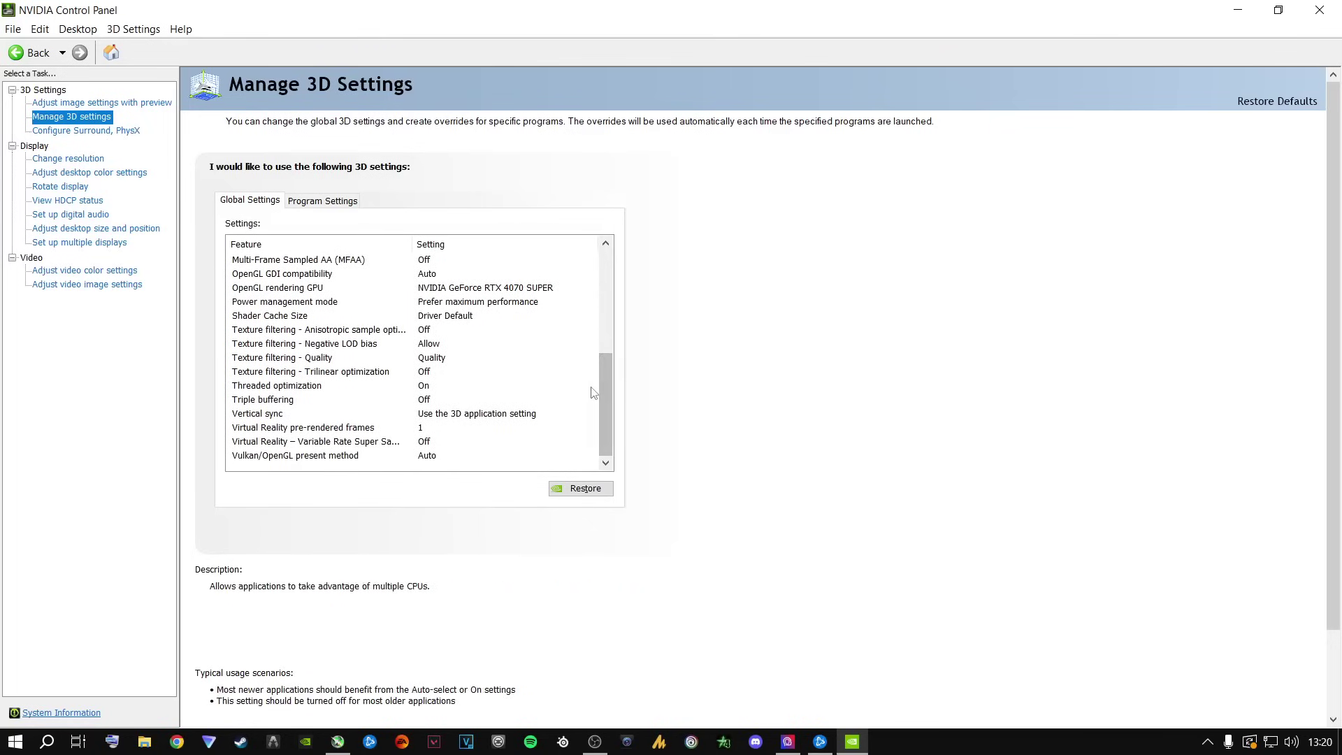
{"action": "left_click", "coordinate": [313, 360]}
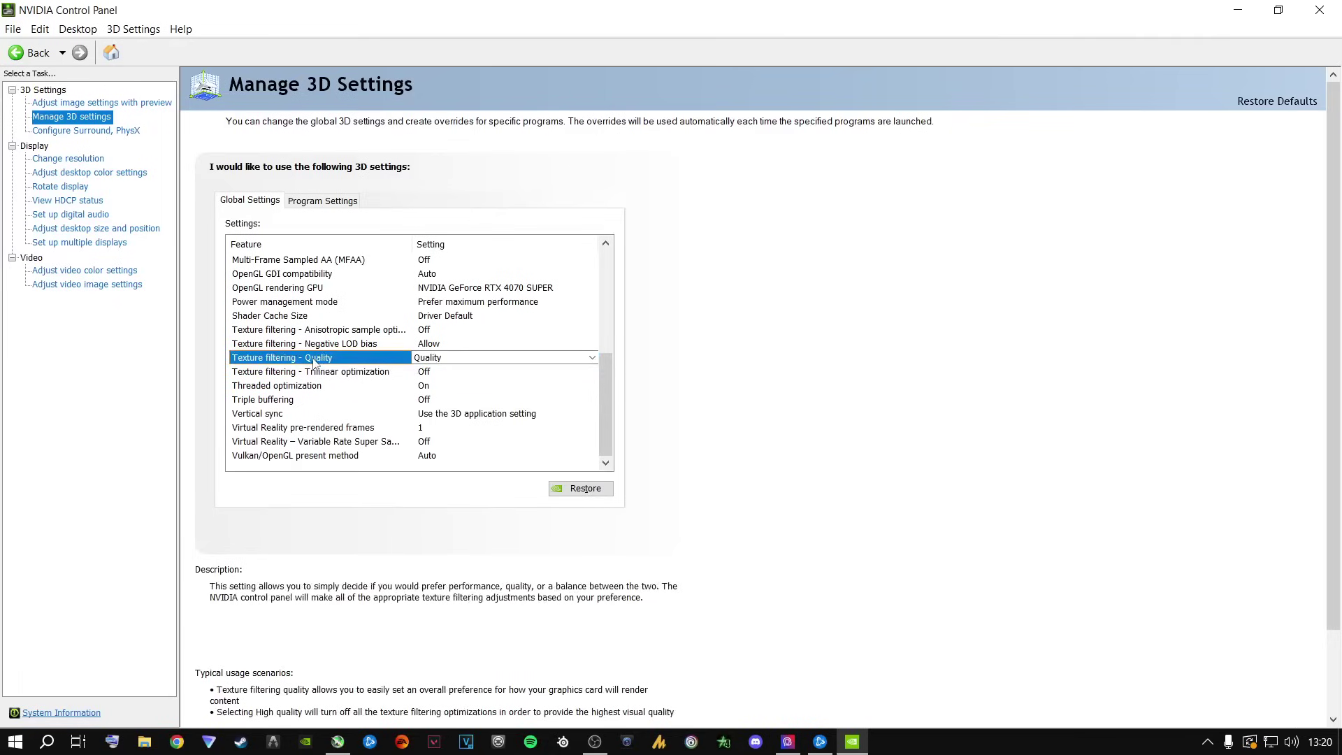
{"action": "left_click", "coordinate": [459, 357]}
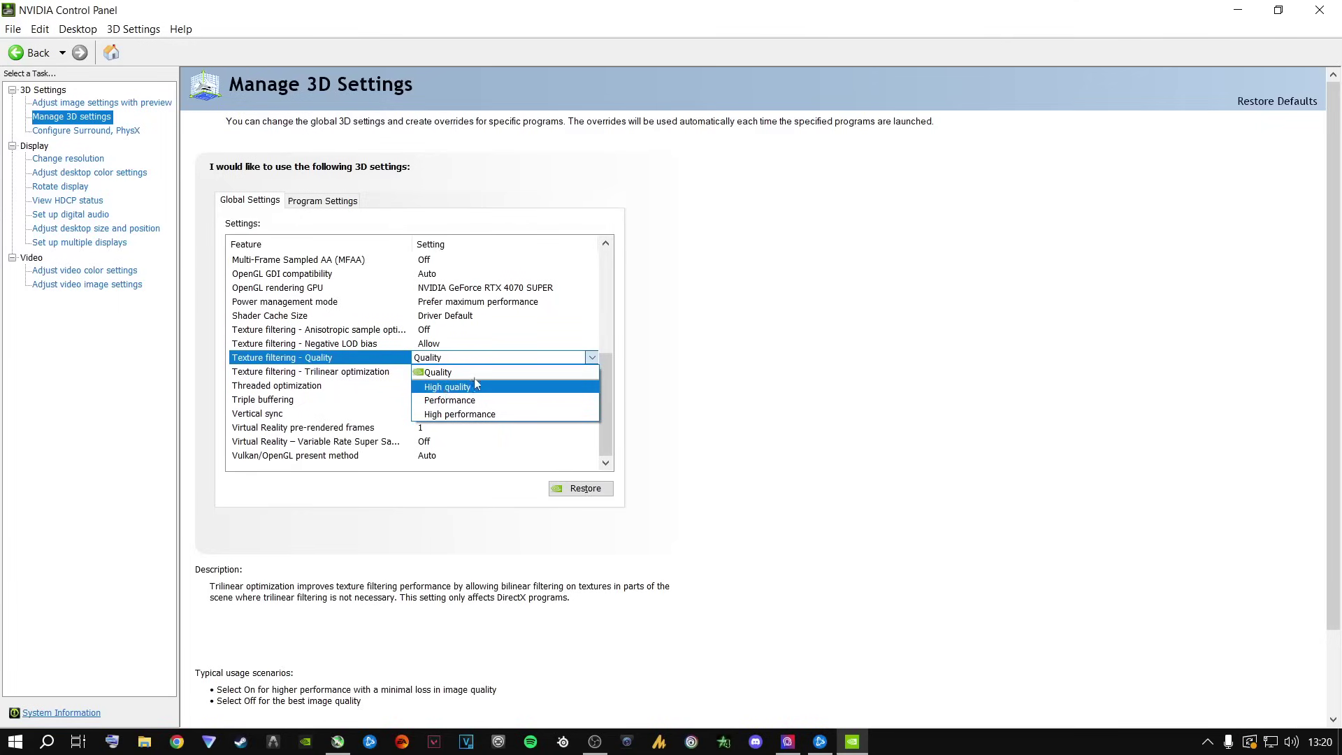
{"action": "left_click", "coordinate": [908, 419]}
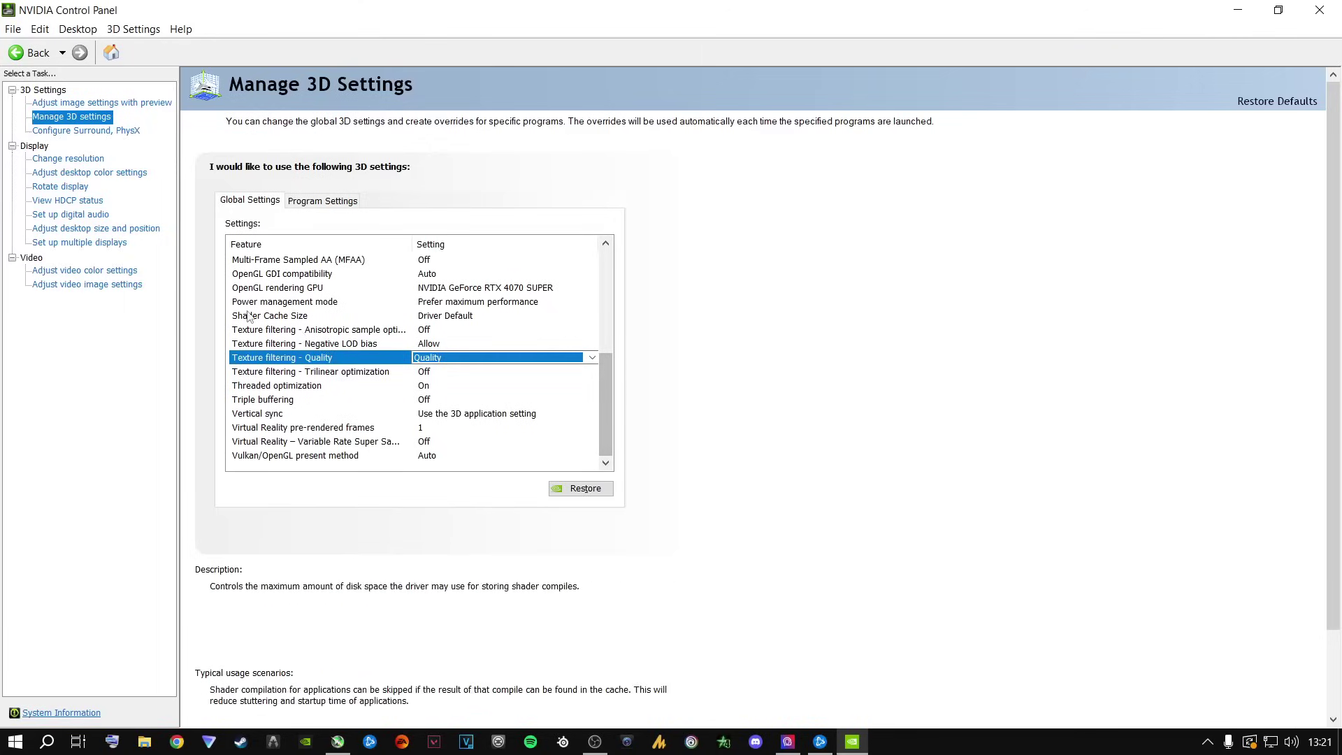
{"action": "left_click", "coordinate": [434, 318]}
{"action": "left_click", "coordinate": [434, 321]}
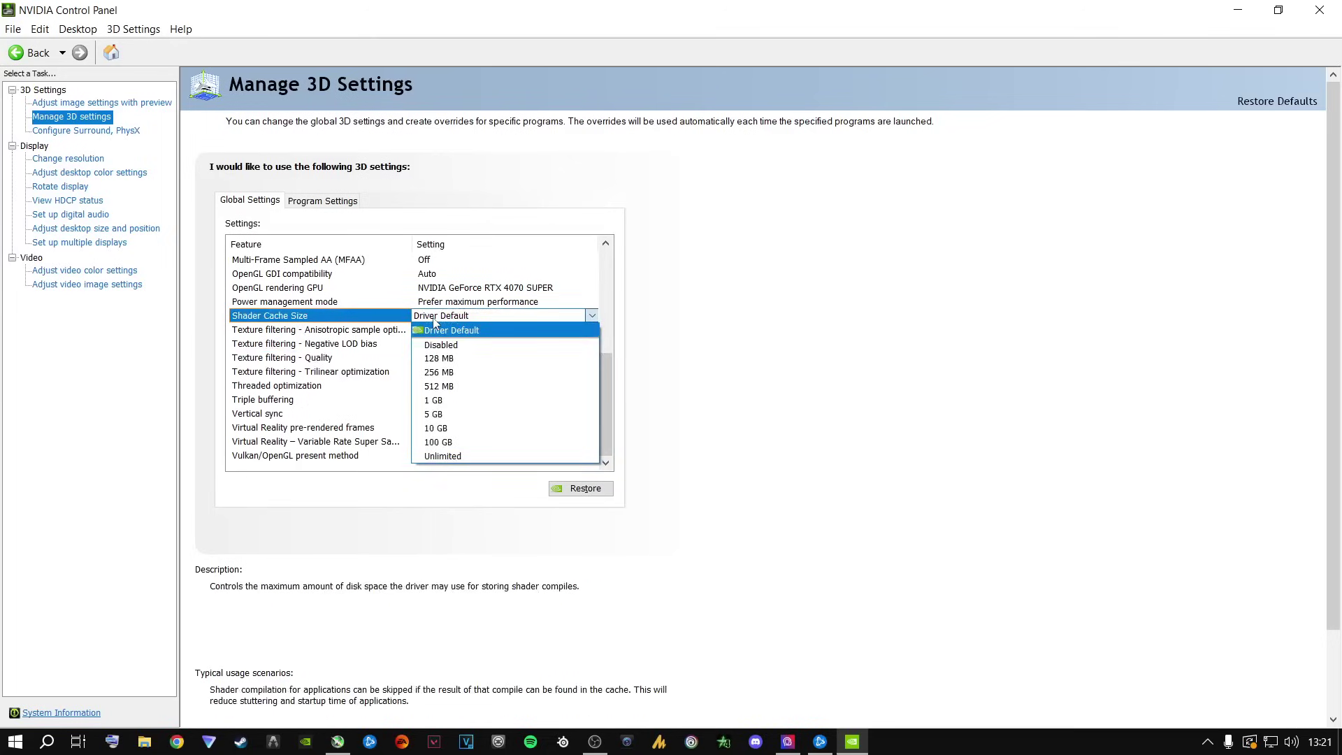
{"action": "left_click", "coordinate": [964, 413]}
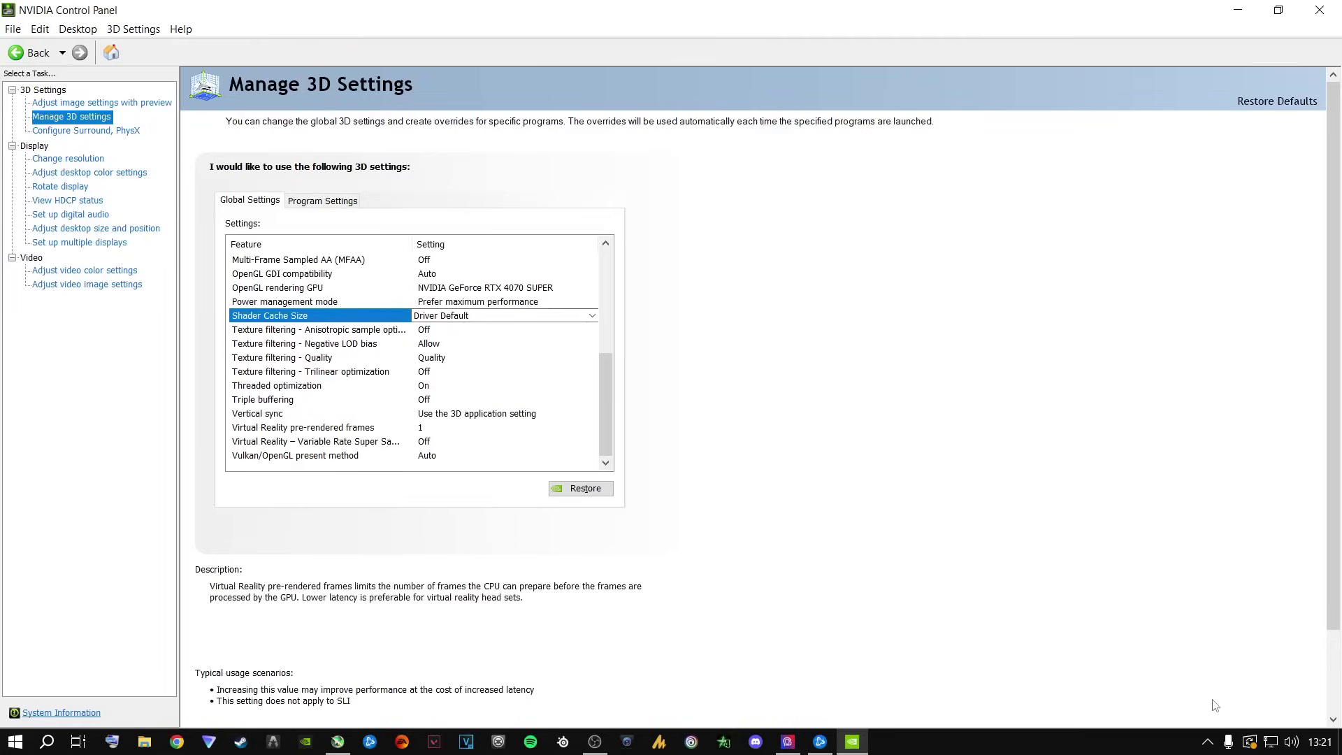
- Set the PhysX processor to NVIDIA GeForce RTX 4070 SUPER and close the NVIDIA Control Panel
{"action": "left_click", "coordinate": [84, 131]}
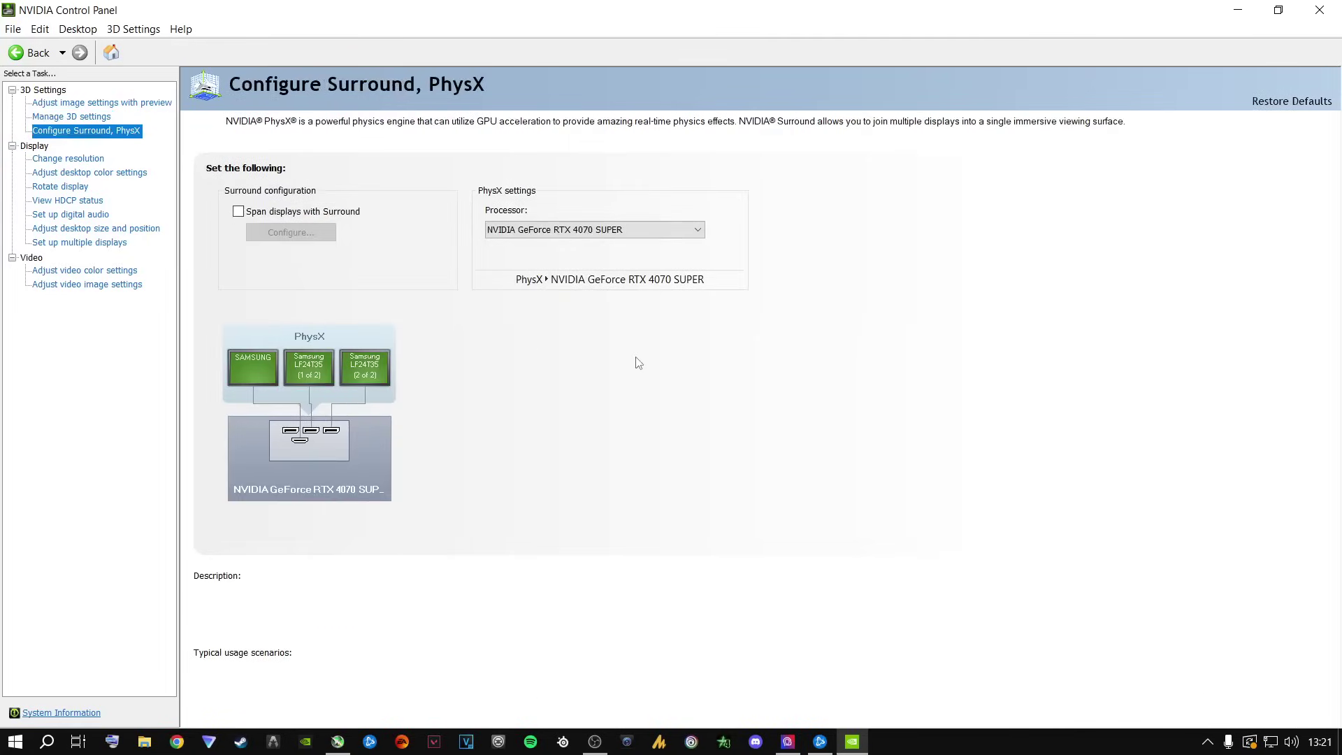
{"action": "left_click", "coordinate": [606, 233]}
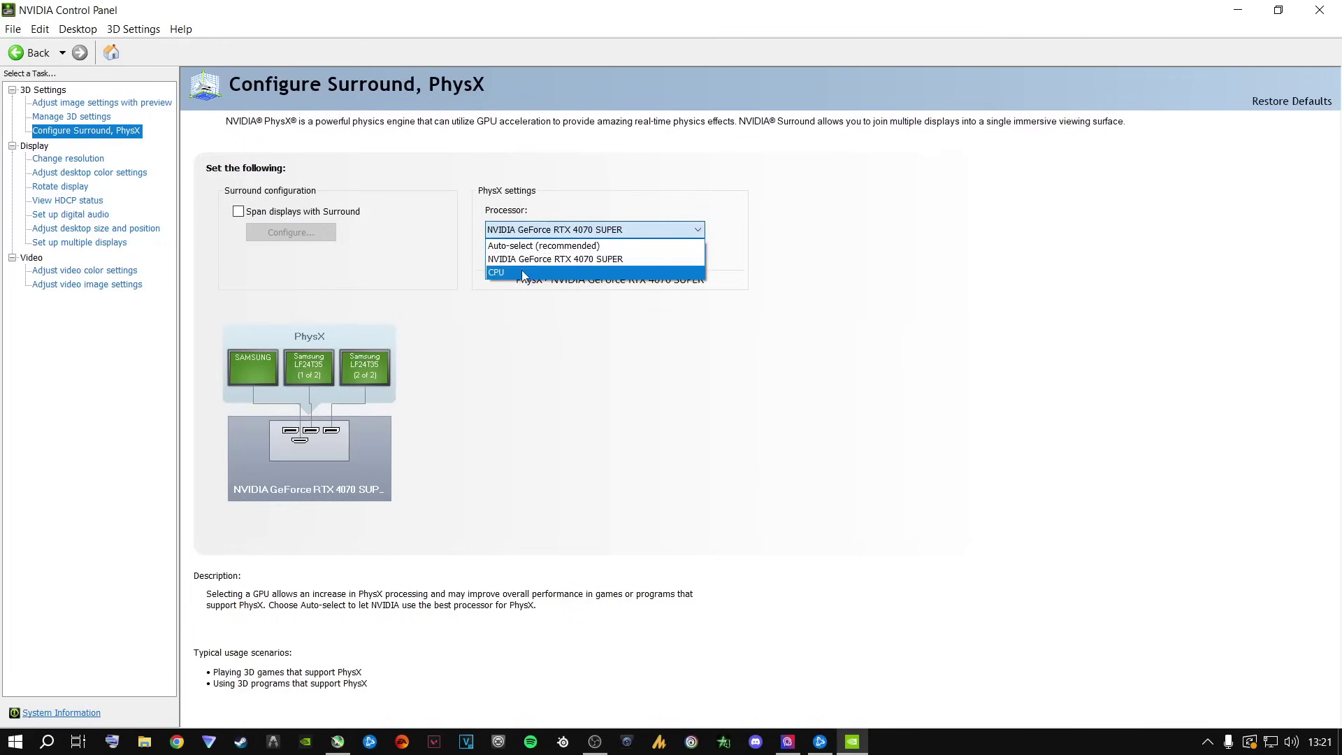
{"action": "left_click", "coordinate": [521, 259]}
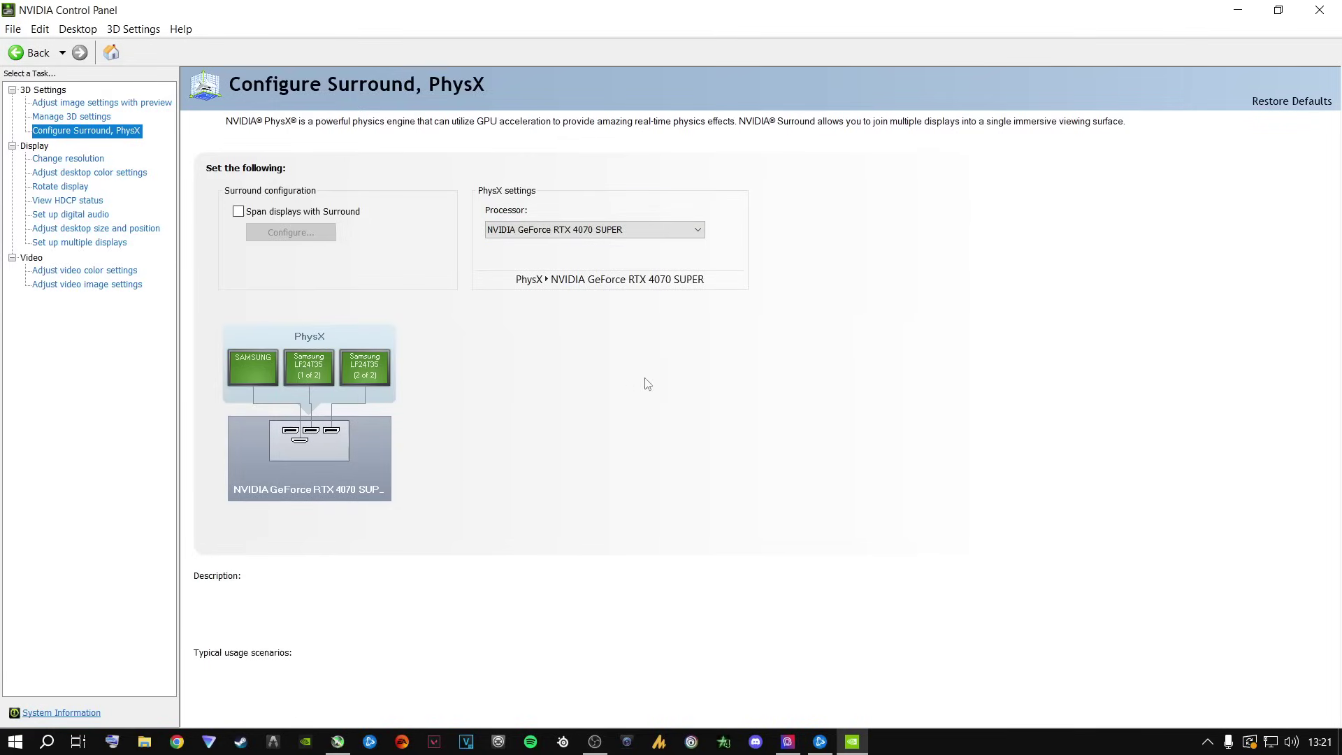
{"action": "key", "text": "alt+F4"}
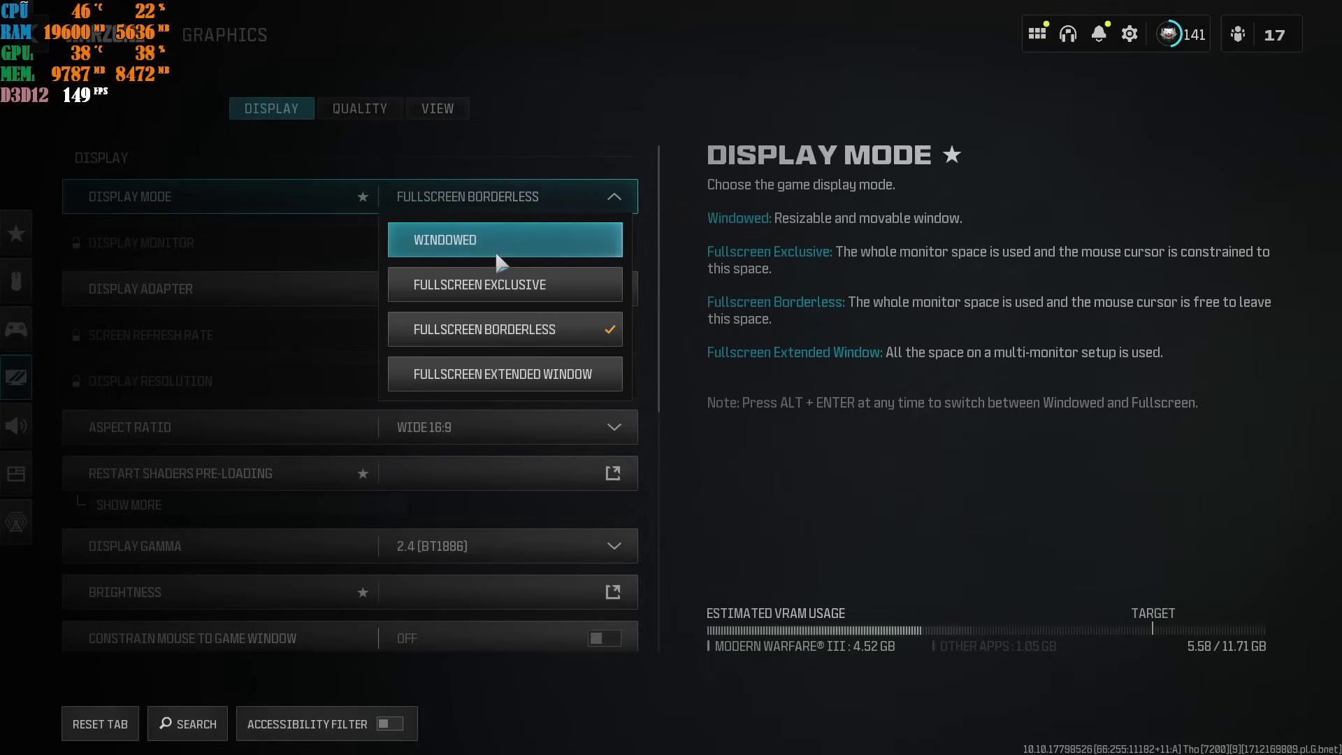
- Set the display mode to Fullscreen Borderless in the Warzone graphics settings
{"action": "left_click", "coordinate": [487, 330]}
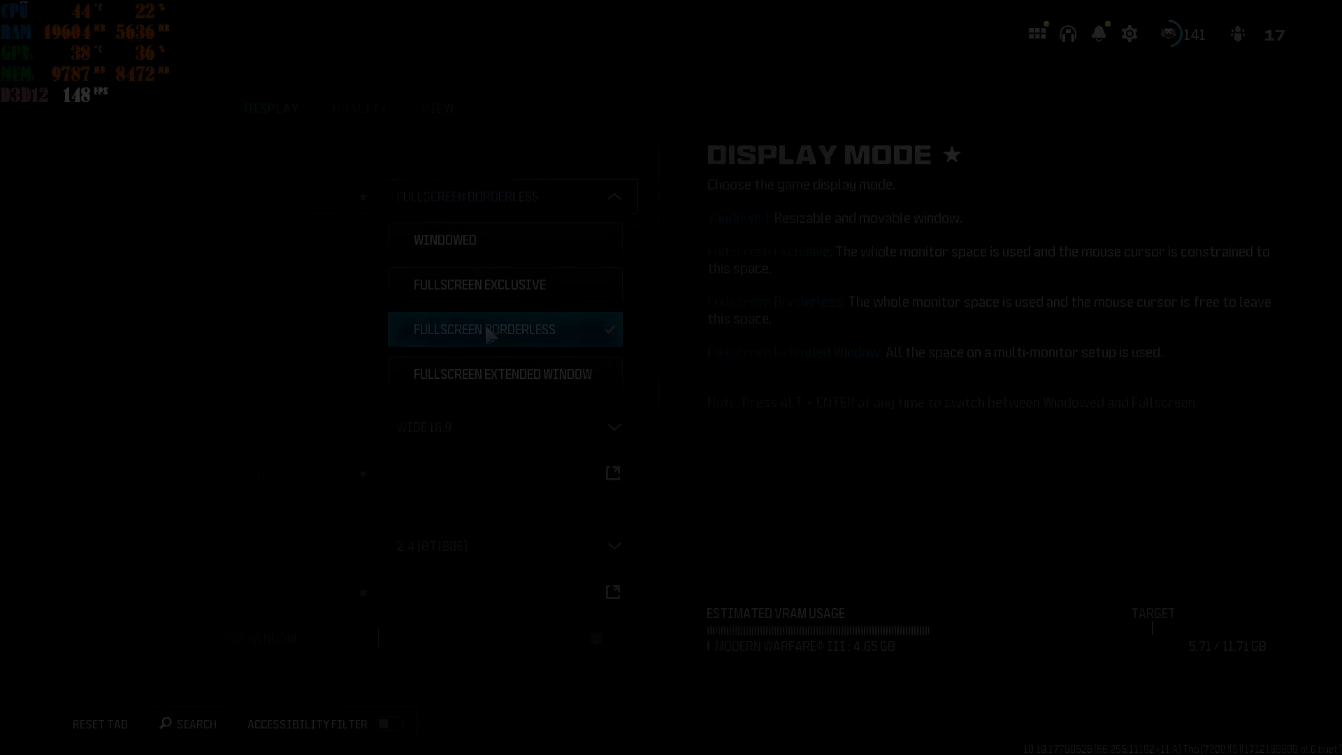